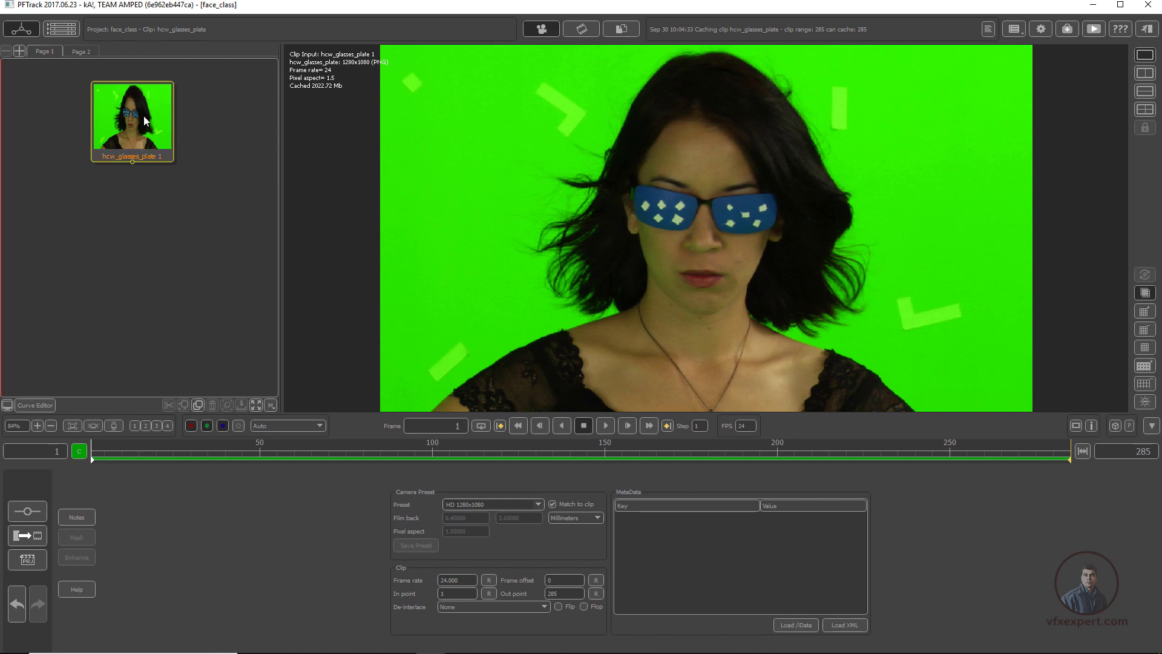
Add an Edit Camera node, link it to the hcw_glasses_plate clip and open it for editing.
{"action": "right_click", "coordinate": [142, 99]}
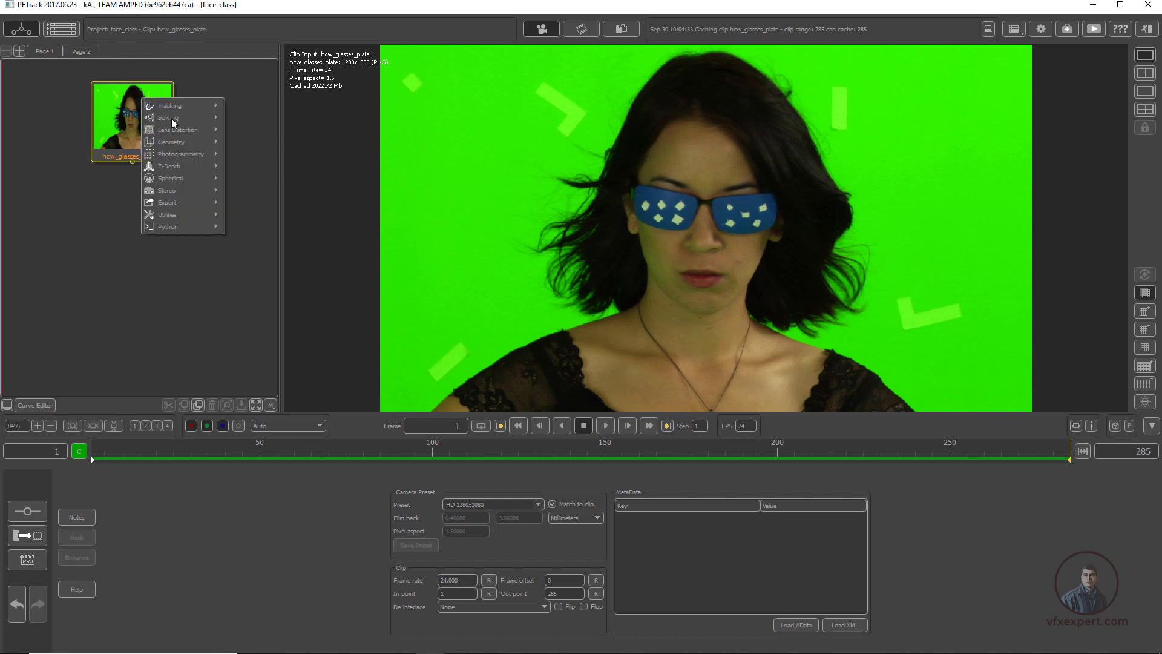
{"action": "mouse_move", "coordinate": [190, 216]}
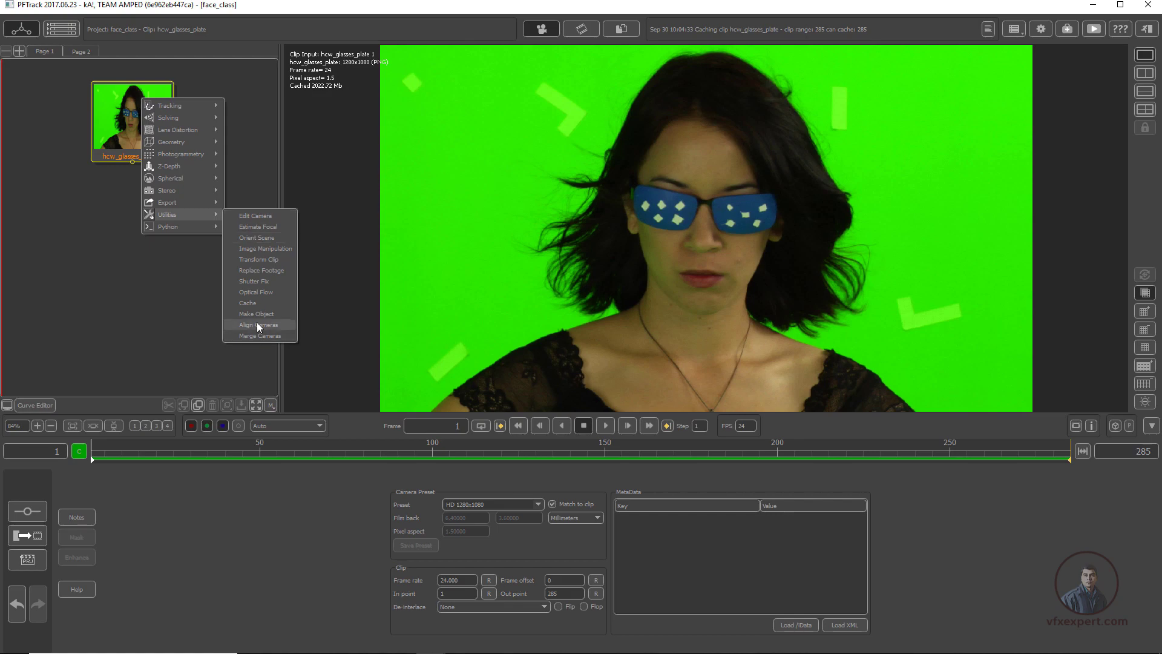
{"action": "left_click", "coordinate": [264, 217]}
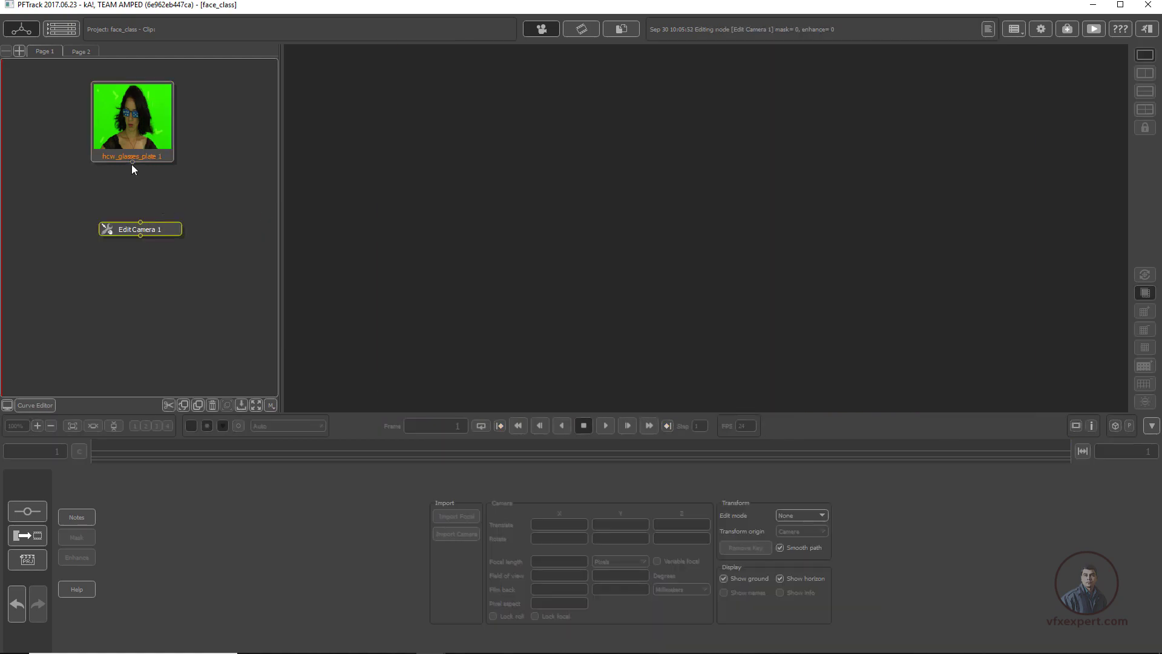
{"action": "left_click_drag", "start_coordinate": [132, 163], "coordinate": [143, 222]}
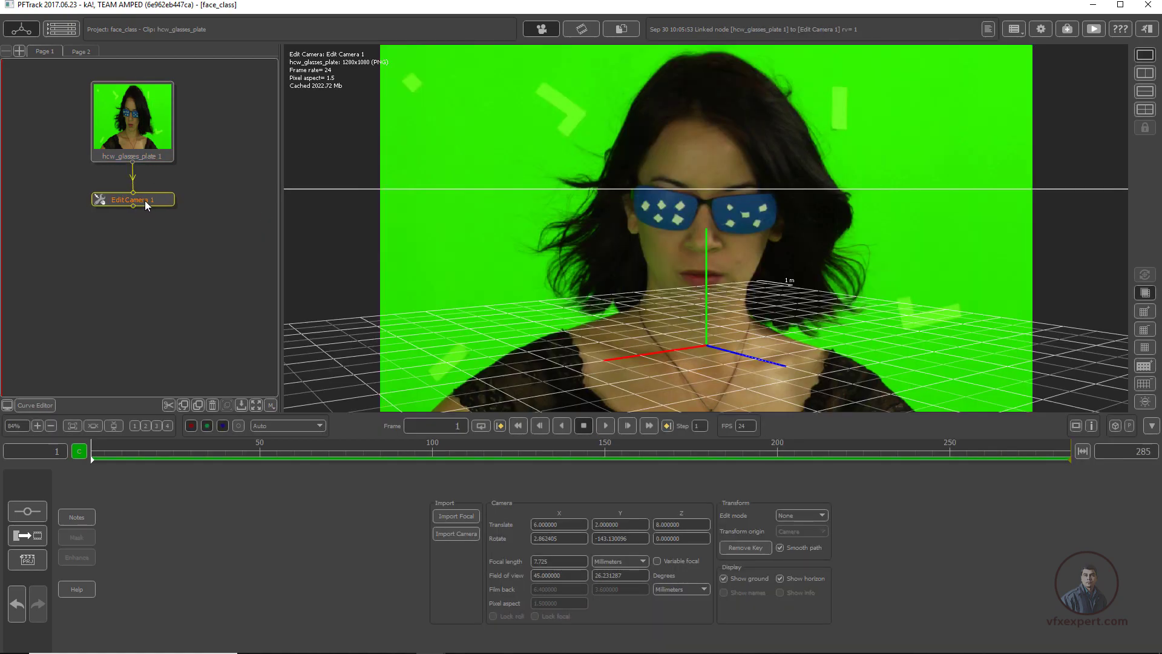
{"action": "double_click", "coordinate": [144, 201]}
Show the camera view and the 3D perspective view side by side, framing the ground grid and camera.
{"action": "left_click", "coordinate": [1144, 72]}
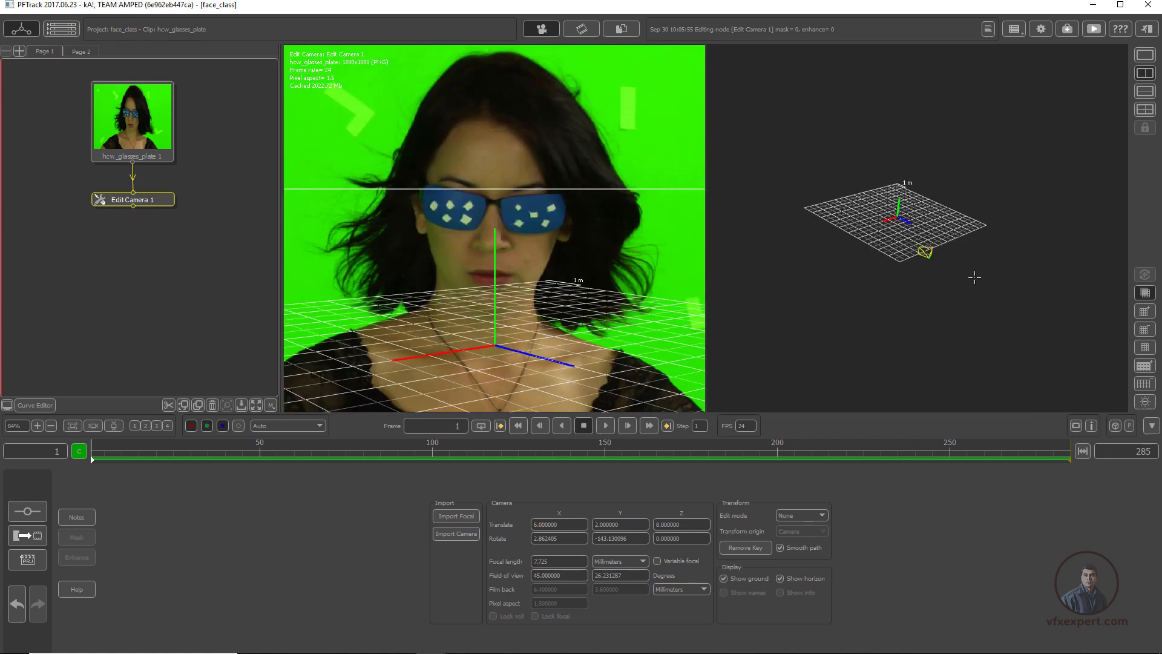
{"action": "scroll", "coordinate": [1045, 300], "scroll_direction": "up", "scroll_amount": 5}
{"action": "scroll", "coordinate": [702, 211], "scroll_direction": "down", "scroll_amount": 1}
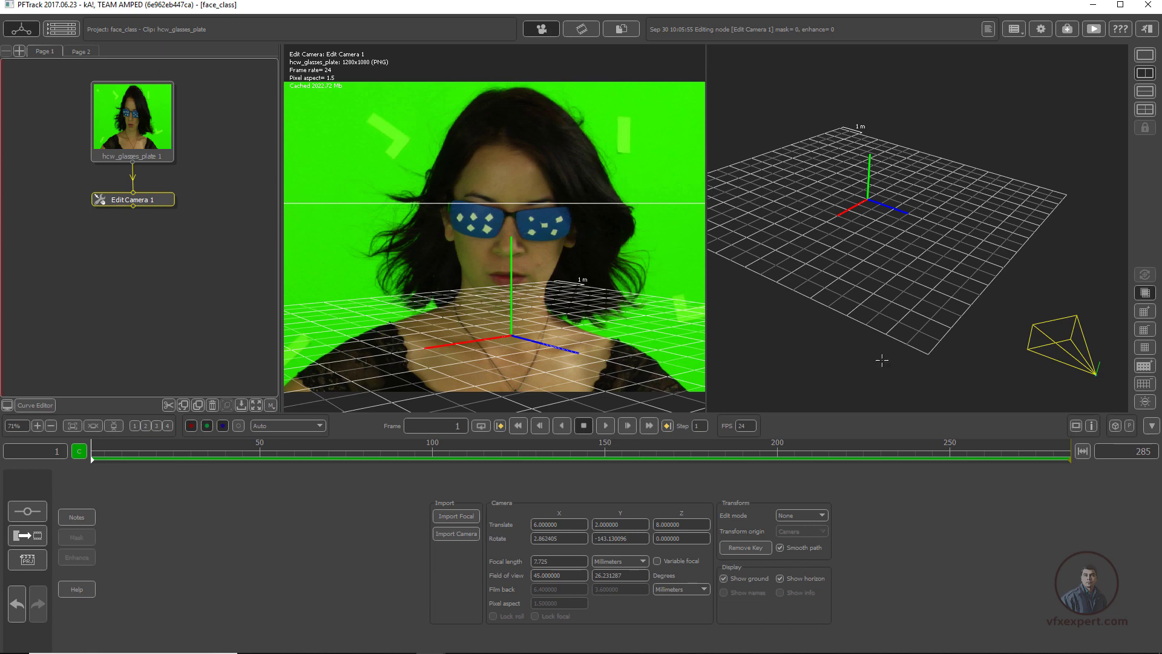
{"action": "mouse_move", "coordinate": [946, 366]}
{"action": "left_mouse_down"}
{"action": "mouse_move", "coordinate": [942, 354]}
{"action": "mouse_move", "coordinate": [963, 358]}
{"action": "left_mouse_up"}
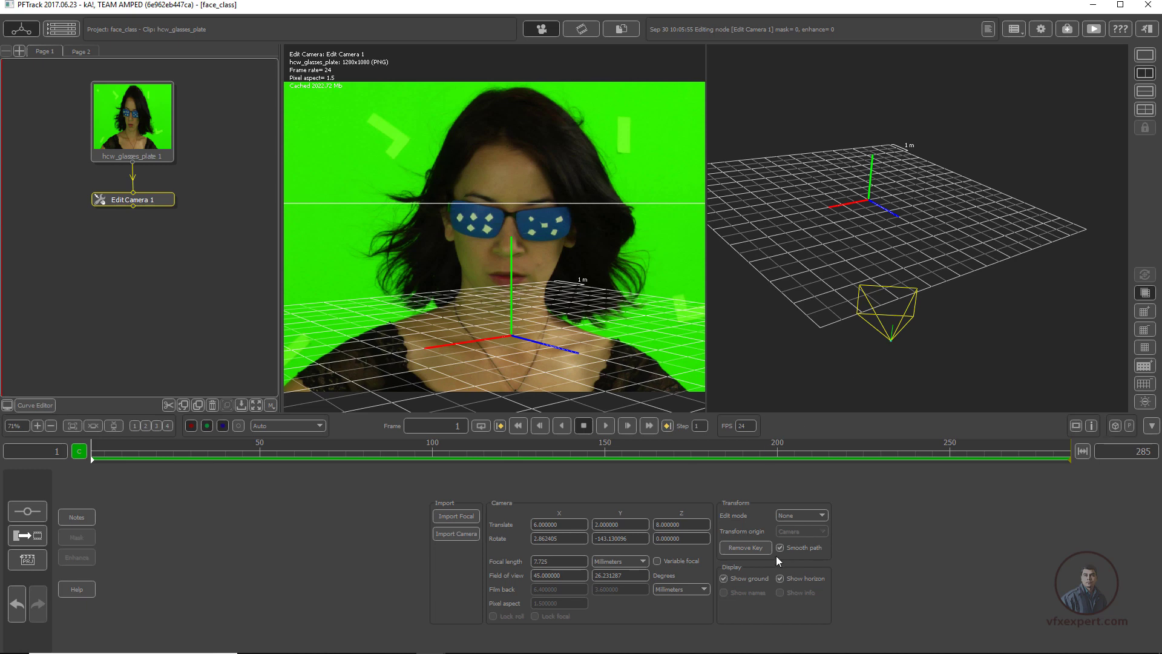
Rotate the camera around the ground origin until its Y rotation is about -172.7 degrees, facing the woman.
{"action": "left_click", "coordinate": [812, 515]}
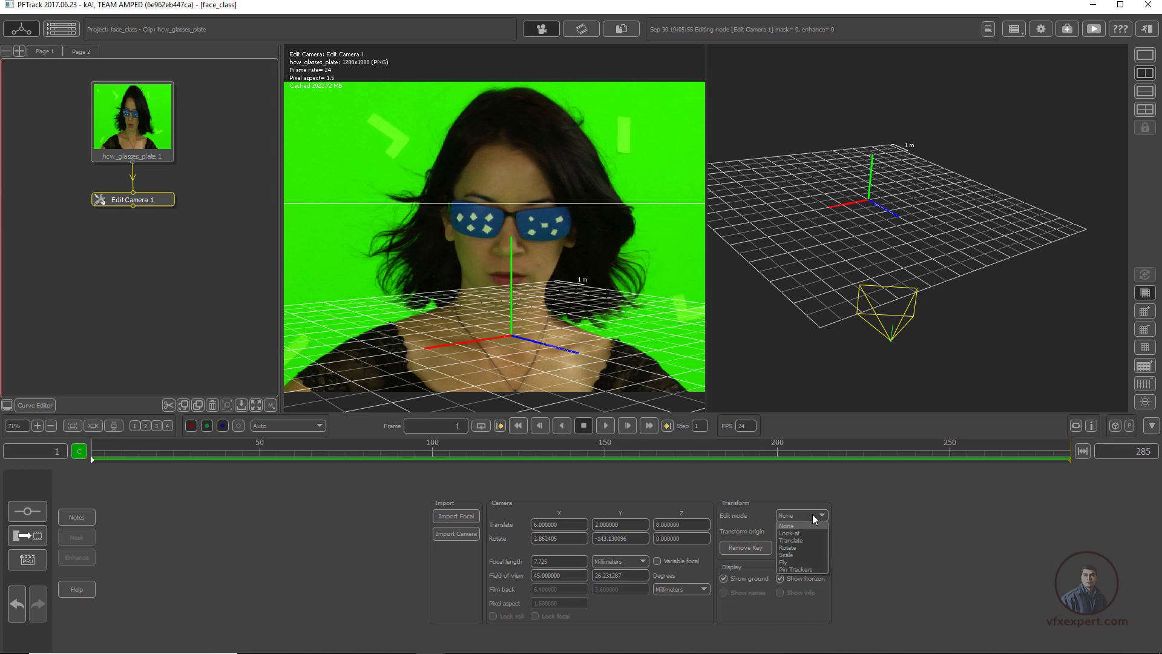
{"action": "left_click", "coordinate": [802, 548]}
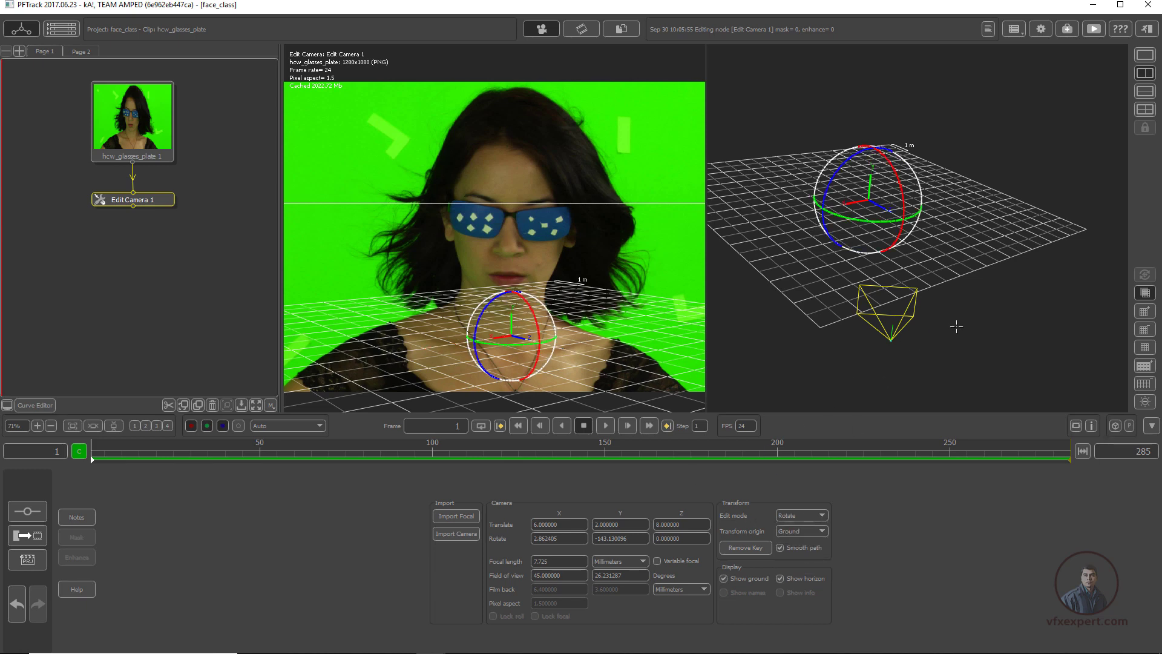
{"action": "left_click_drag", "start_coordinate": [957, 327], "coordinate": [961, 345]}
{"action": "left_click_drag", "start_coordinate": [854, 225], "coordinate": [822, 231]}
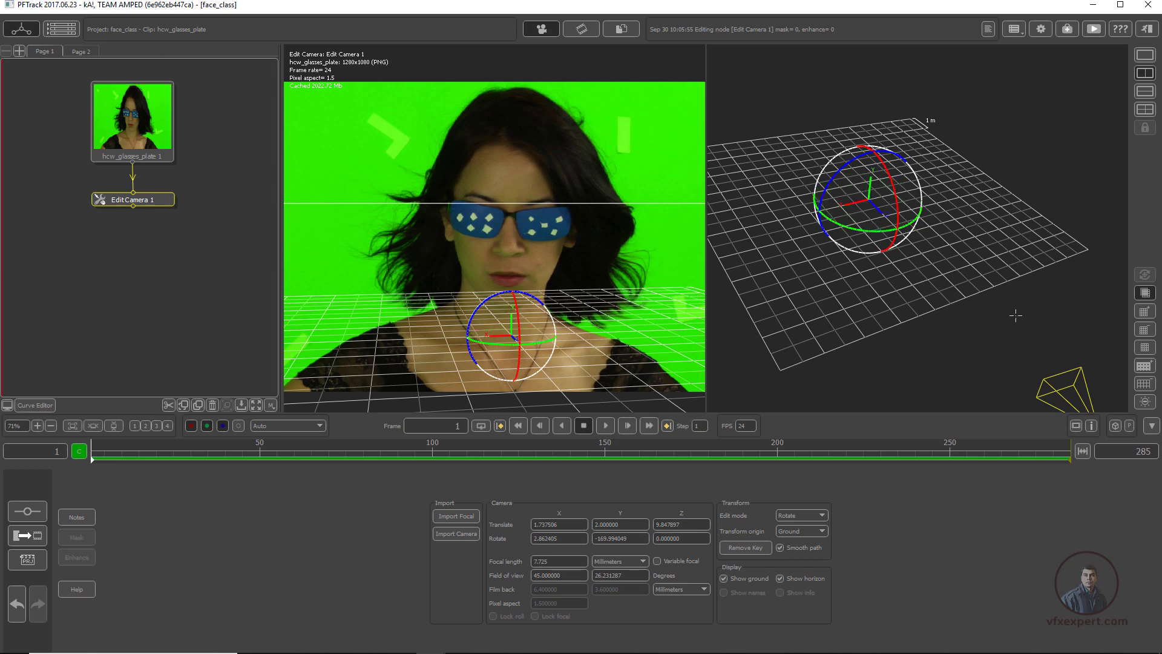
{"action": "left_click_drag", "start_coordinate": [1002, 309], "coordinate": [950, 336]}
{"action": "left_click_drag", "start_coordinate": [879, 235], "coordinate": [877, 236]}
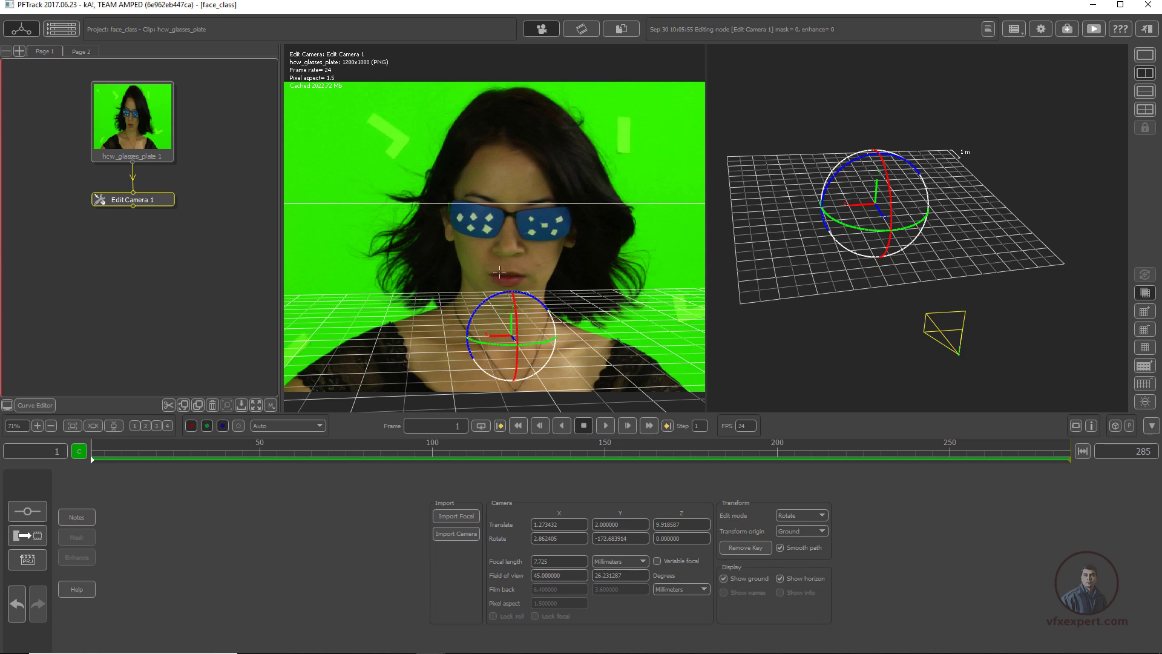
Return to a single camera view and set the camera's edit mode to None.
{"action": "scroll", "coordinate": [611, 293], "scroll_direction": "up", "scroll_amount": 1}
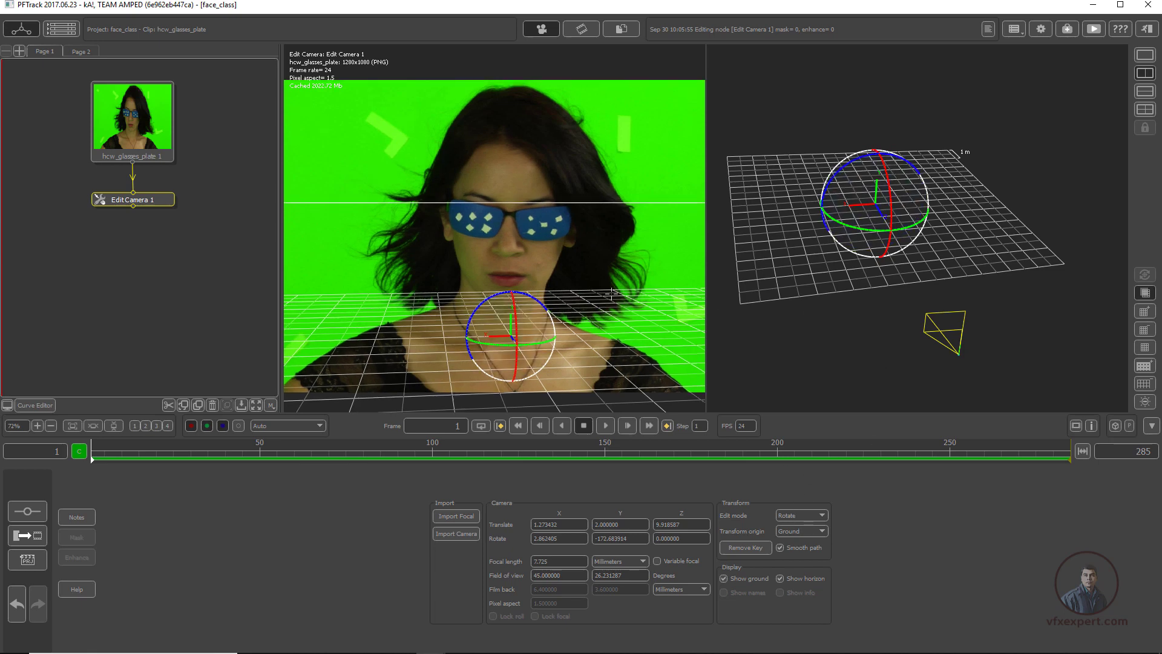
{"action": "scroll", "coordinate": [618, 297], "scroll_direction": "down", "scroll_amount": 2}
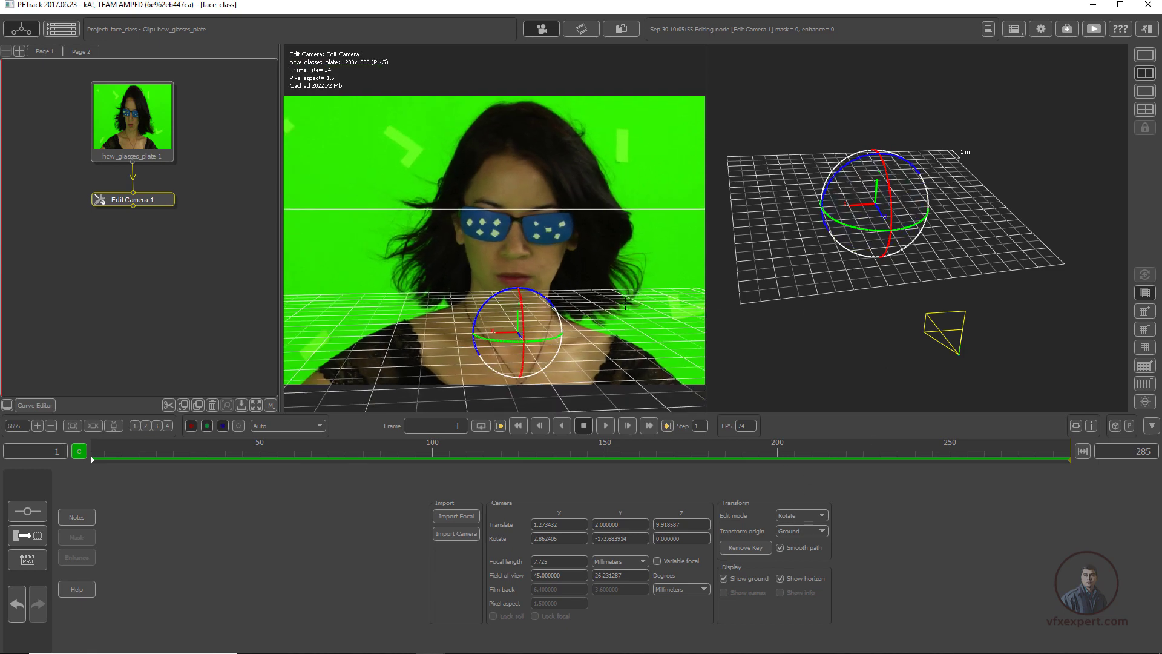
{"action": "left_click", "coordinate": [1143, 56]}
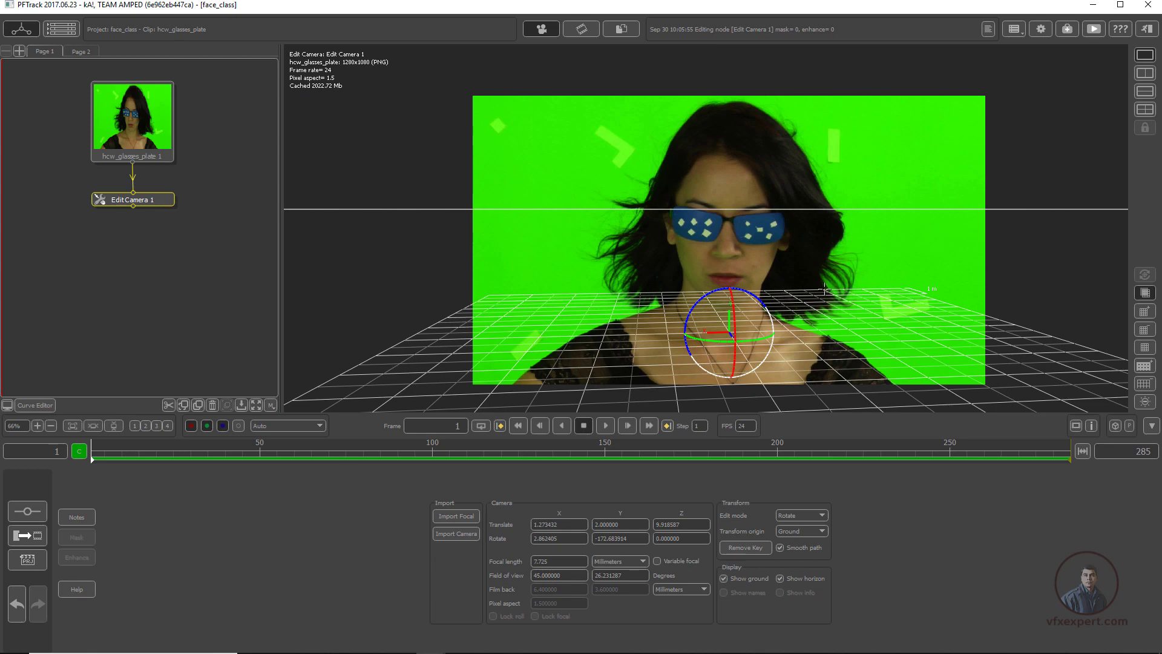
{"action": "scroll", "coordinate": [824, 289], "scroll_direction": "up", "scroll_amount": 2}
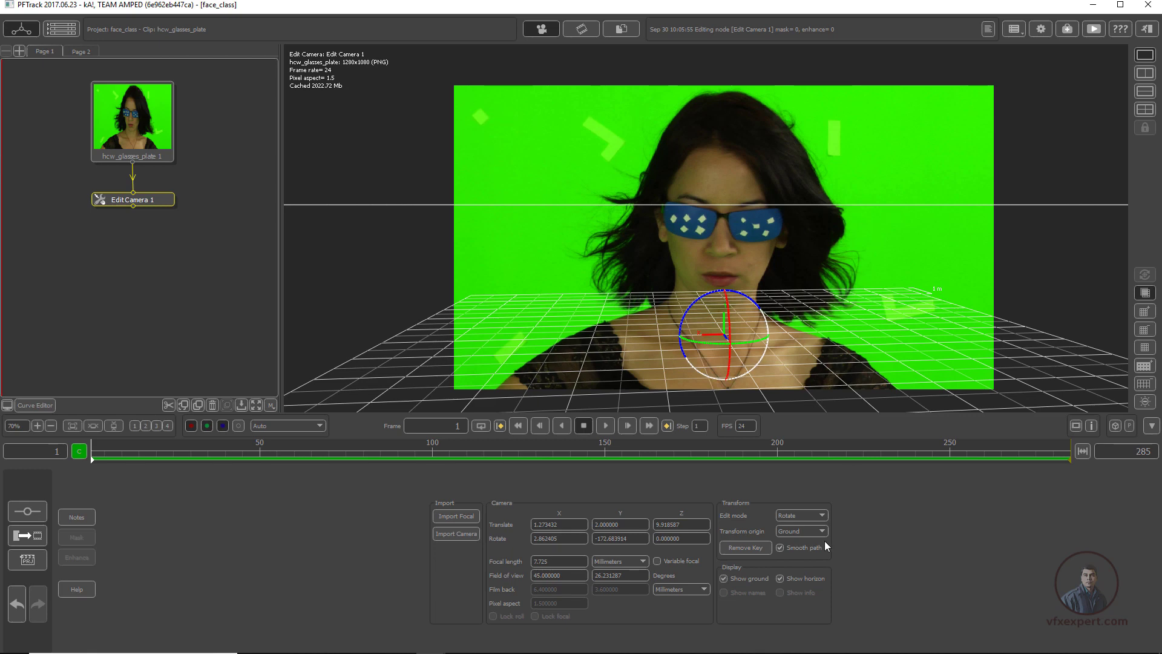
{"action": "left_click", "coordinate": [819, 516]}
{"action": "left_click", "coordinate": [788, 525]}
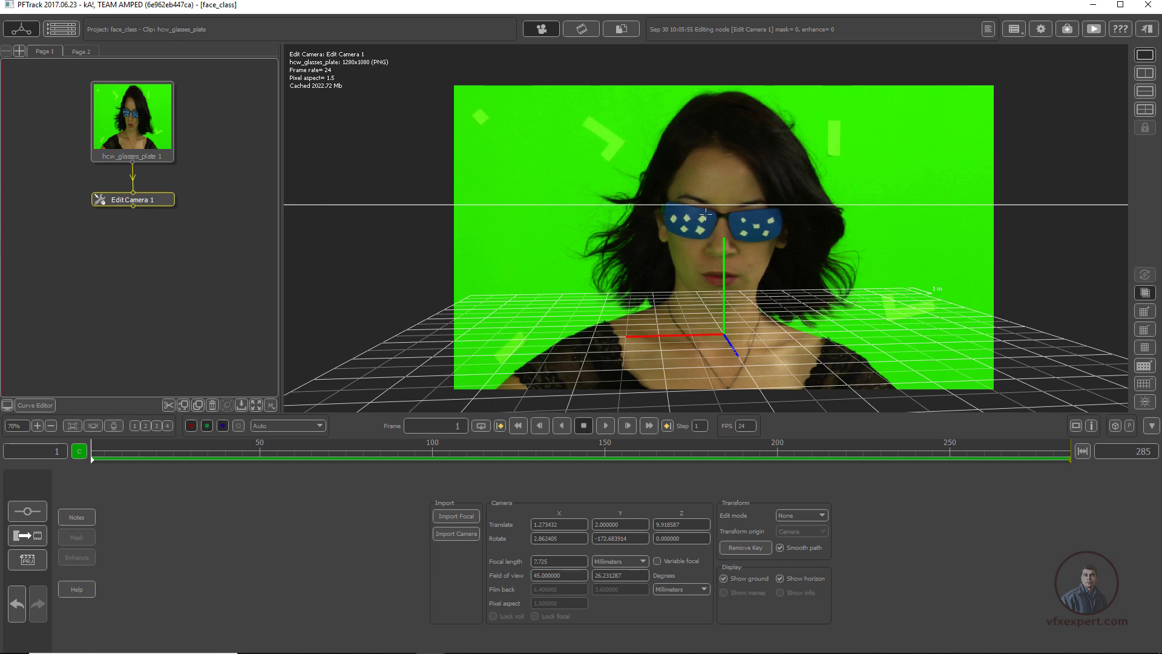
Add a User Track node after the Edit Camera 1 node.
{"action": "right_click_drag", "start_coordinate": [733, 230], "coordinate": [779, 232]}
{"action": "right_click", "coordinate": [129, 198]}
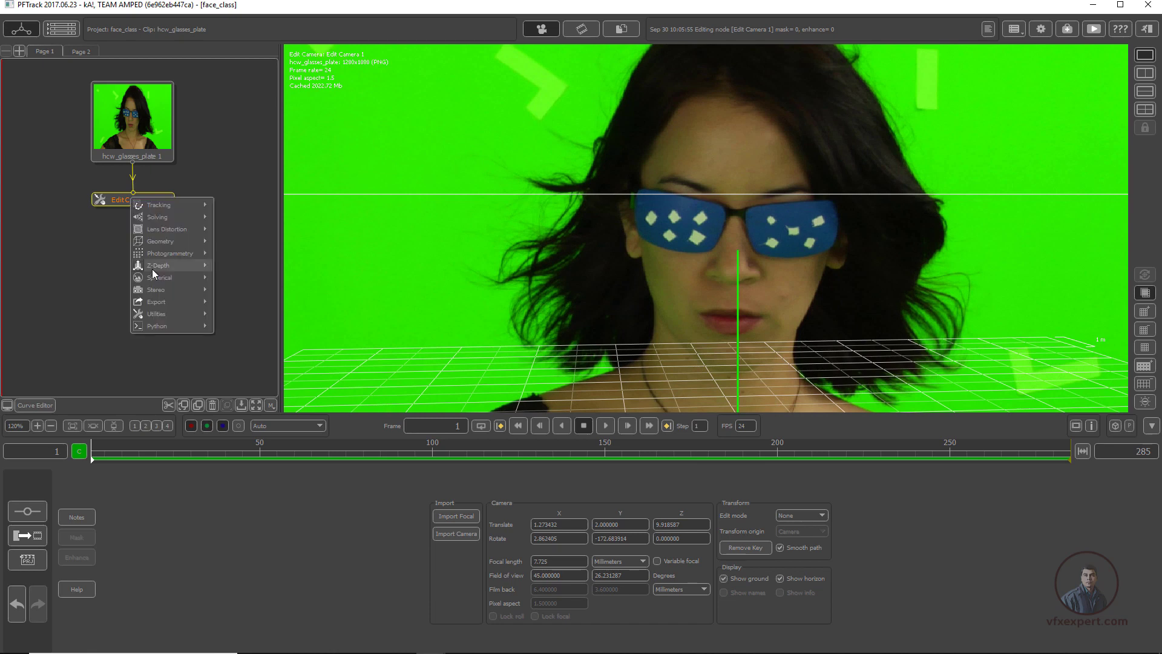
{"action": "mouse_move", "coordinate": [163, 205]}
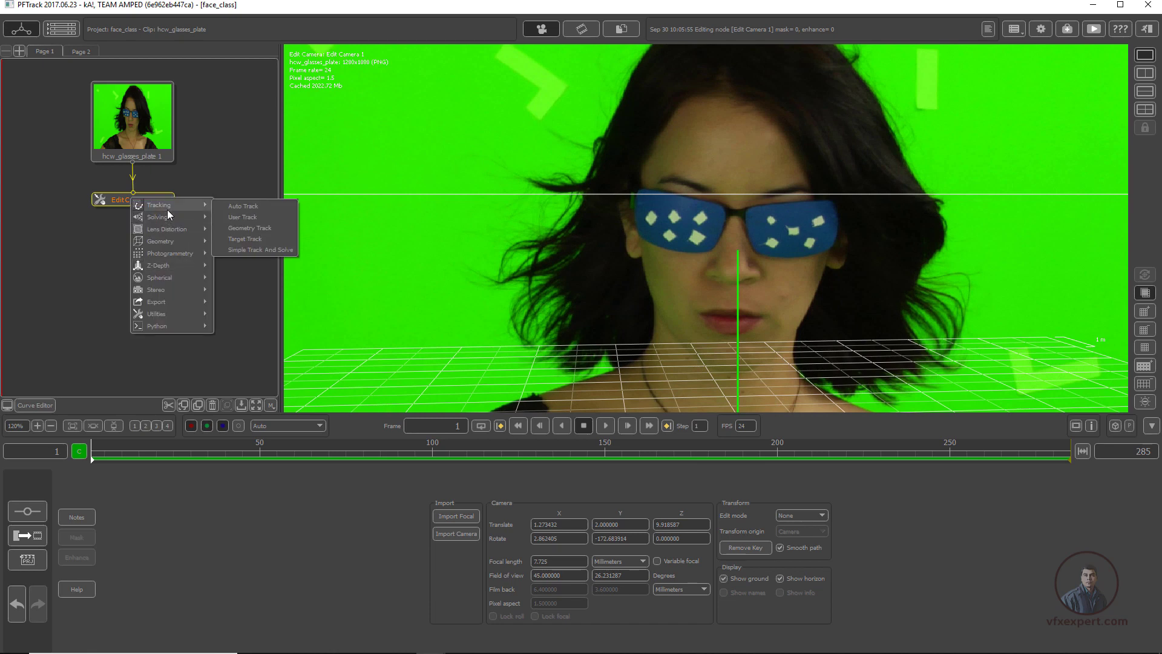
{"action": "left_click", "coordinate": [252, 218]}
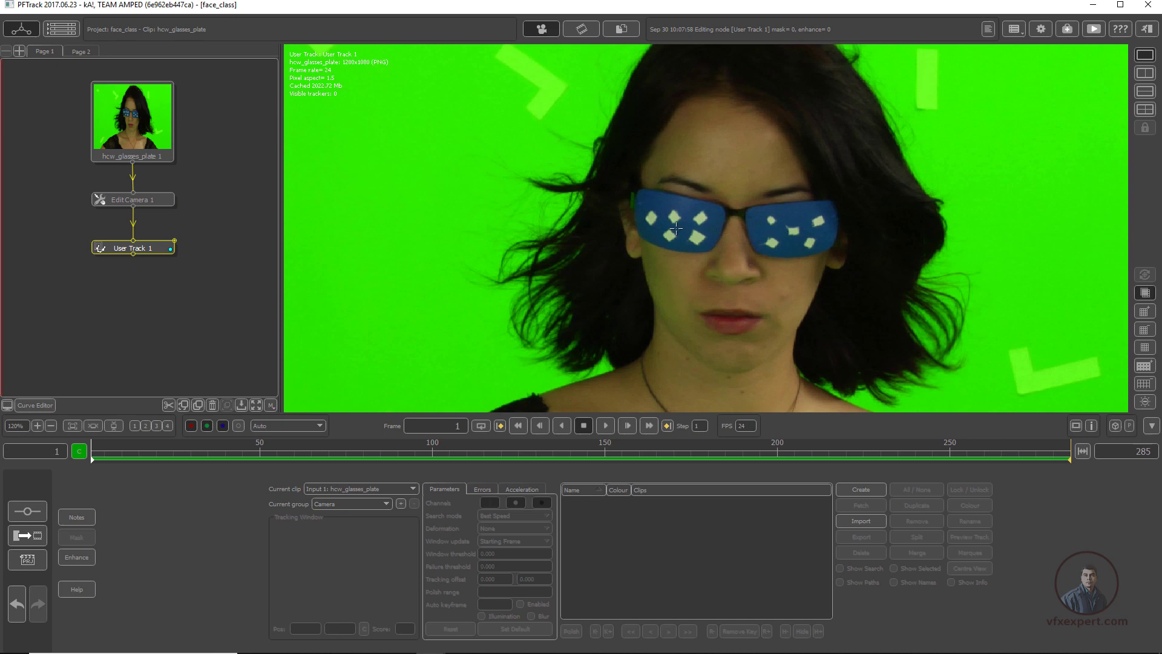
Create a tracker on the leftmost glasses marker at frame 1, fit its search window to the marker and track forwards.
{"action": "scroll", "coordinate": [677, 227], "scroll_direction": "up", "scroll_amount": 2}
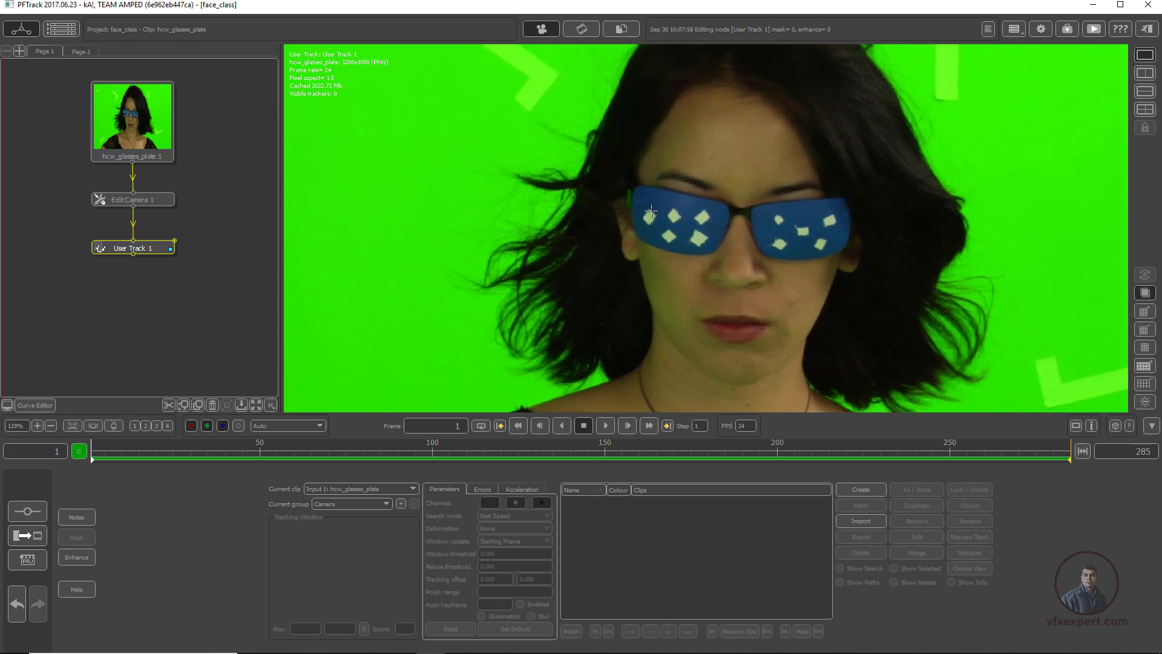
{"action": "scroll", "coordinate": [653, 251], "scroll_direction": "up", "scroll_amount": 1}
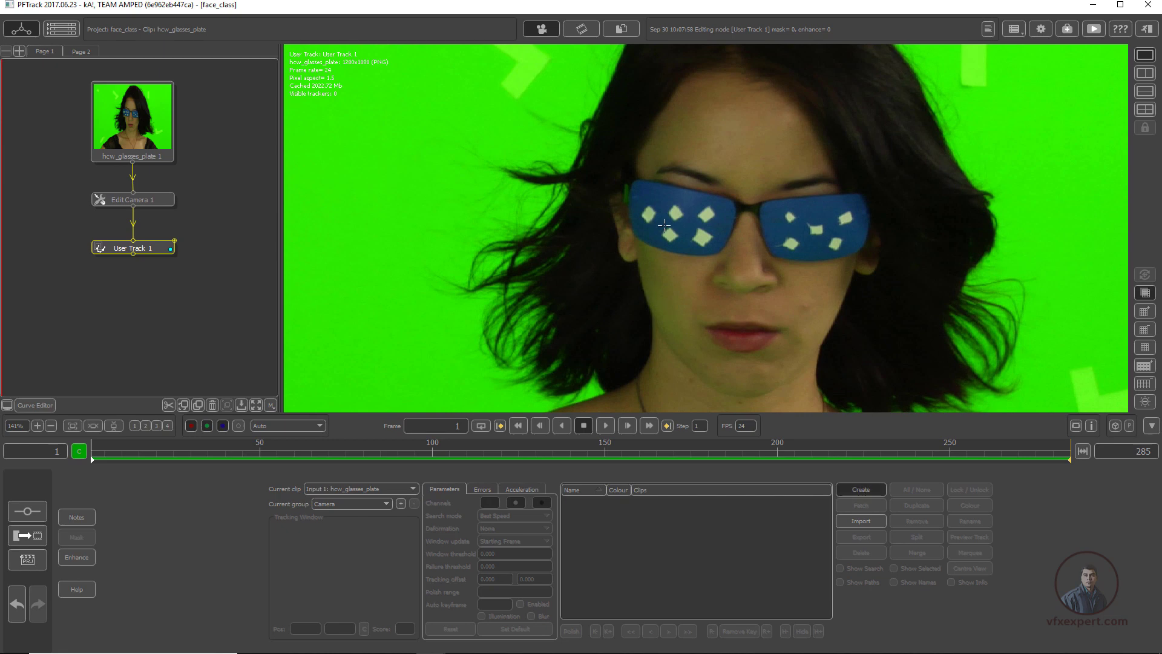
{"action": "left_click", "coordinate": [648, 214], "text": "ctrl"}
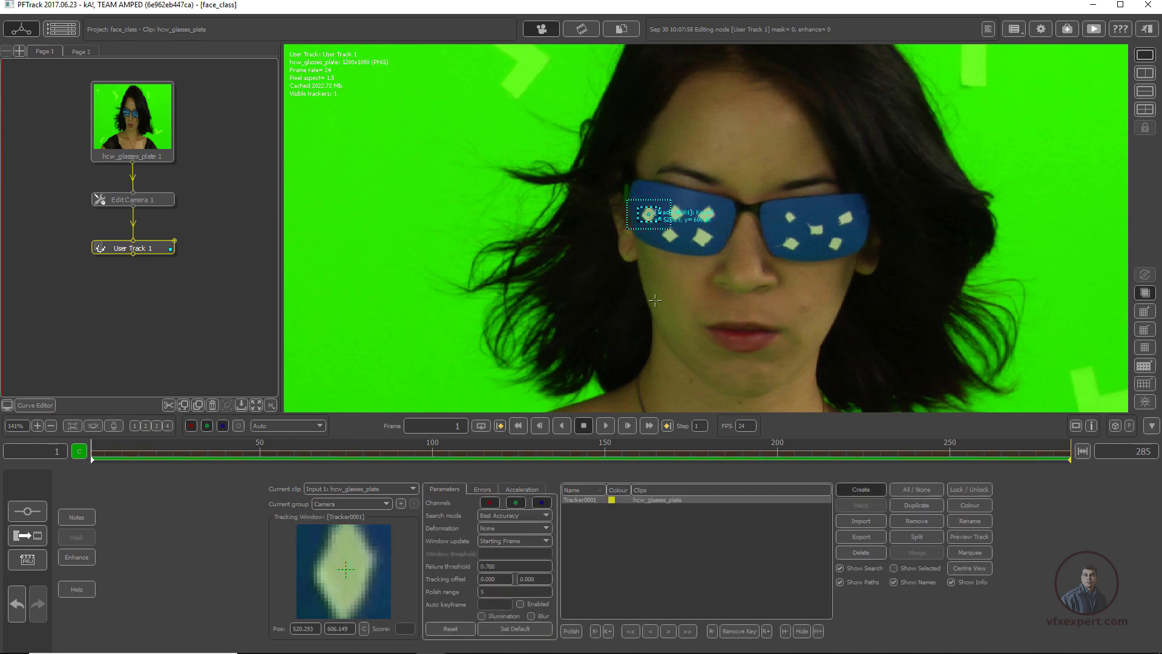
{"action": "scroll", "coordinate": [675, 192], "scroll_direction": "up", "scroll_amount": 4}
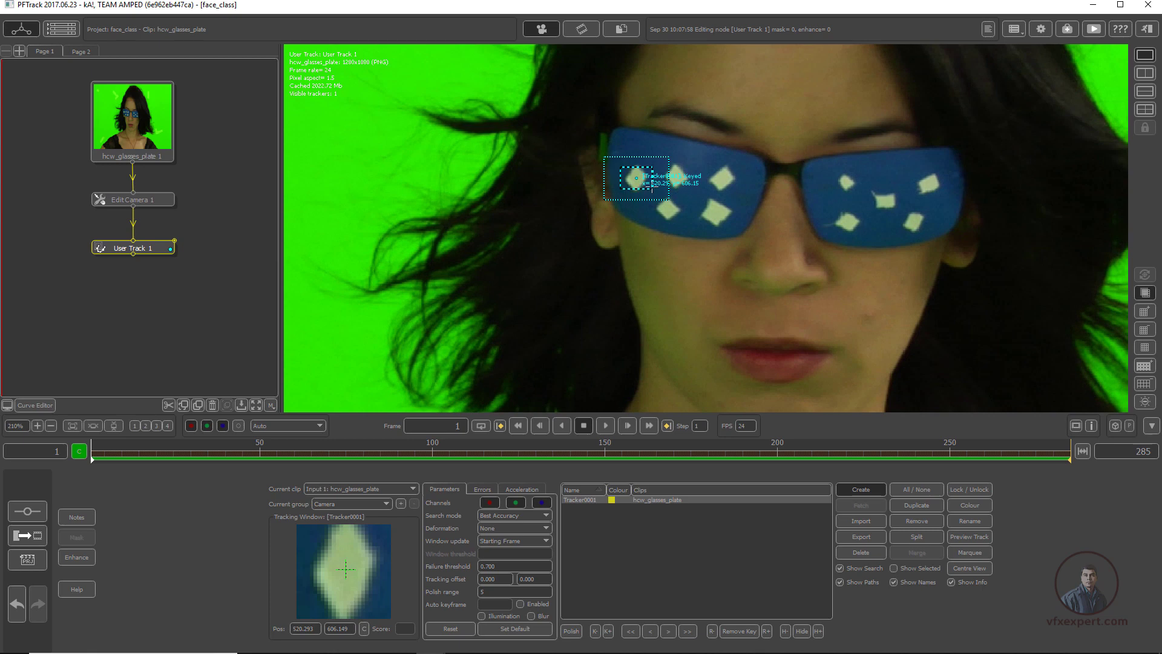
{"action": "left_click_drag", "start_coordinate": [653, 190], "coordinate": [660, 206]}
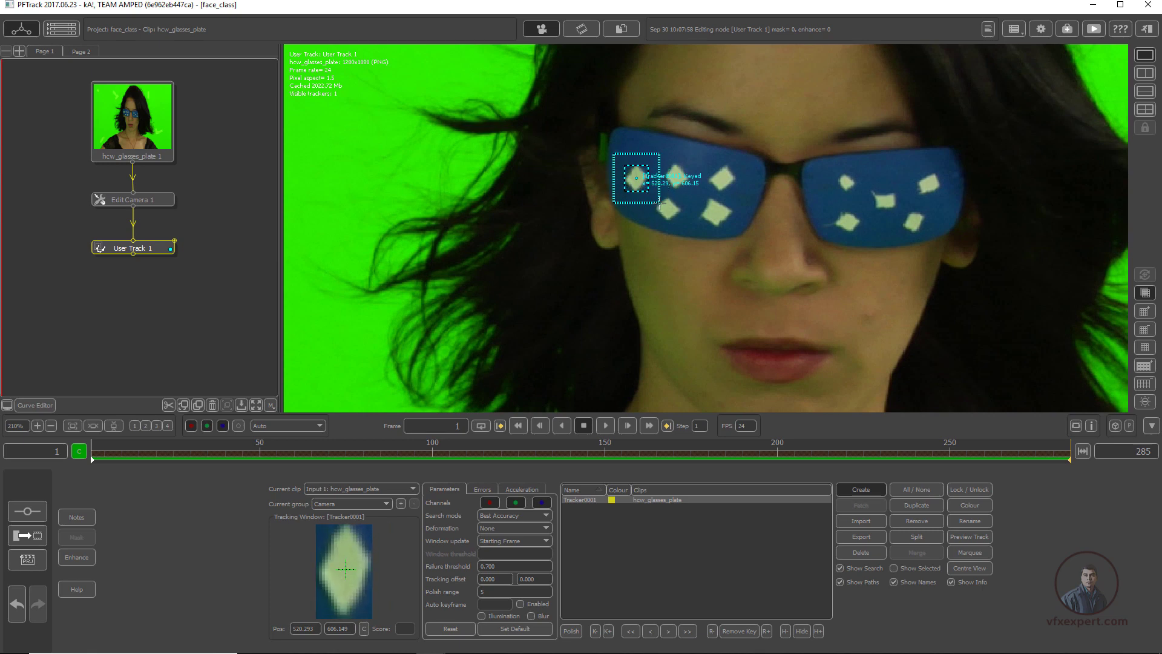
{"action": "left_click", "coordinate": [688, 632]}
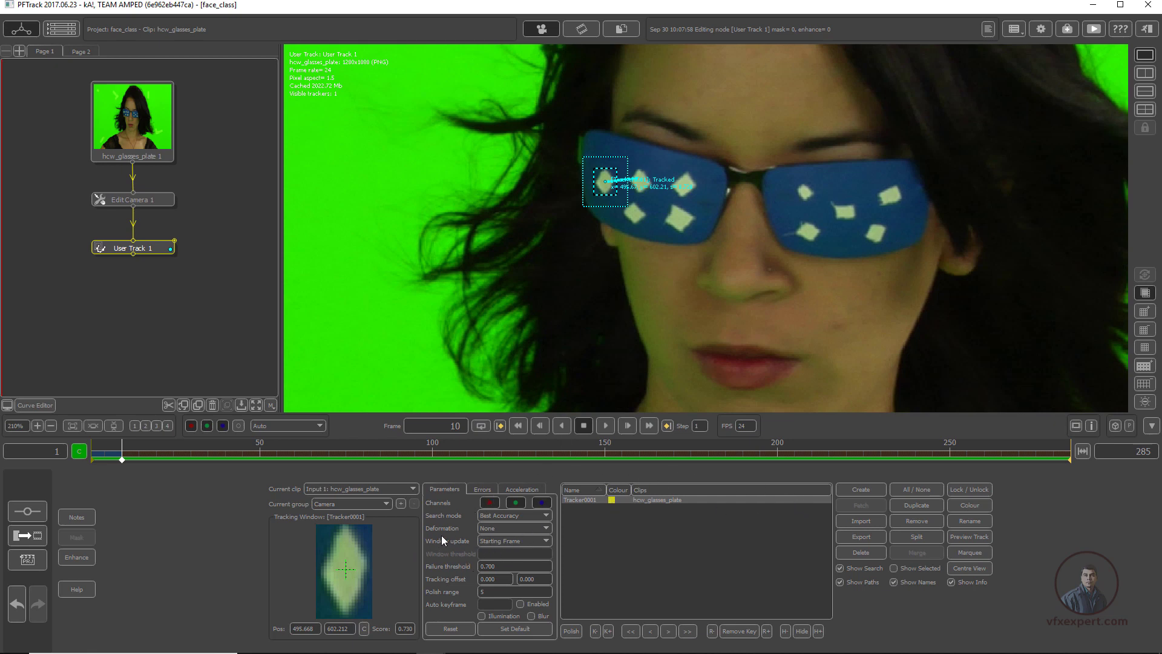
Enable Rotate, Scale and Skew deformation for the tracker.
{"action": "left_click", "coordinate": [496, 526]}
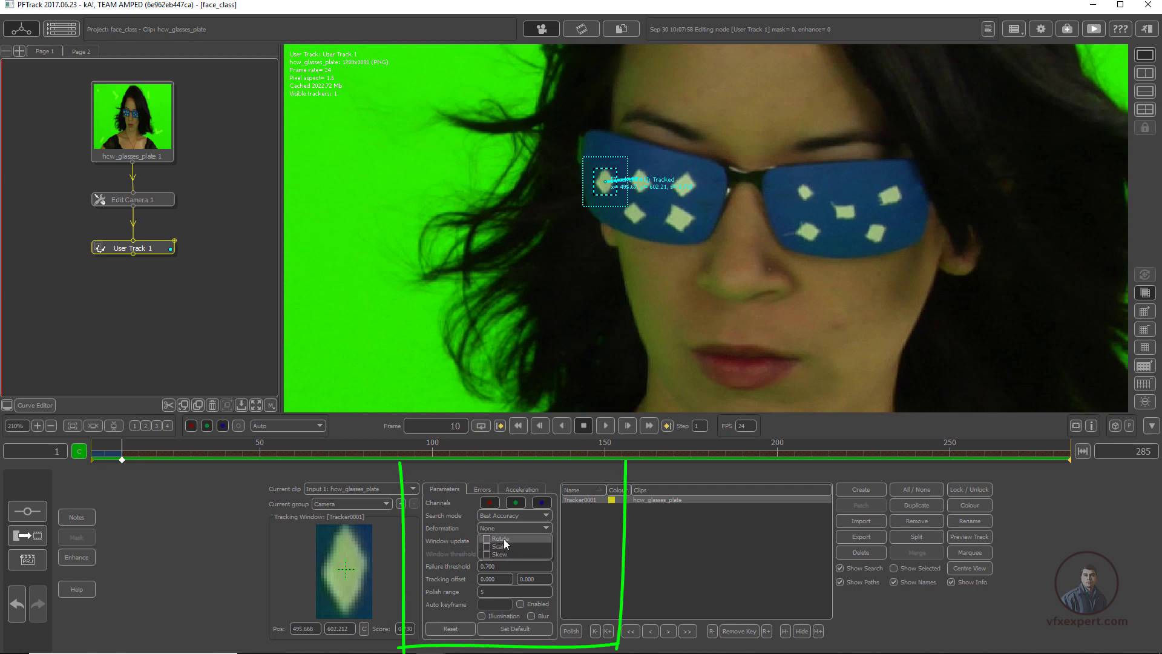
{"action": "left_click", "coordinate": [504, 538]}
{"action": "left_click", "coordinate": [499, 528]}
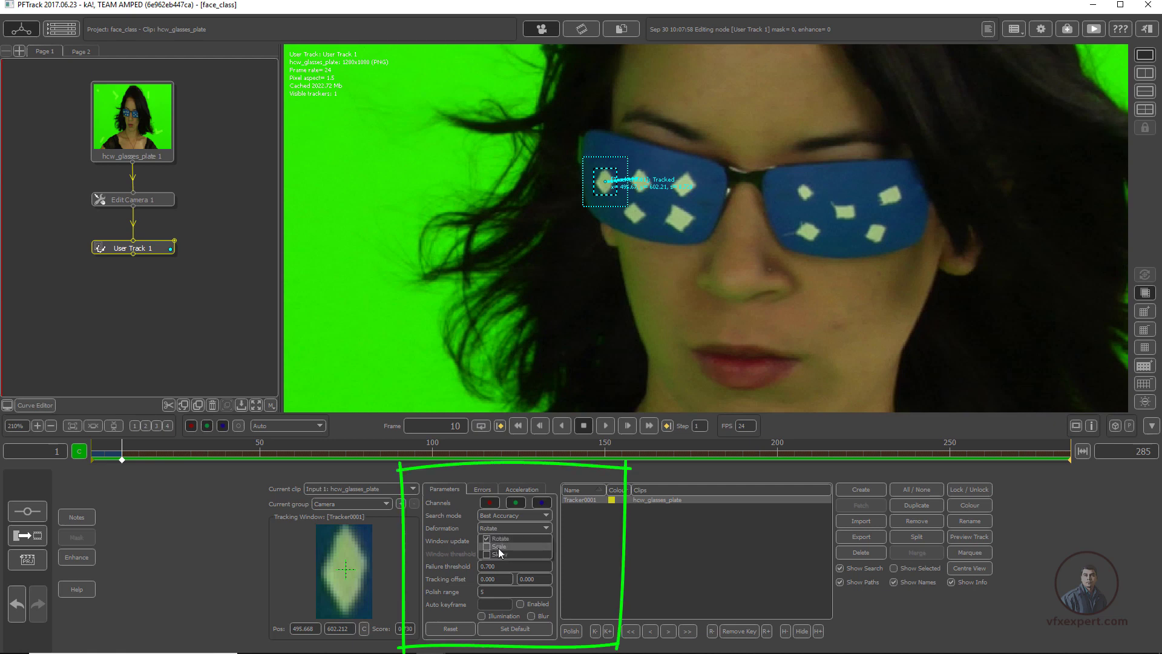
{"action": "left_click", "coordinate": [498, 547]}
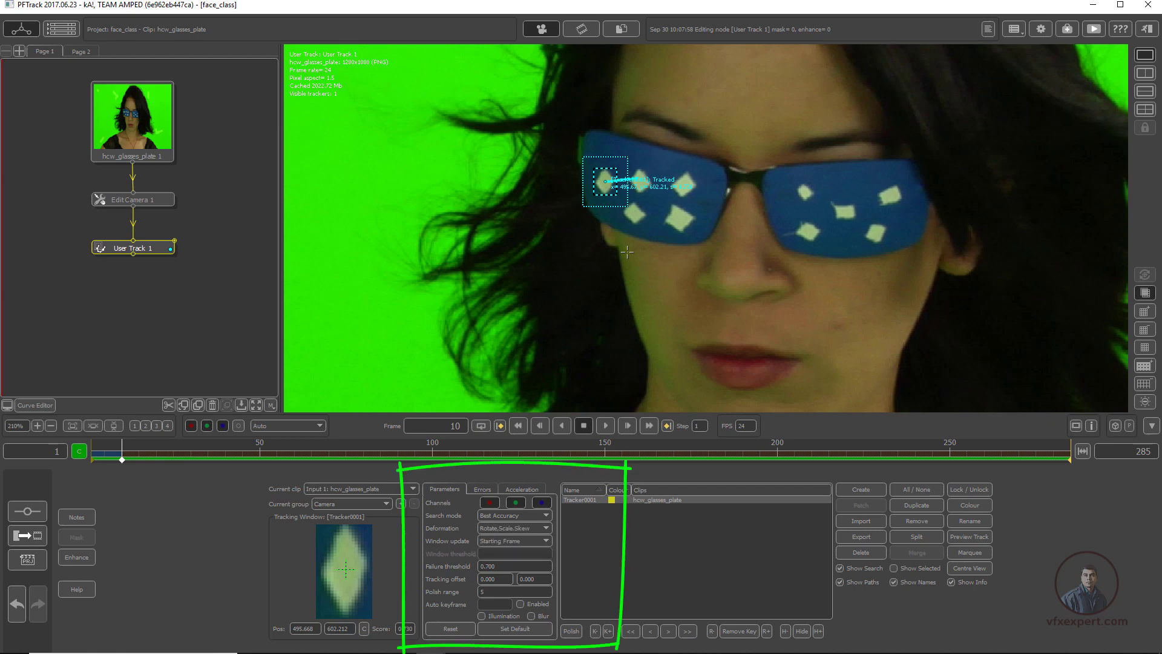
Resize the tracker's window at frame 10 and recentre the tracker on the marker.
{"action": "scroll", "coordinate": [617, 193], "scroll_direction": "up", "scroll_amount": 1}
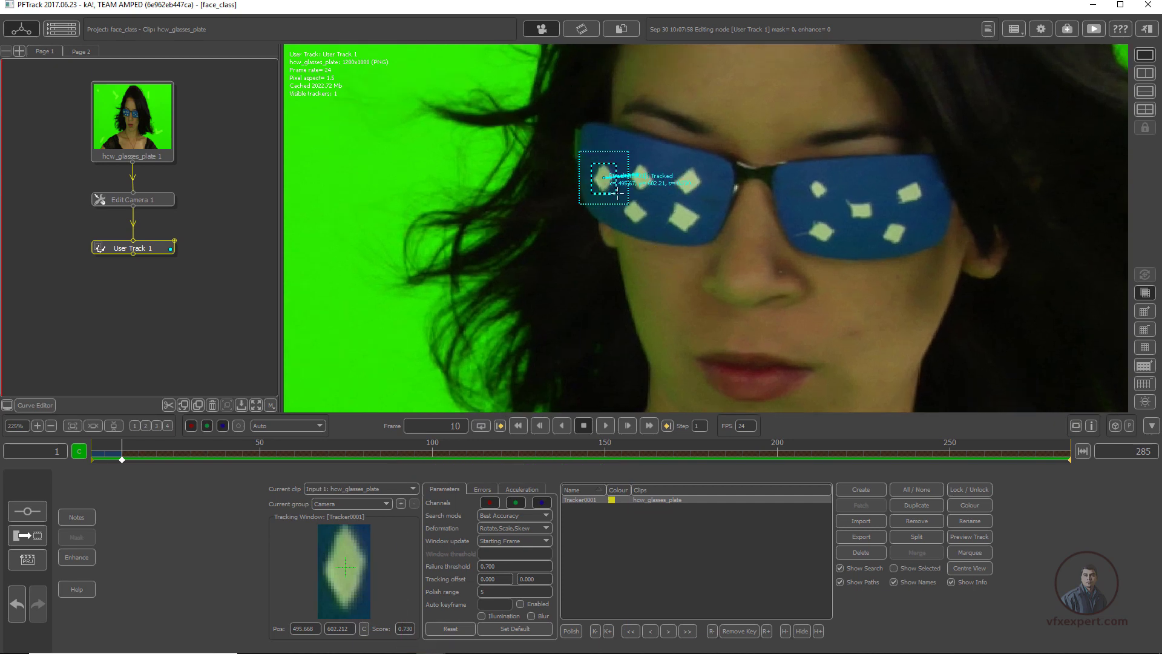
{"action": "left_click_drag", "start_coordinate": [618, 194], "coordinate": [618, 193]}
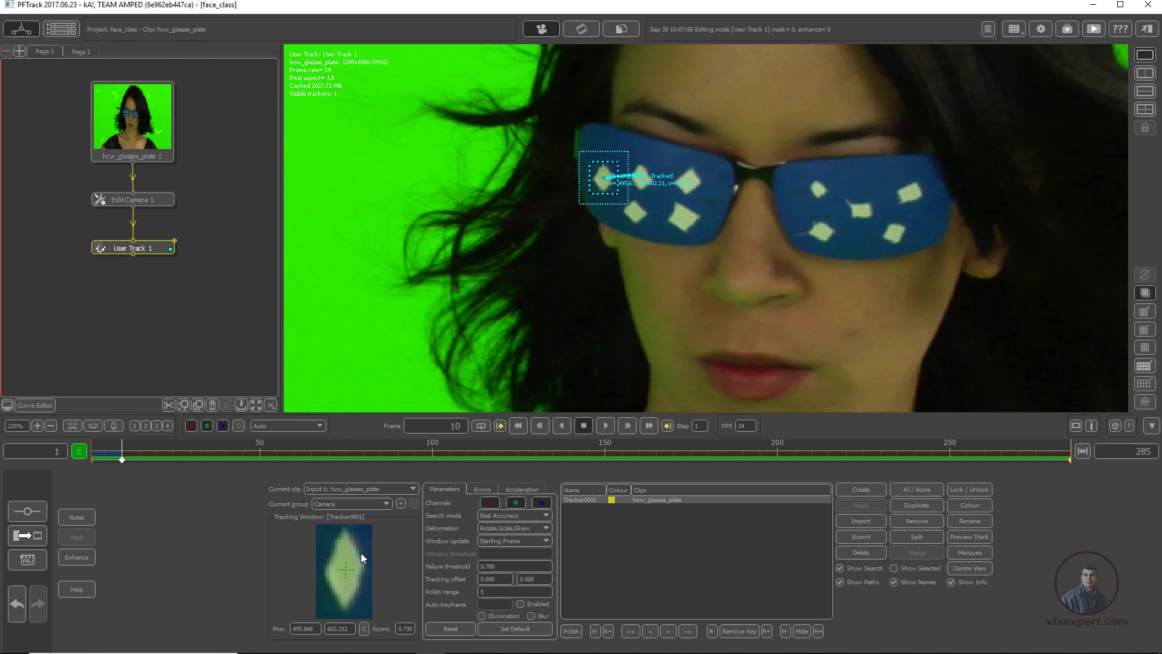
{"action": "left_click_drag", "start_coordinate": [368, 569], "coordinate": [375, 569]}
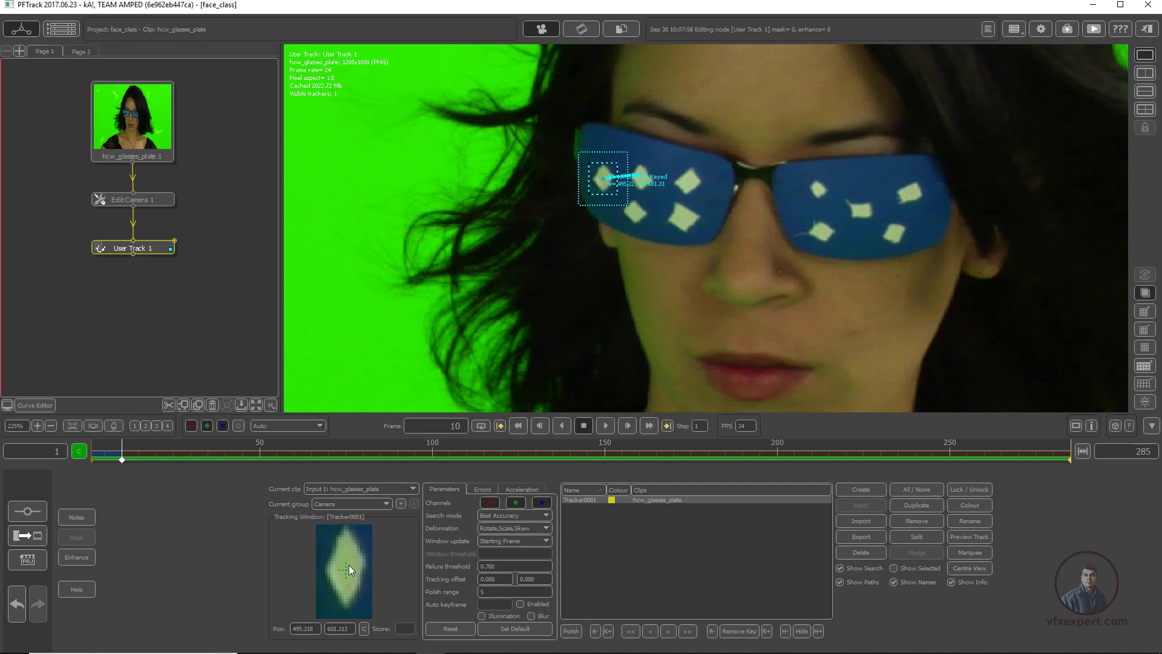
{"action": "left_click_drag", "start_coordinate": [627, 204], "coordinate": [630, 203]}
Track the marker forwards from frame 10 to frame 285 and return to frame 1.
{"action": "left_click", "coordinate": [687, 630]}
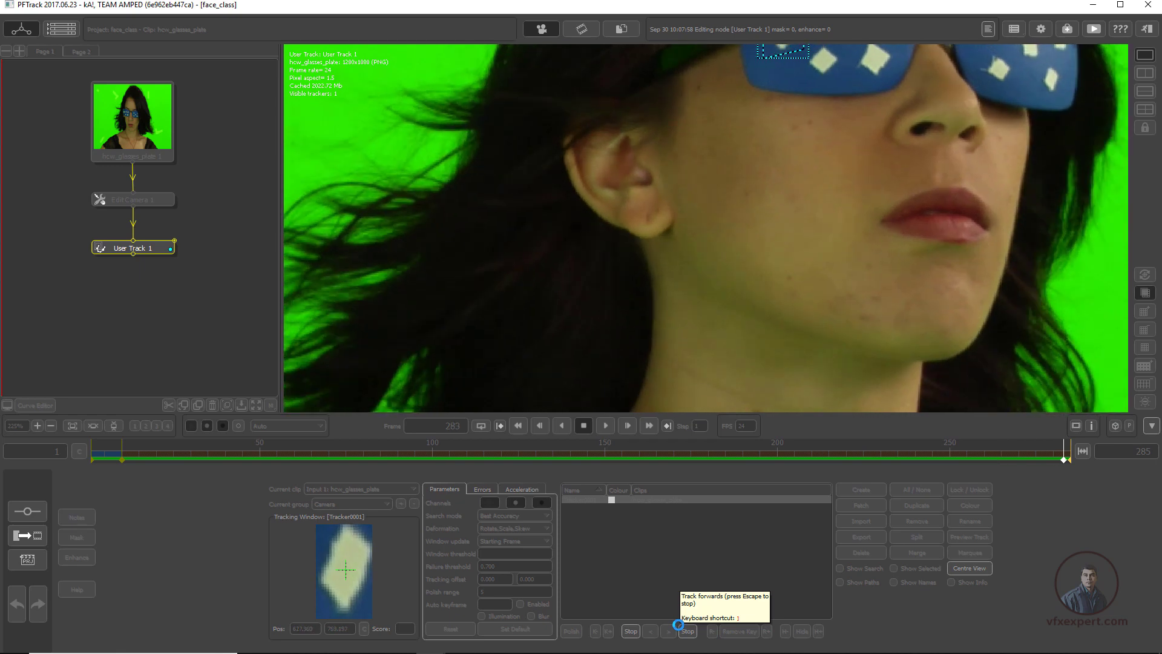
{"action": "scroll", "coordinate": [845, 324], "scroll_direction": "down", "scroll_amount": 3}
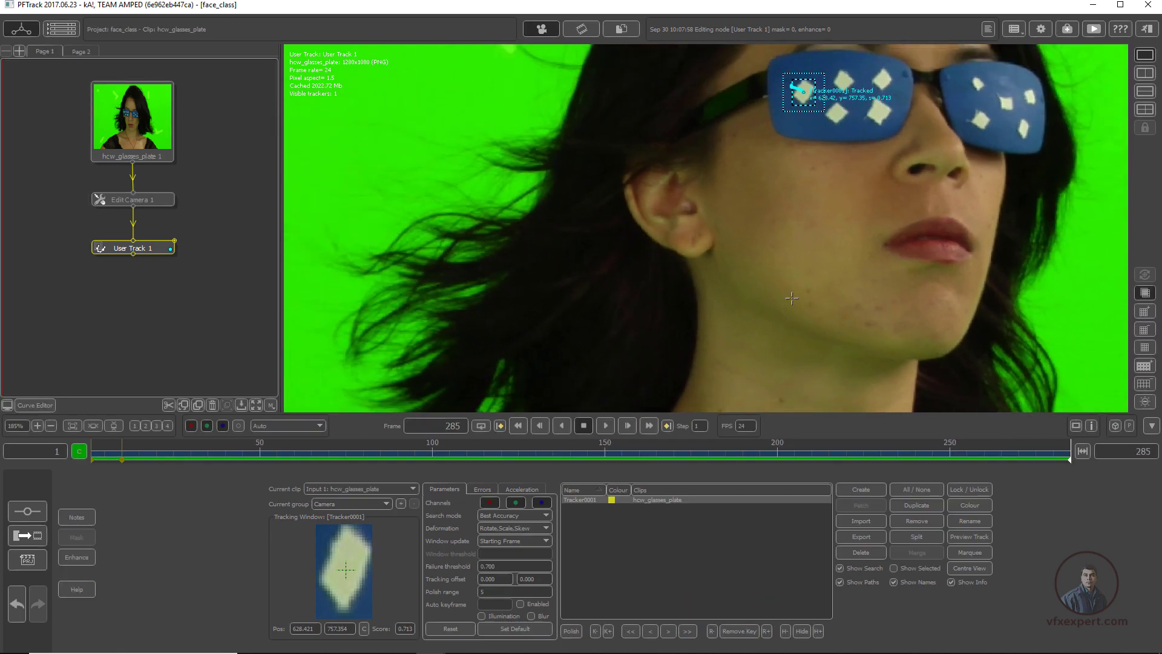
{"action": "middle_click_drag", "start_coordinate": [838, 166], "coordinate": [752, 260]}
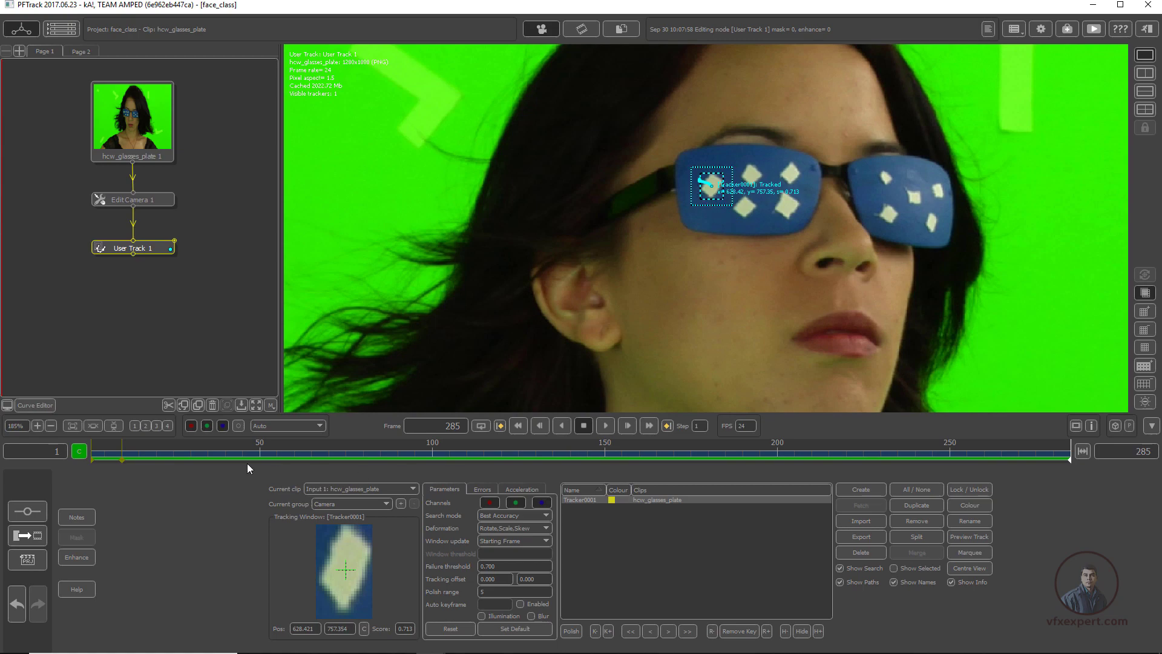
{"action": "left_click_drag", "start_coordinate": [140, 454], "coordinate": [43, 448]}
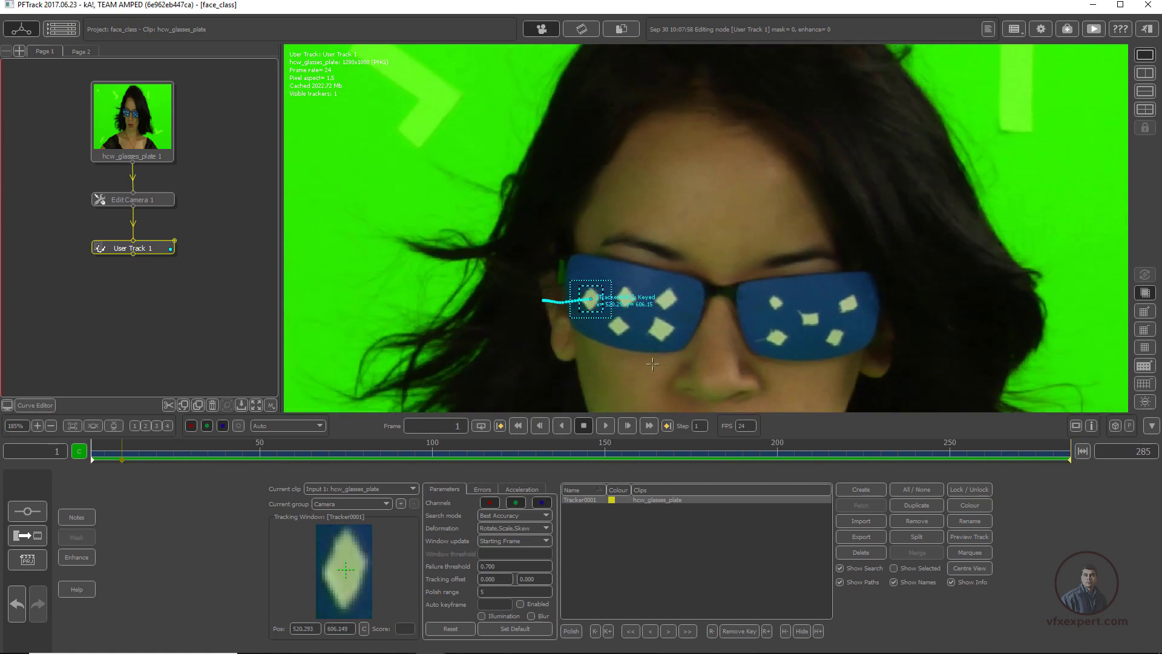
Create a tracker on the large lower marker beside the nose and enable Rotate, Scale and Skew deformation for it.
{"action": "scroll", "coordinate": [653, 364], "scroll_direction": "up", "scroll_amount": 4}
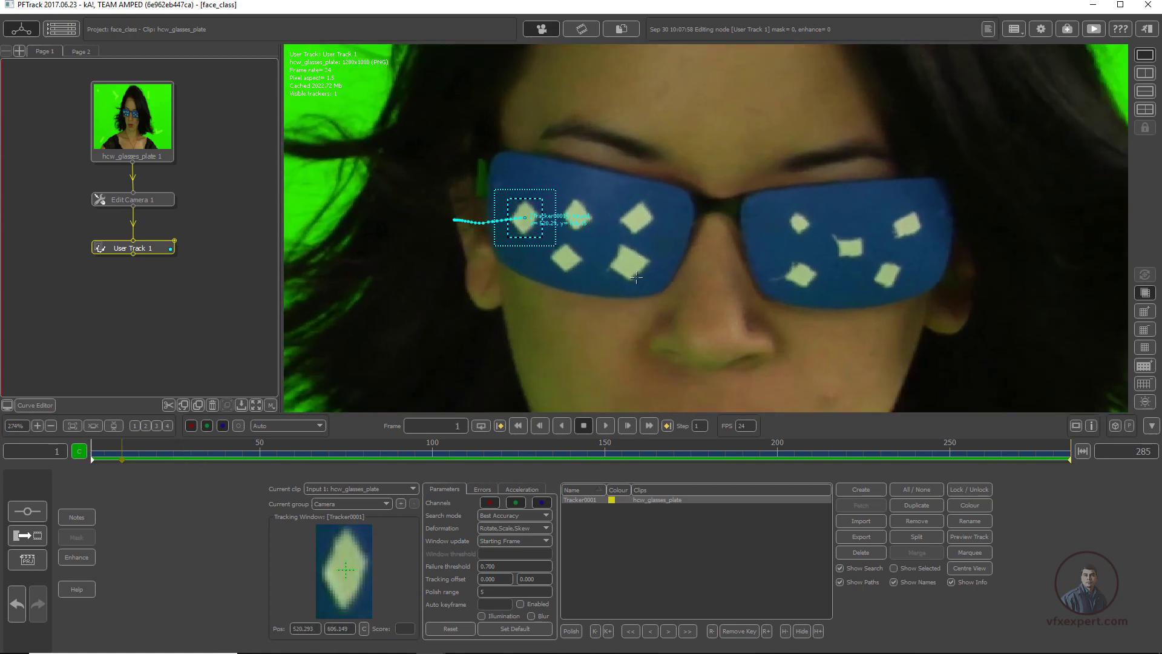
{"action": "left_click", "coordinate": [861, 490]}
{"action": "left_click", "coordinate": [628, 260]}
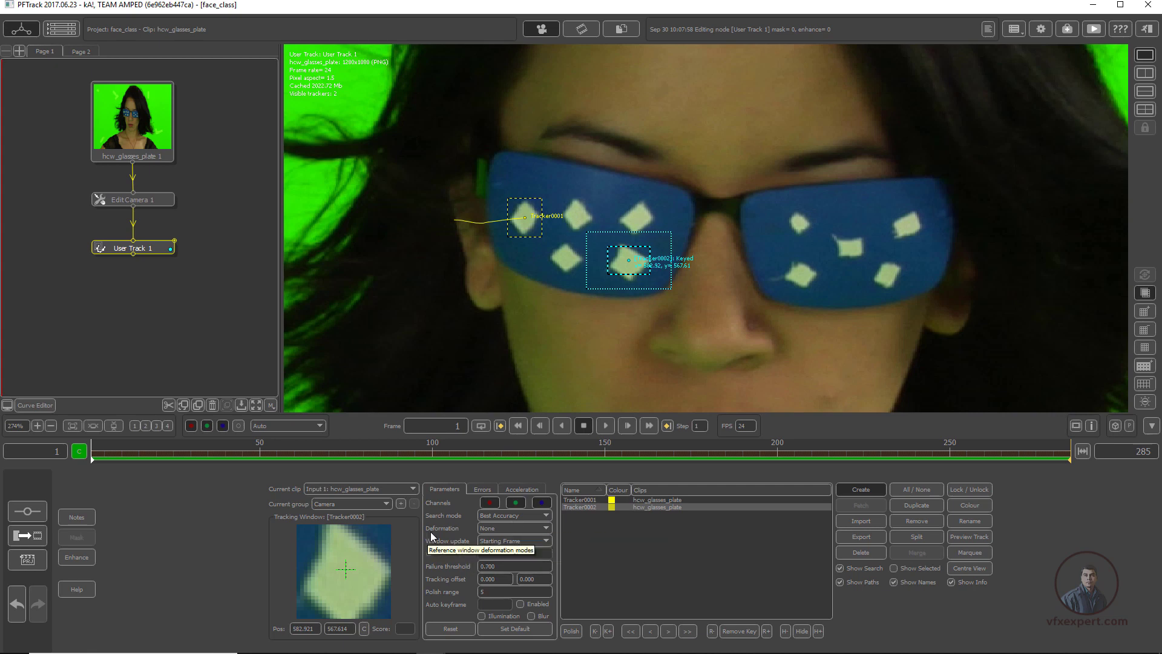
{"action": "left_click", "coordinate": [503, 528]}
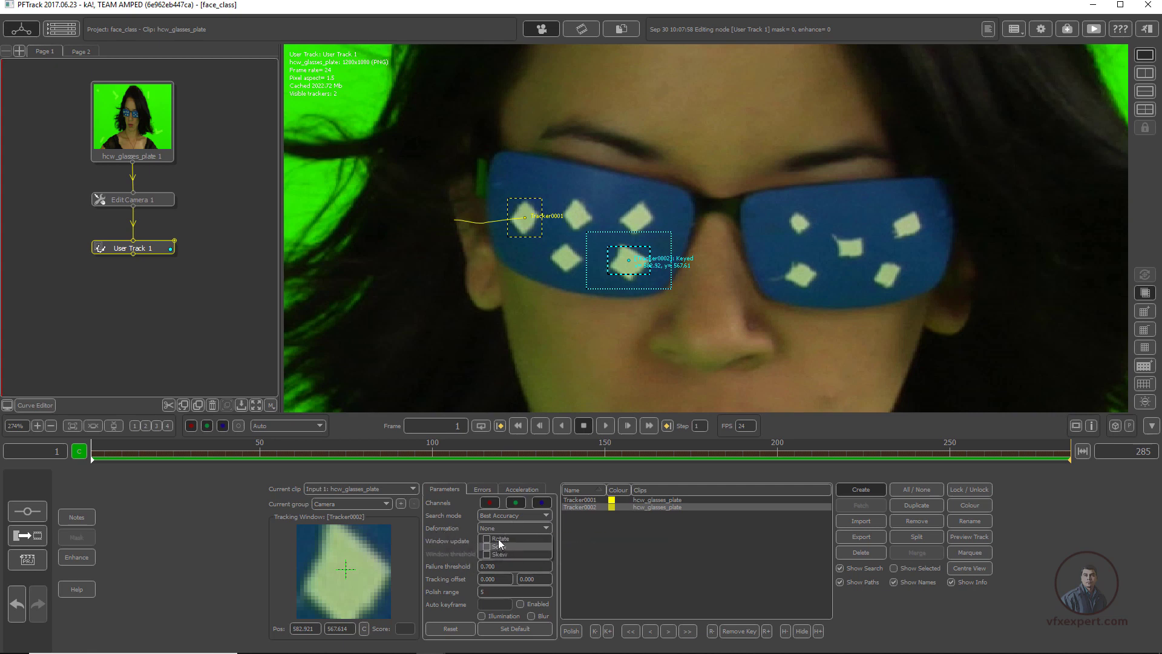
{"action": "left_click", "coordinate": [505, 540]}
{"action": "left_click", "coordinate": [503, 528]}
{"action": "left_click", "coordinate": [507, 546]}
{"action": "left_click", "coordinate": [503, 526]}
{"action": "left_click", "coordinate": [503, 553]}
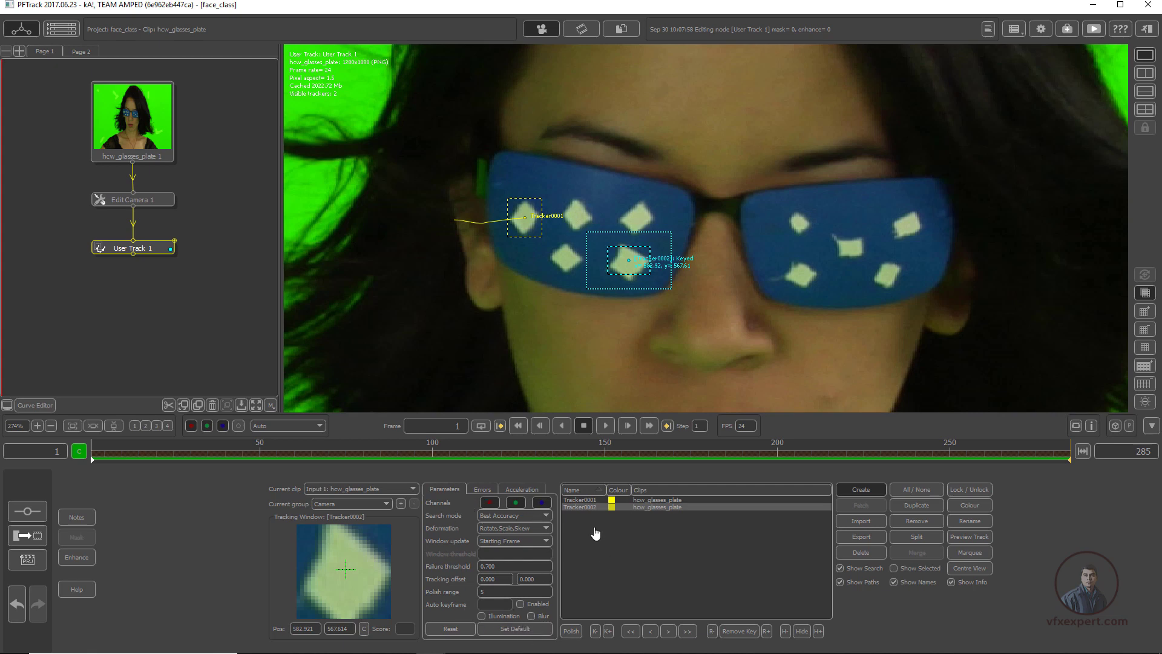
Replace Tracker0002 with a new tracker centred on the same marker and fit its window tightly around the marker.
{"action": "left_click", "coordinate": [593, 509]}
{"action": "left_click", "coordinate": [593, 510]}
{"action": "left_click", "coordinate": [872, 552]}
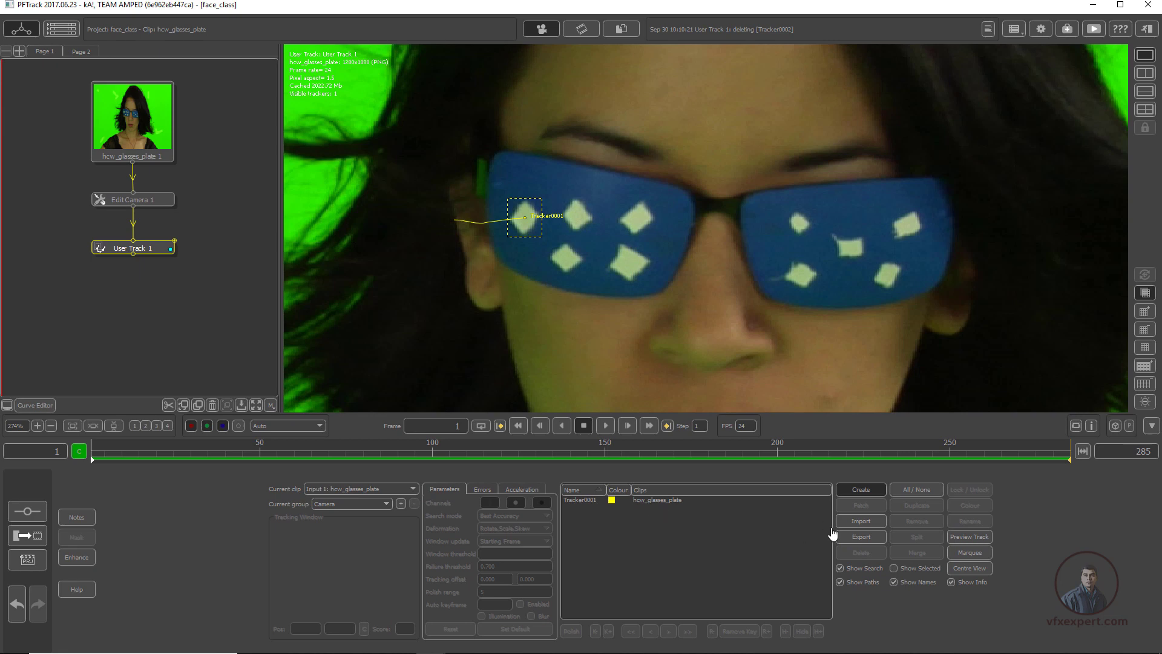
{"action": "left_click", "coordinate": [857, 489]}
{"action": "left_click", "coordinate": [628, 263]}
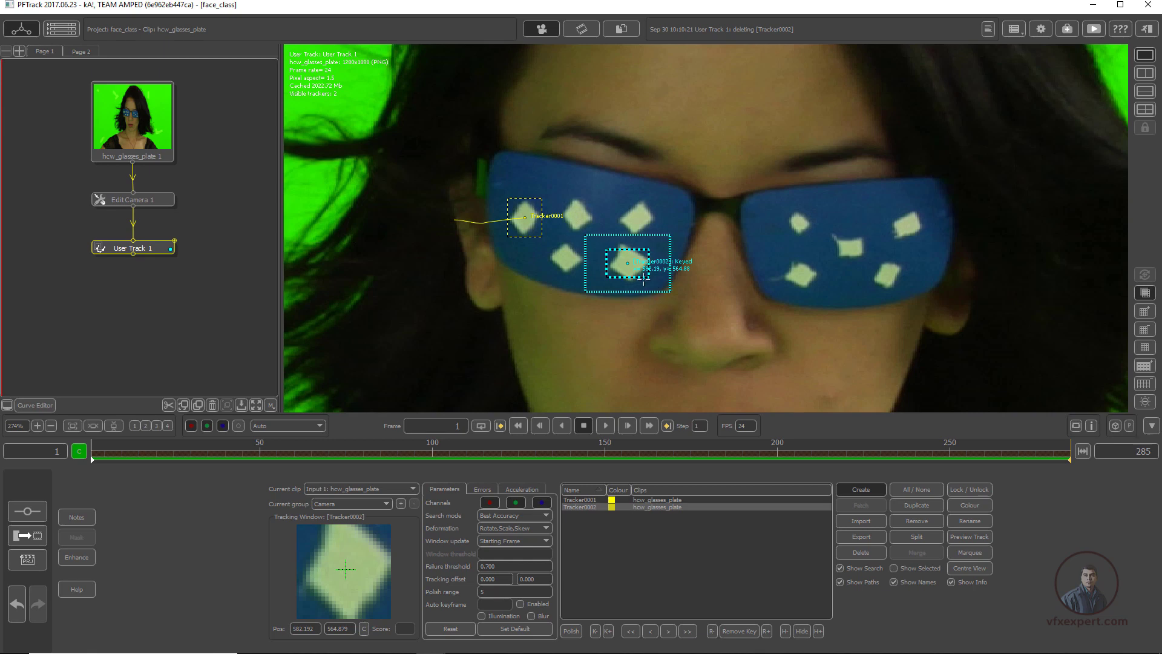
{"action": "left_click_drag", "start_coordinate": [648, 277], "coordinate": [657, 290]}
{"action": "left_click_drag", "start_coordinate": [606, 246], "coordinate": [609, 243]}
{"action": "left_click_drag", "start_coordinate": [657, 289], "coordinate": [661, 293]}
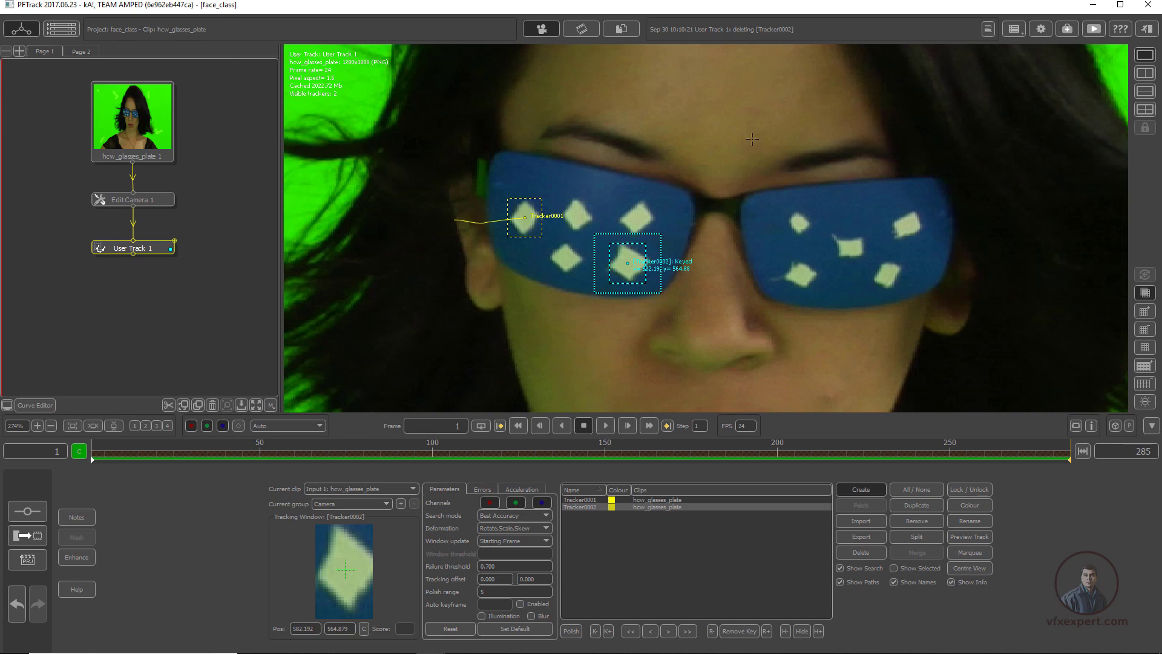
Track the centred marker forwards to frame 285, widening the tracker window at frame 282, and go back to frame 3.
{"action": "left_click", "coordinate": [970, 567]}
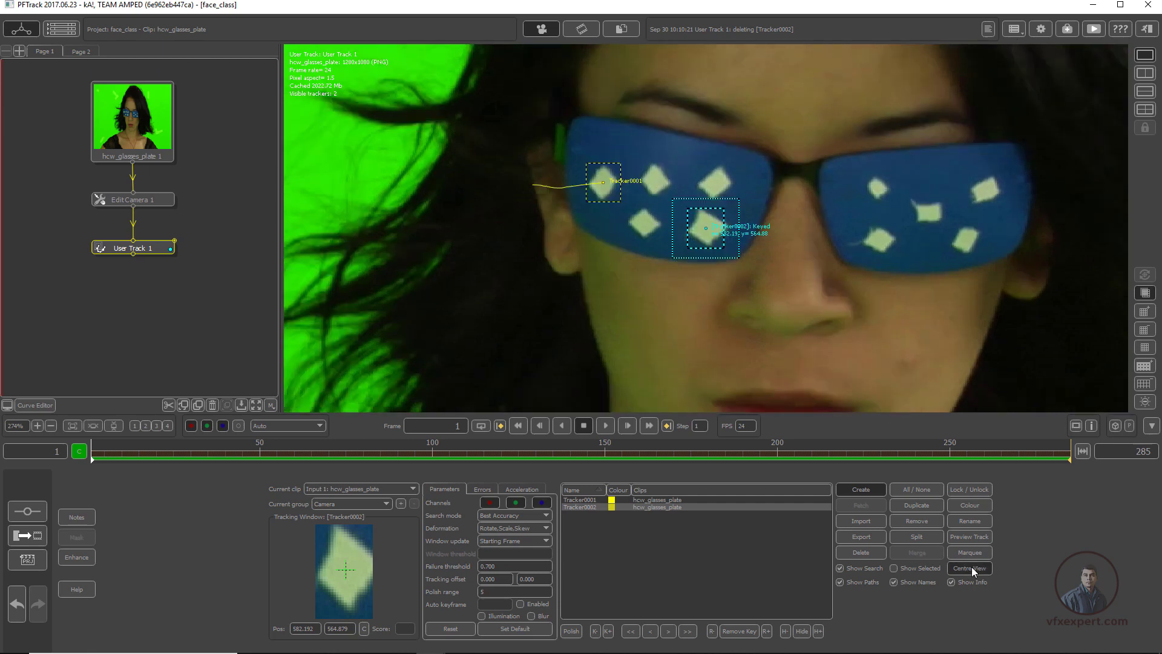
{"action": "left_click", "coordinate": [688, 631]}
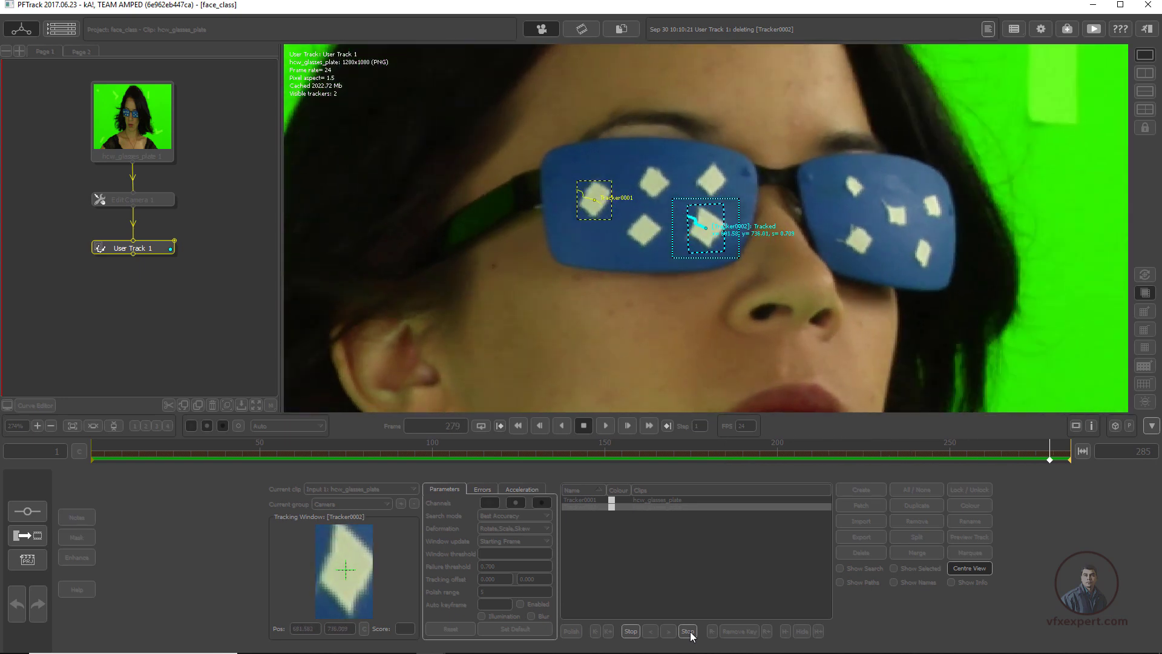
{"action": "left_click", "coordinate": [688, 631]}
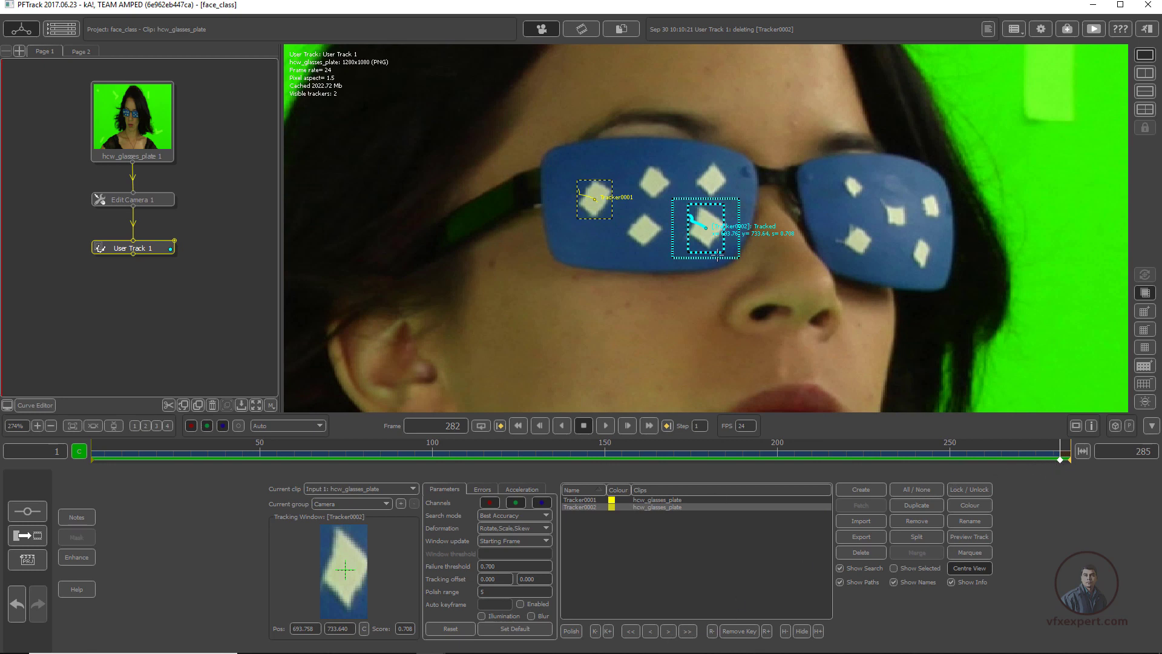
{"action": "left_click_drag", "start_coordinate": [720, 255], "coordinate": [723, 252]}
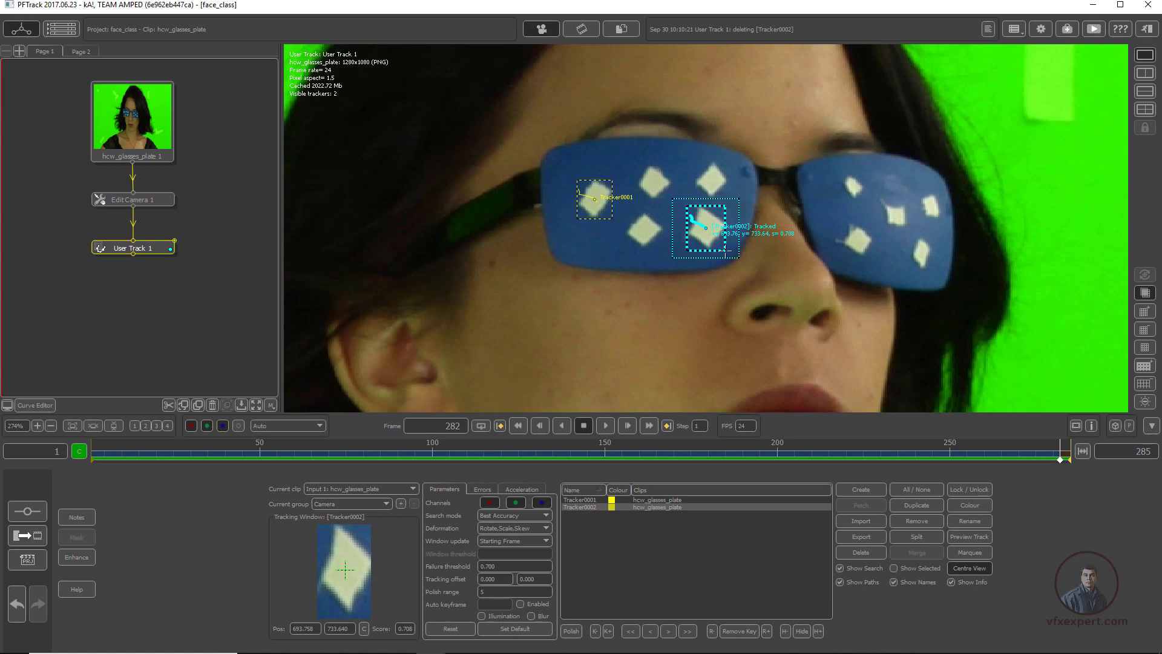
{"action": "left_click", "coordinate": [688, 631]}
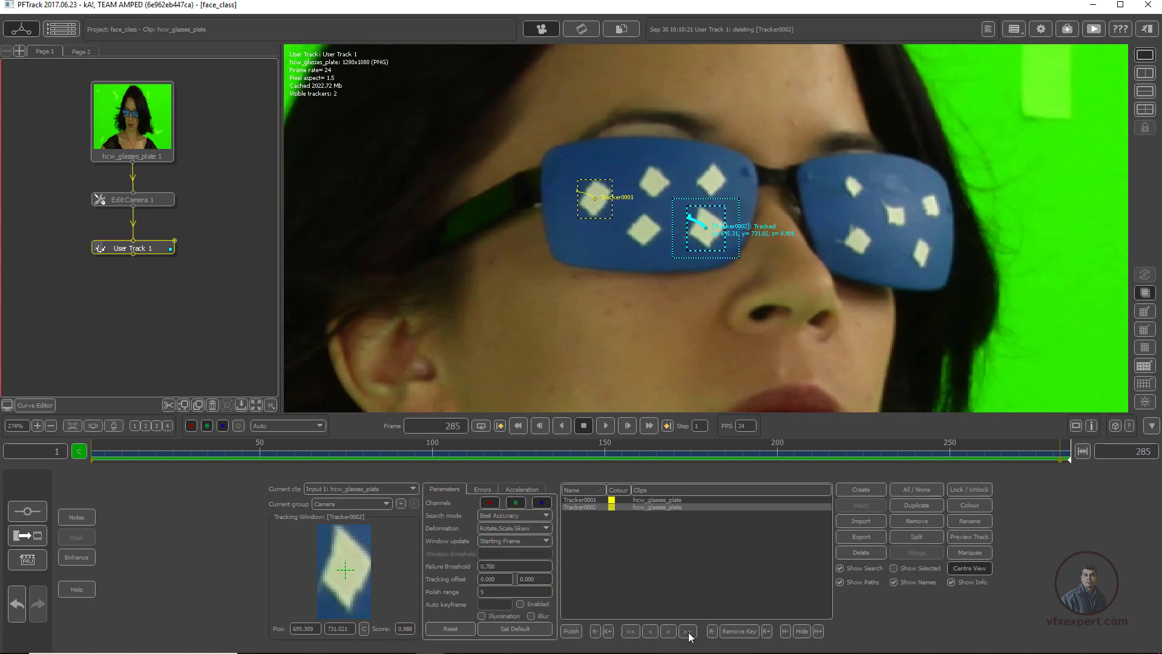
{"action": "left_click_drag", "start_coordinate": [1020, 455], "coordinate": [97, 383]}
Bring the separate, already prepared User Track node over beside the hcw_glasses_plate node chain.
{"action": "scroll", "coordinate": [699, 307], "scroll_direction": "down", "scroll_amount": 3}
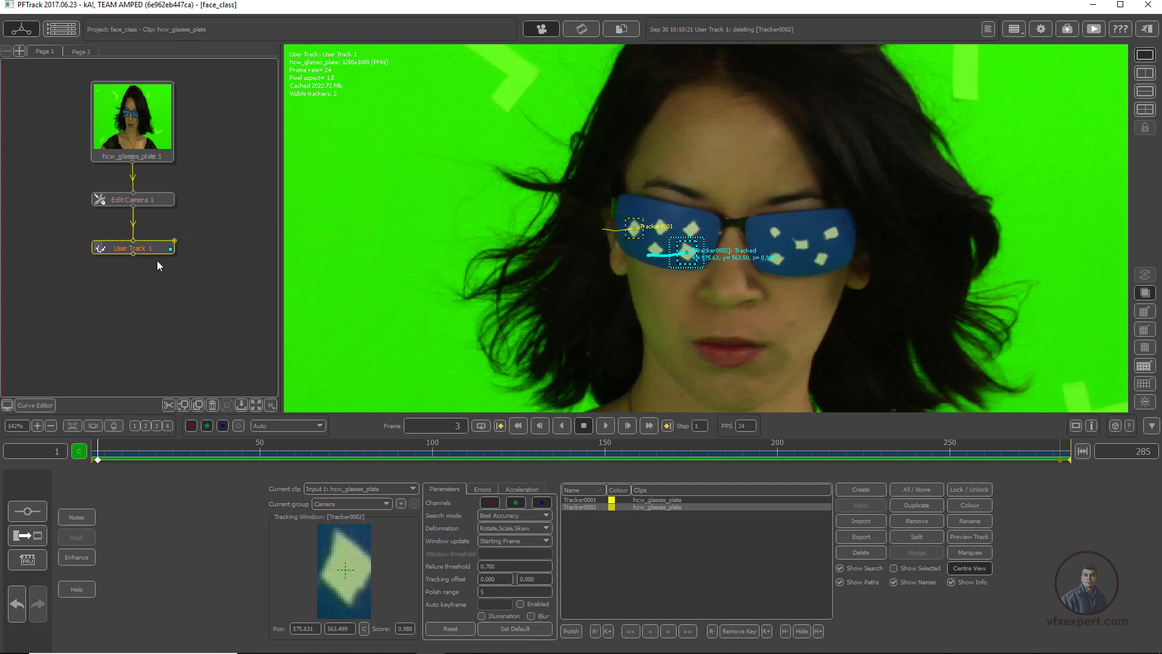
{"action": "scroll", "coordinate": [199, 272], "scroll_direction": "down", "scroll_amount": 1}
{"action": "middle_click_drag", "start_coordinate": [152, 295], "coordinate": [224, 312]}
{"action": "scroll", "coordinate": [113, 298], "scroll_direction": "down", "scroll_amount": 5}
{"action": "middle_click_drag", "start_coordinate": [120, 286], "coordinate": [175, 292]}
{"action": "left_click_drag", "start_coordinate": [26, 256], "coordinate": [154, 249]}
{"action": "scroll", "coordinate": [175, 269], "scroll_direction": "up", "scroll_amount": 1}
{"action": "middle_click_drag", "start_coordinate": [188, 289], "coordinate": [78, 291]}
{"action": "left_click_drag", "start_coordinate": [37, 248], "coordinate": [227, 239]}
{"action": "scroll", "coordinate": [179, 334], "scroll_direction": "up", "scroll_amount": 1}
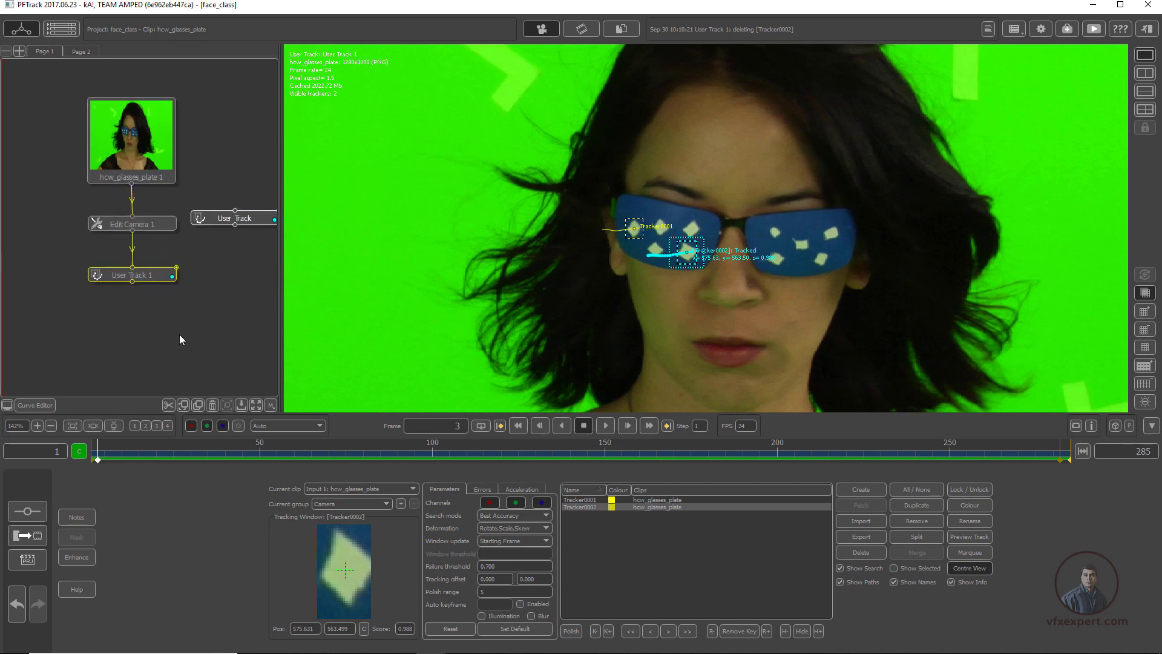
{"action": "middle_click_drag", "start_coordinate": [180, 334], "coordinate": [131, 331]}
Place User Track beside User Track 1, link Edit Camera 1 to it and open it to show its trackers.
{"action": "left_click_drag", "start_coordinate": [186, 220], "coordinate": [199, 275]}
{"action": "left_click_drag", "start_coordinate": [101, 277], "coordinate": [86, 285]}
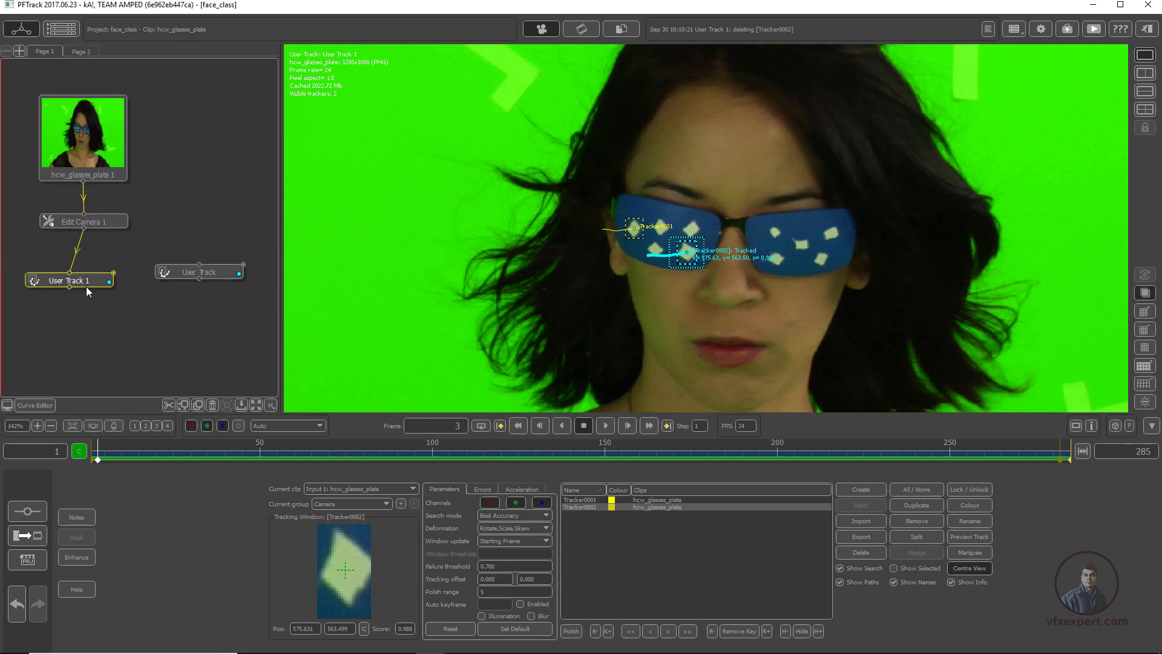
{"action": "left_click_drag", "start_coordinate": [198, 275], "coordinate": [188, 276]}
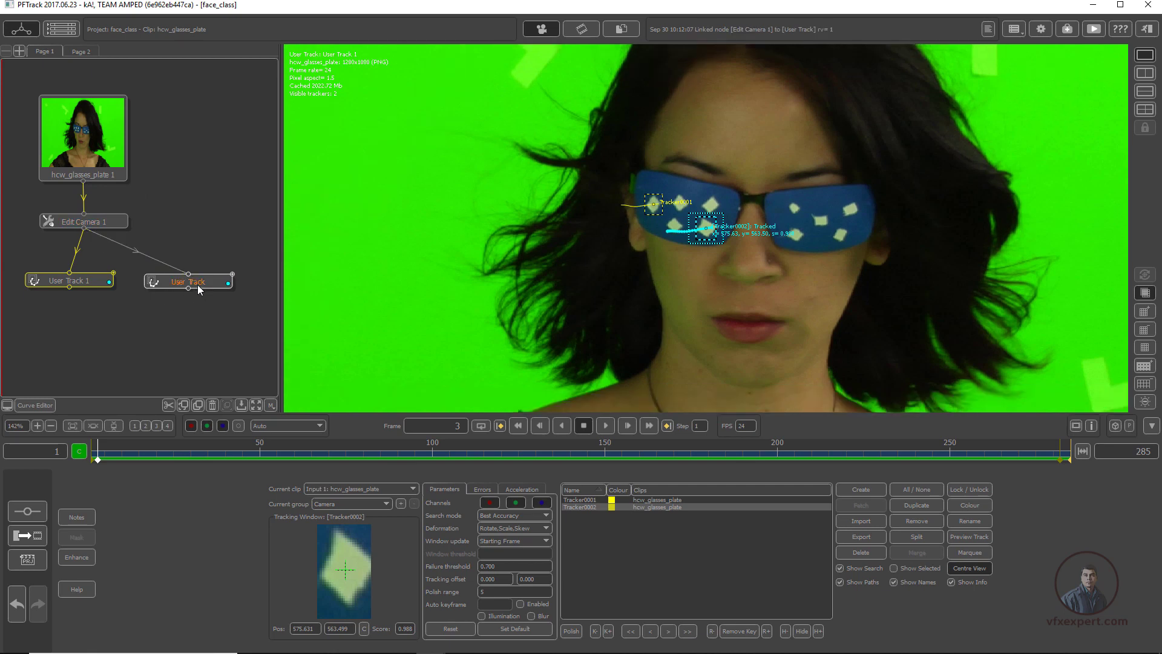
{"action": "double_click", "coordinate": [196, 285]}
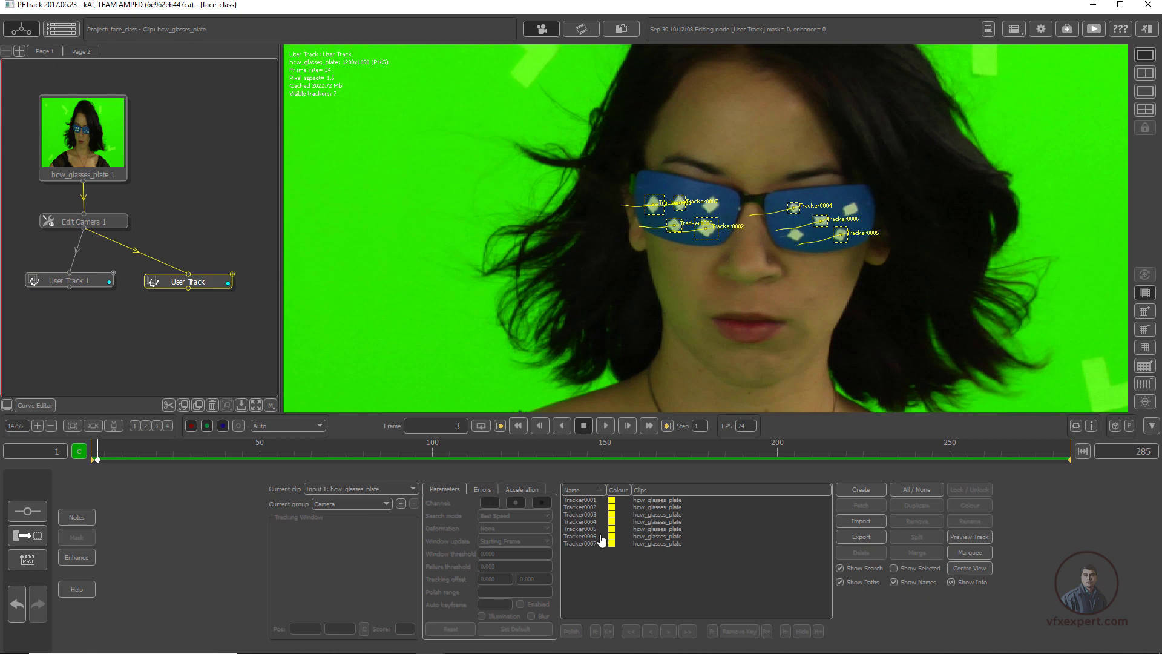
{"action": "scroll", "coordinate": [755, 291], "scroll_direction": "up", "scroll_amount": 1}
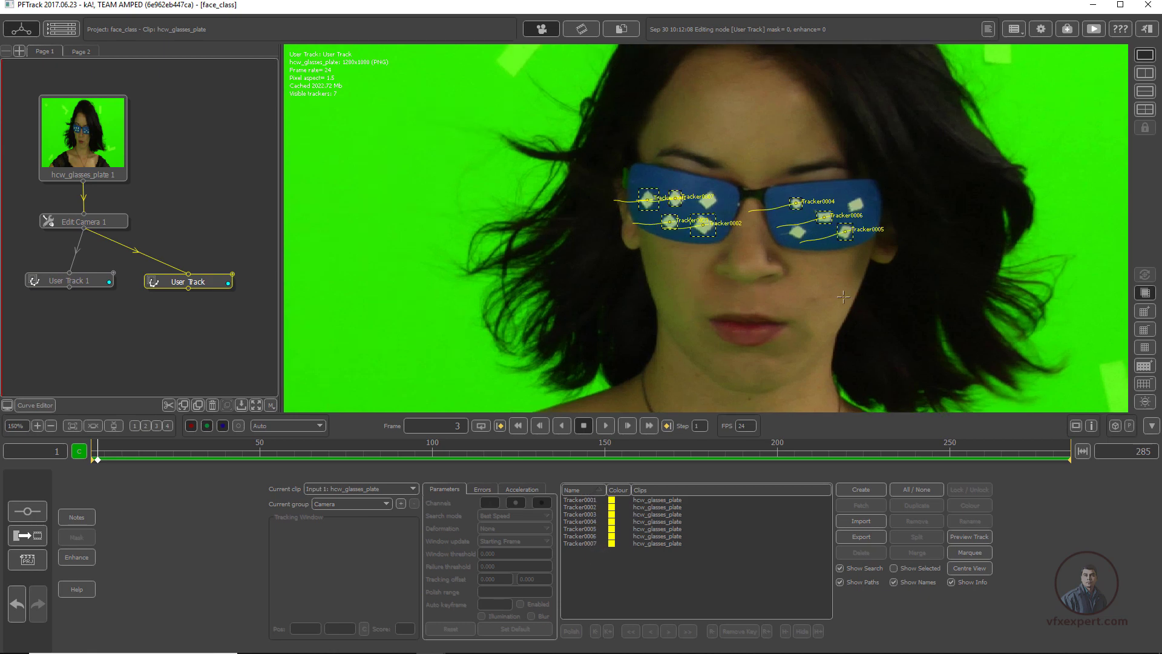
{"action": "scroll", "coordinate": [755, 289], "scroll_direction": "up", "scroll_amount": 2}
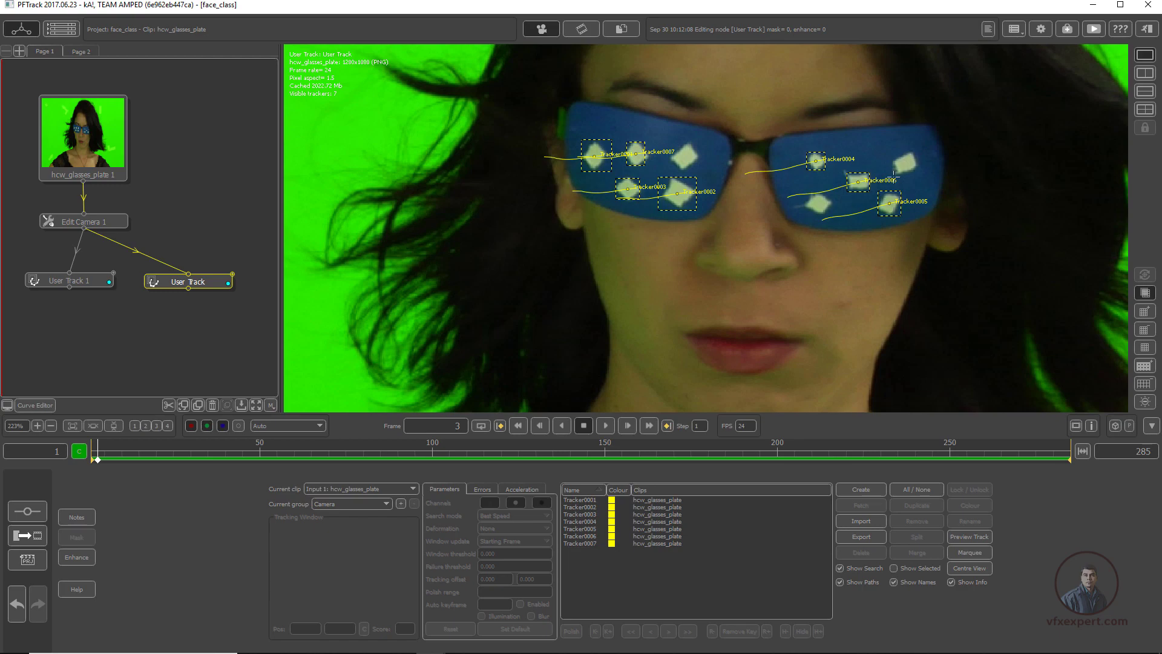
Move User Track 1 off to the side and position User Track directly below Edit Camera 1.
{"action": "left_click_drag", "start_coordinate": [90, 282], "coordinate": [65, 285]}
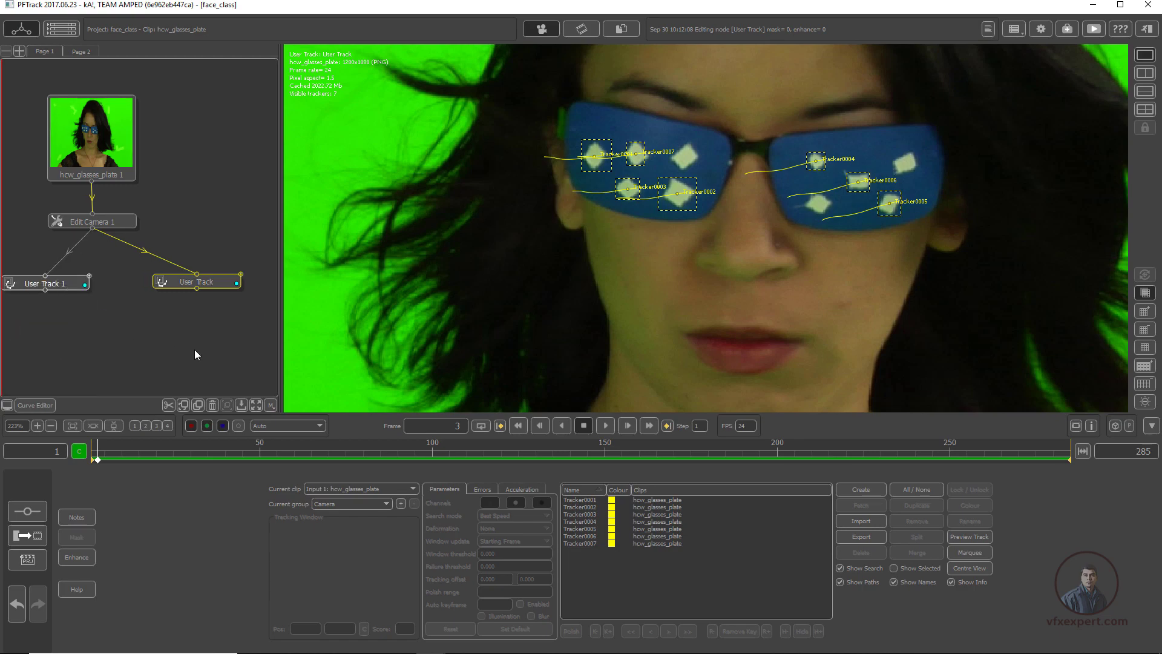
{"action": "scroll", "coordinate": [194, 350], "scroll_direction": "down", "scroll_amount": 1}
{"action": "left_click_drag", "start_coordinate": [256, 298], "coordinate": [163, 320]}
{"action": "left_click_drag", "start_coordinate": [163, 318], "coordinate": [168, 317]}
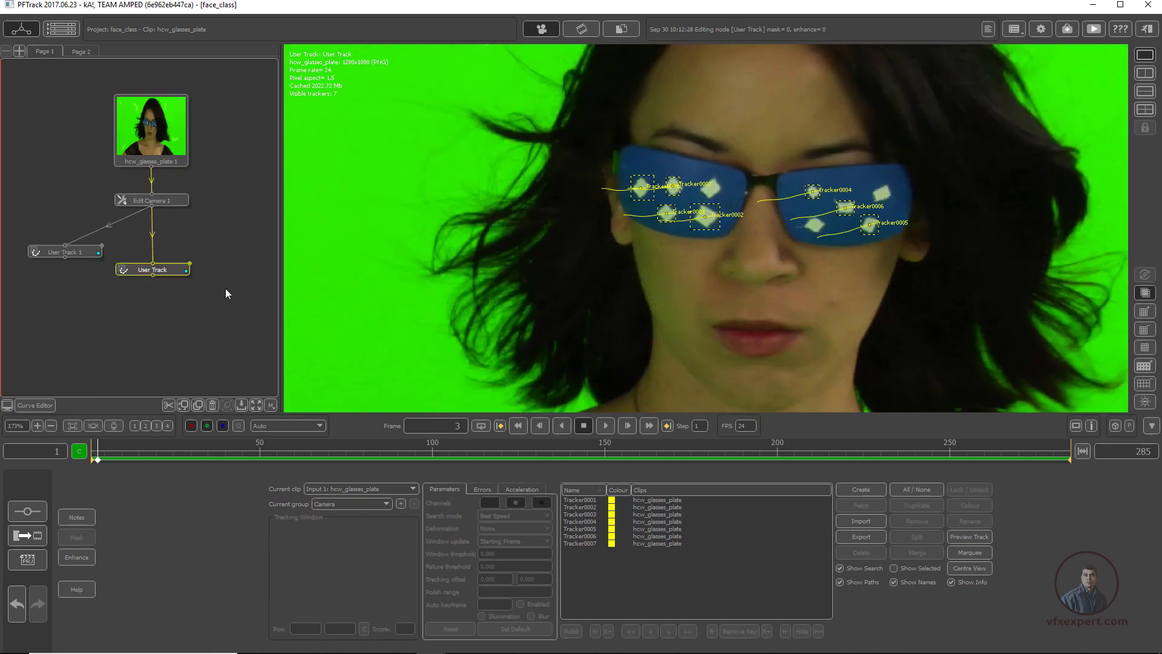
{"action": "middle_click_drag", "start_coordinate": [225, 288], "coordinate": [212, 301]}
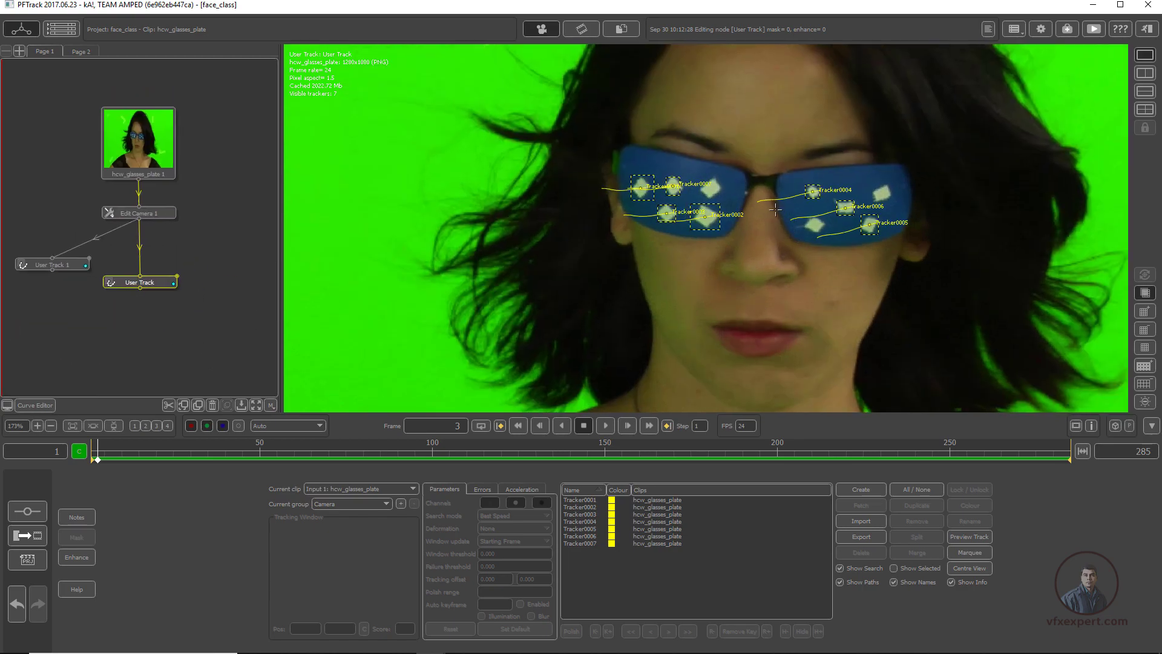
Add a Camera Solver node below User Track and solve the camera and all trackers.
{"action": "right_click", "coordinate": [160, 285]}
{"action": "mouse_move", "coordinate": [198, 302]}
{"action": "left_click", "coordinate": [275, 306]}
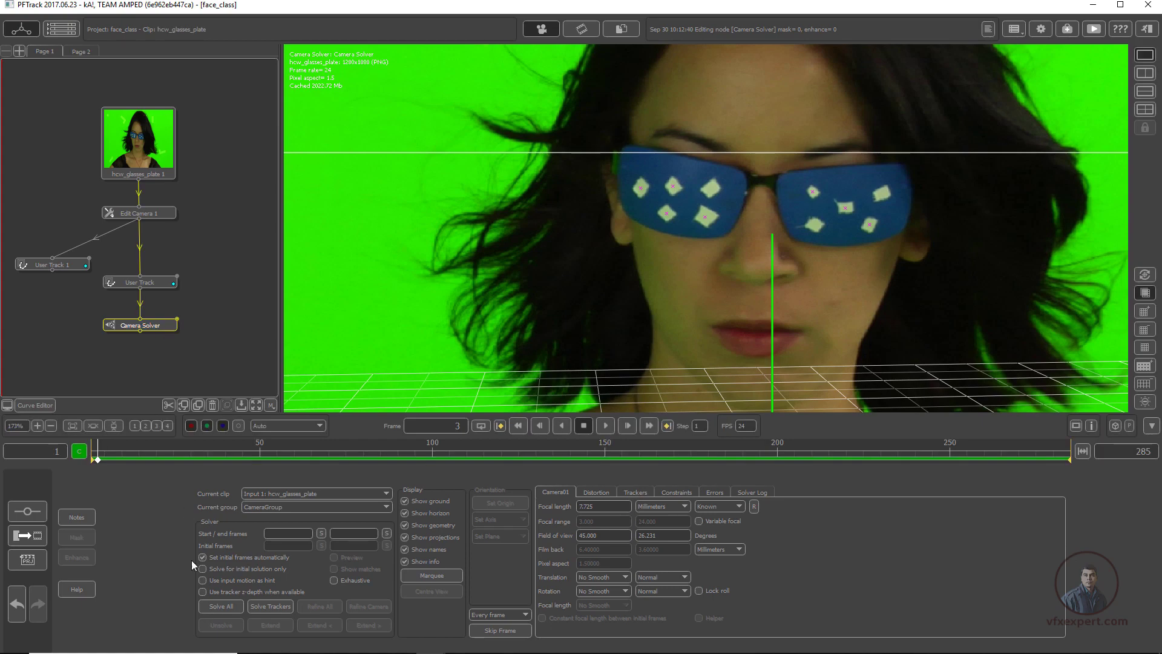
{"action": "left_click", "coordinate": [219, 606]}
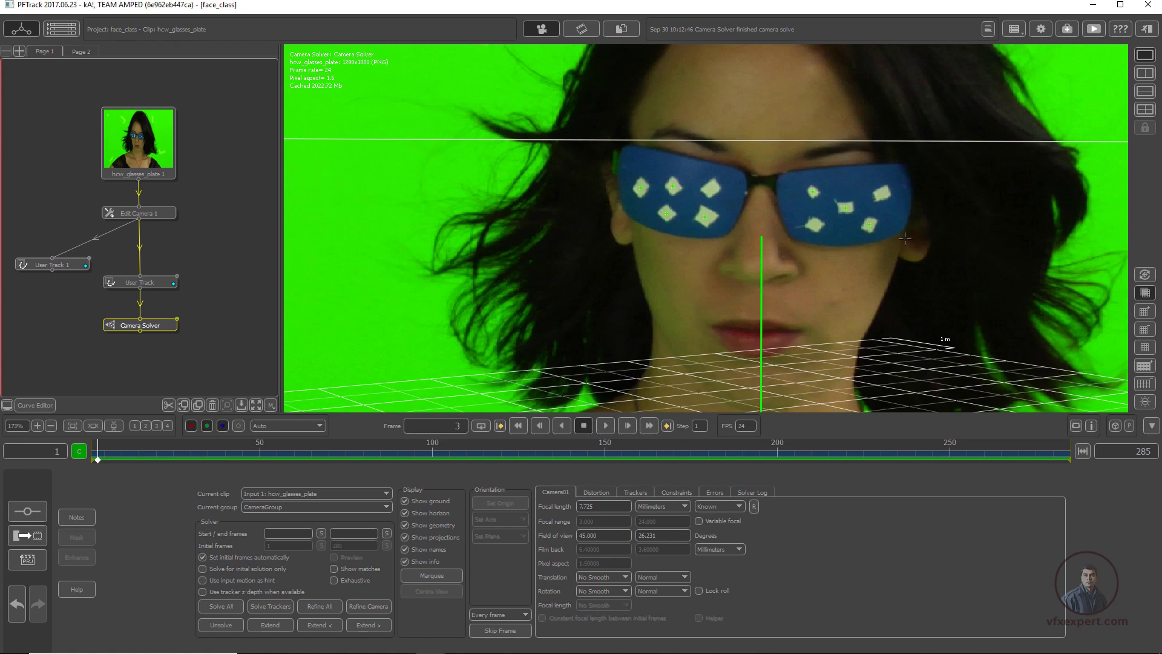
Split the display into clip and 3D views and examine the solved camera path from different angles.
{"action": "left_click", "coordinate": [1144, 73]}
{"action": "scroll", "coordinate": [915, 321], "scroll_direction": "down", "scroll_amount": 5}
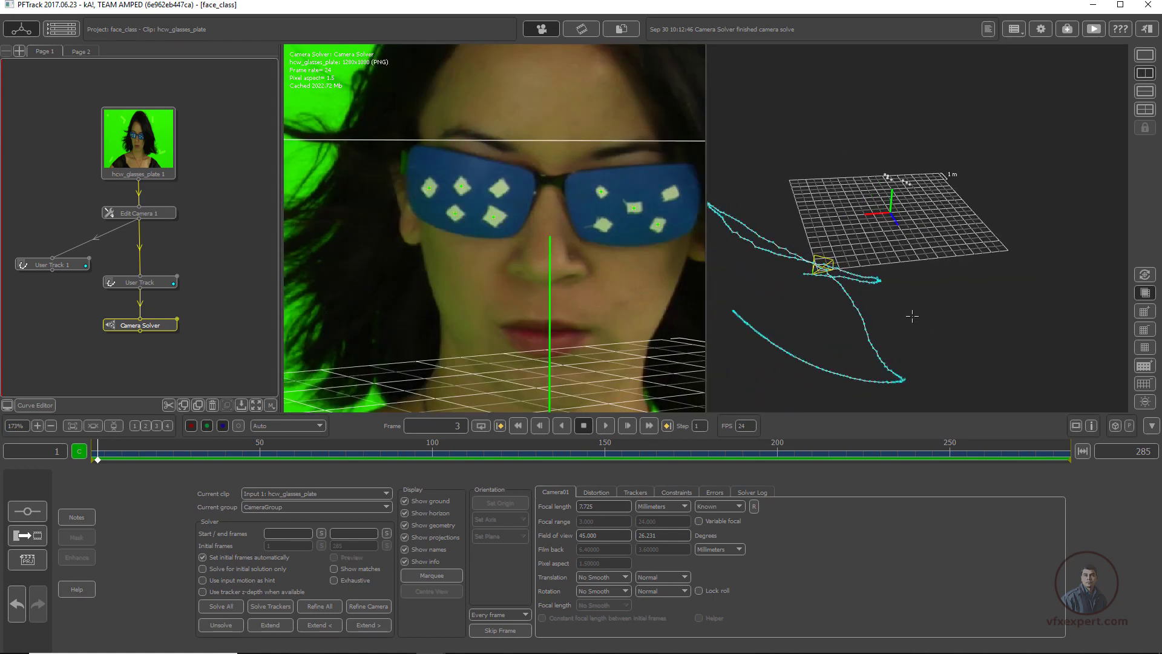
{"action": "left_click_drag", "start_coordinate": [939, 340], "coordinate": [815, 318]}
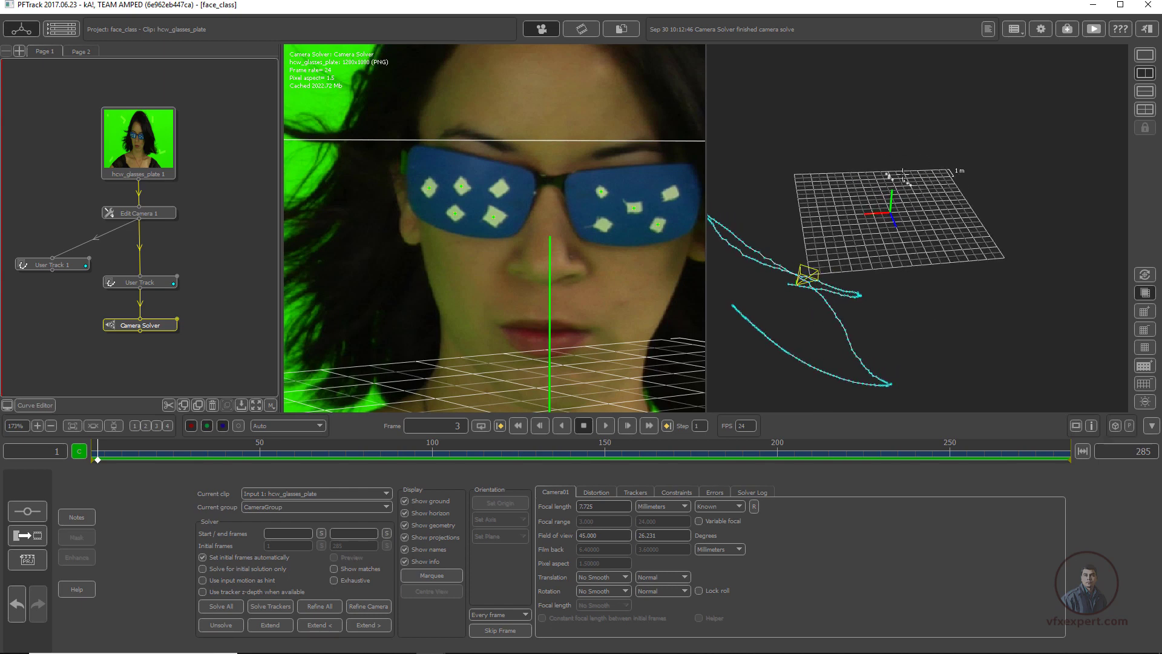
{"action": "left_click_drag", "start_coordinate": [903, 176], "coordinate": [944, 302]}
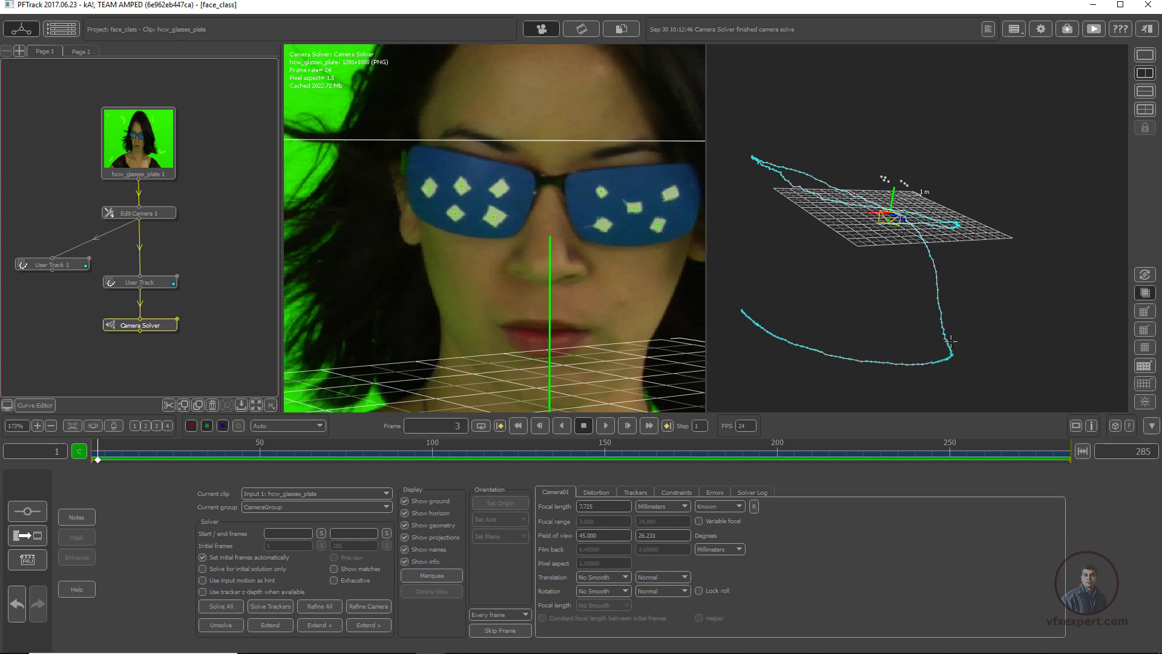
Inspect the solved camera's translation curves in the curve editor and return to the node tree.
{"action": "left_click", "coordinate": [49, 405]}
{"action": "left_click", "coordinate": [151, 62]}
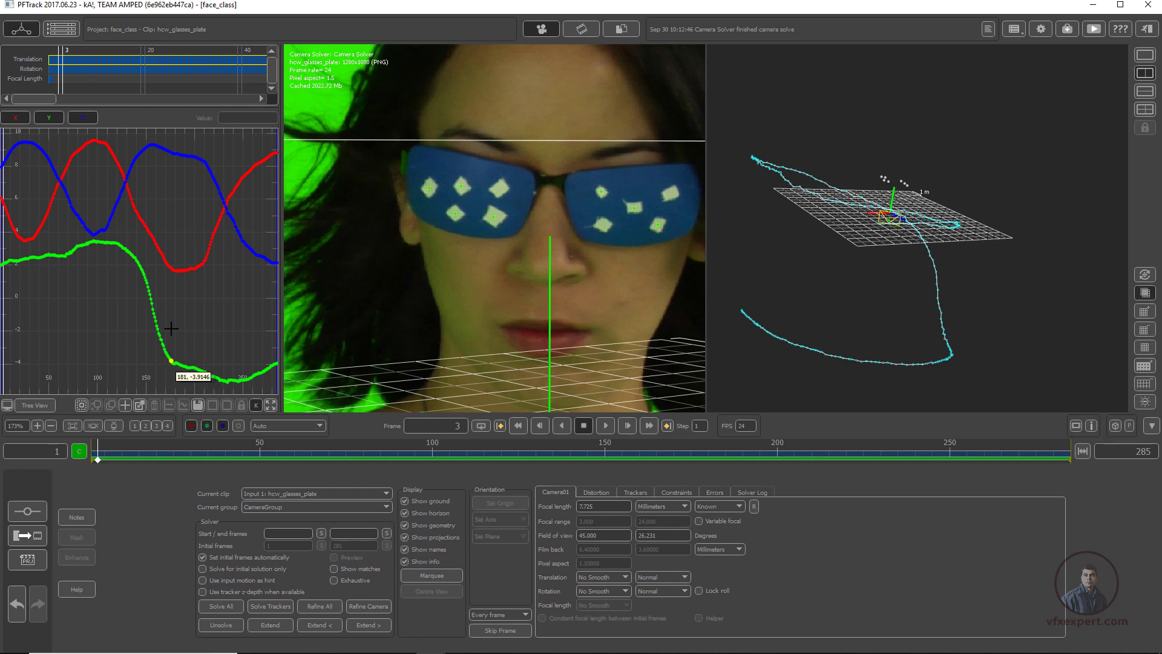
{"action": "left_click", "coordinate": [44, 405]}
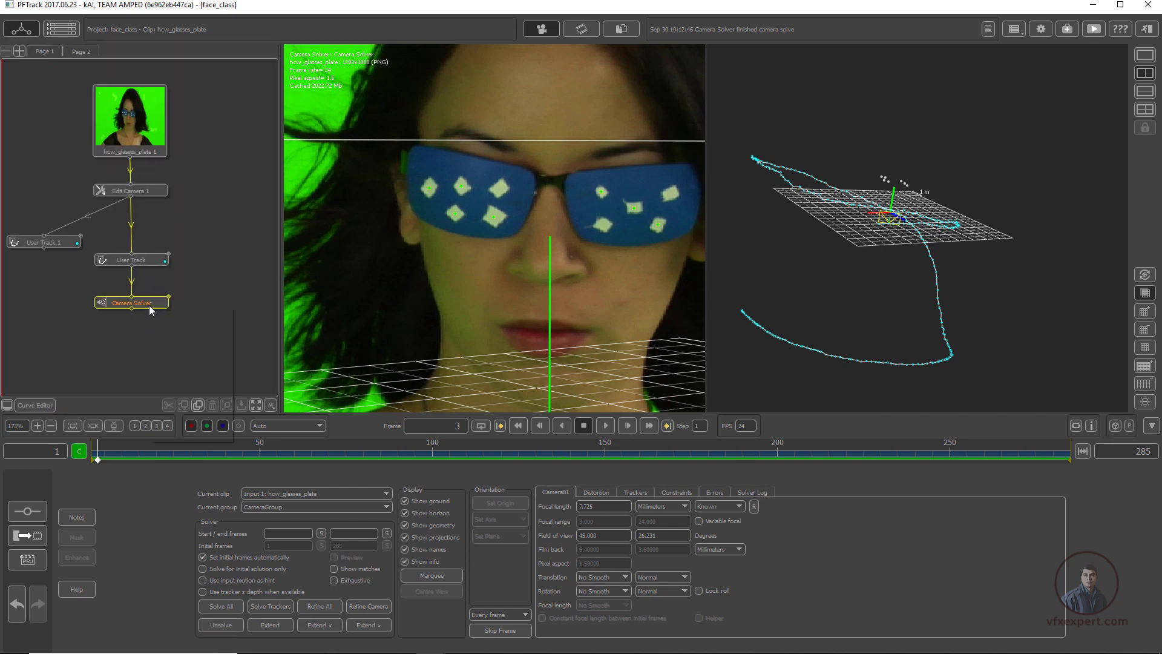
Add a second Camera Solver node below the first one and align it in the chain.
{"action": "right_click", "coordinate": [150, 306]}
{"action": "mouse_move", "coordinate": [185, 329]}
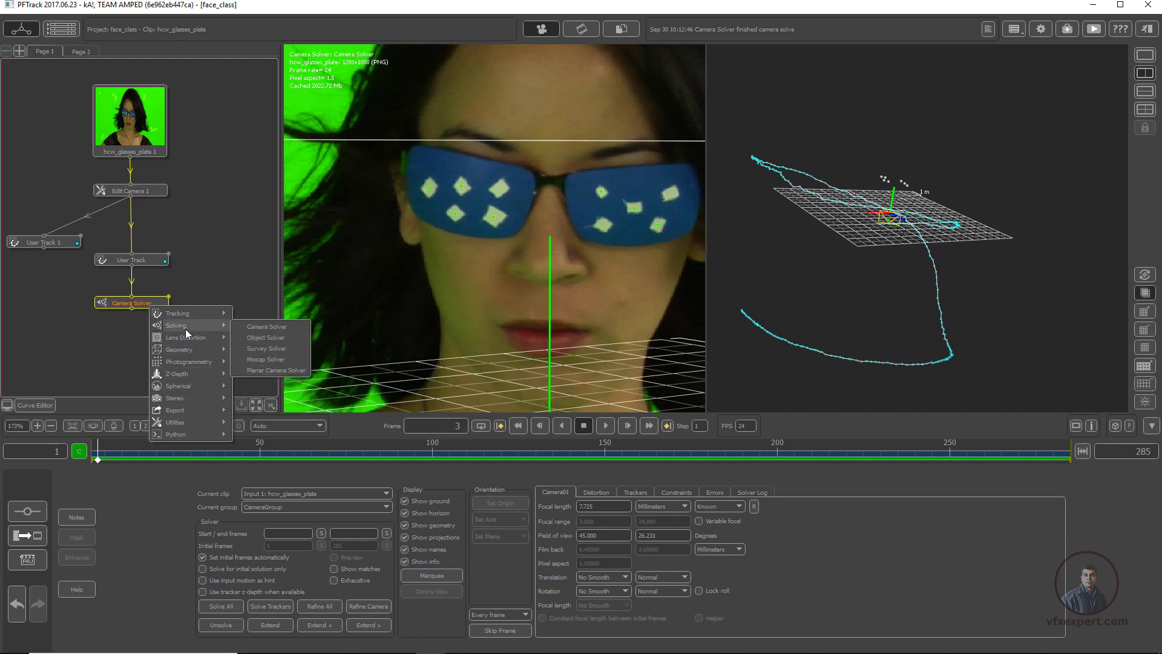
{"action": "left_click", "coordinate": [259, 327]}
{"action": "left_click_drag", "start_coordinate": [161, 230], "coordinate": [140, 337]}
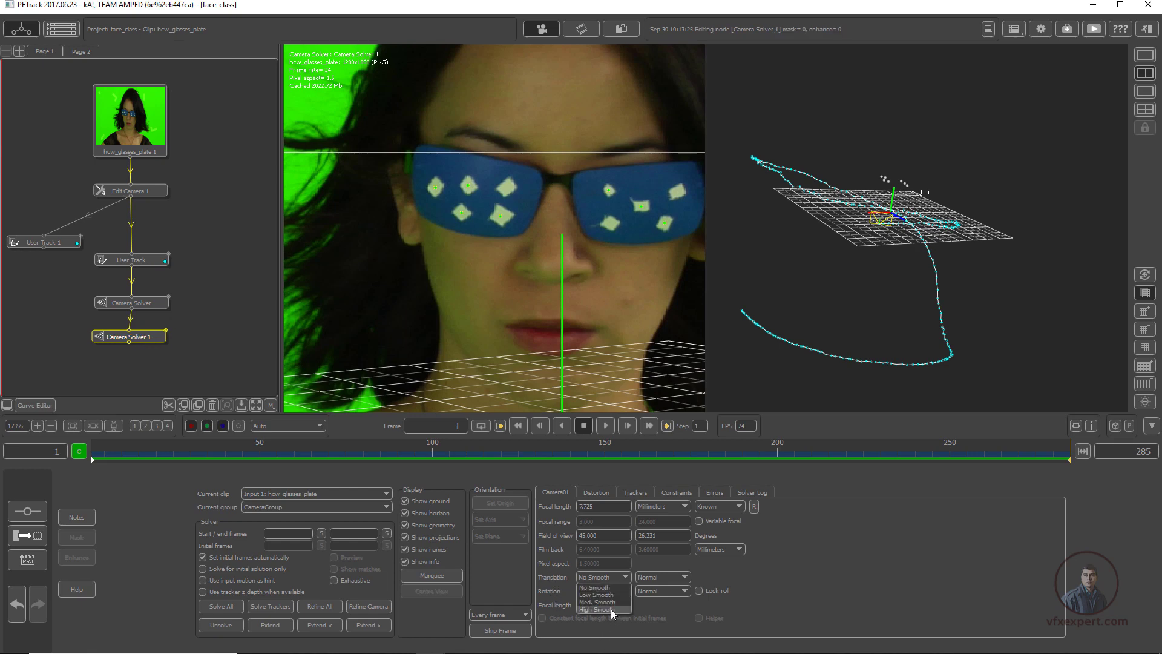
Set Translation and Rotation to High Smooth in Camera Solver 1 and run the full solve.
{"action": "left_click", "coordinate": [611, 608]}
{"action": "left_click", "coordinate": [611, 592]}
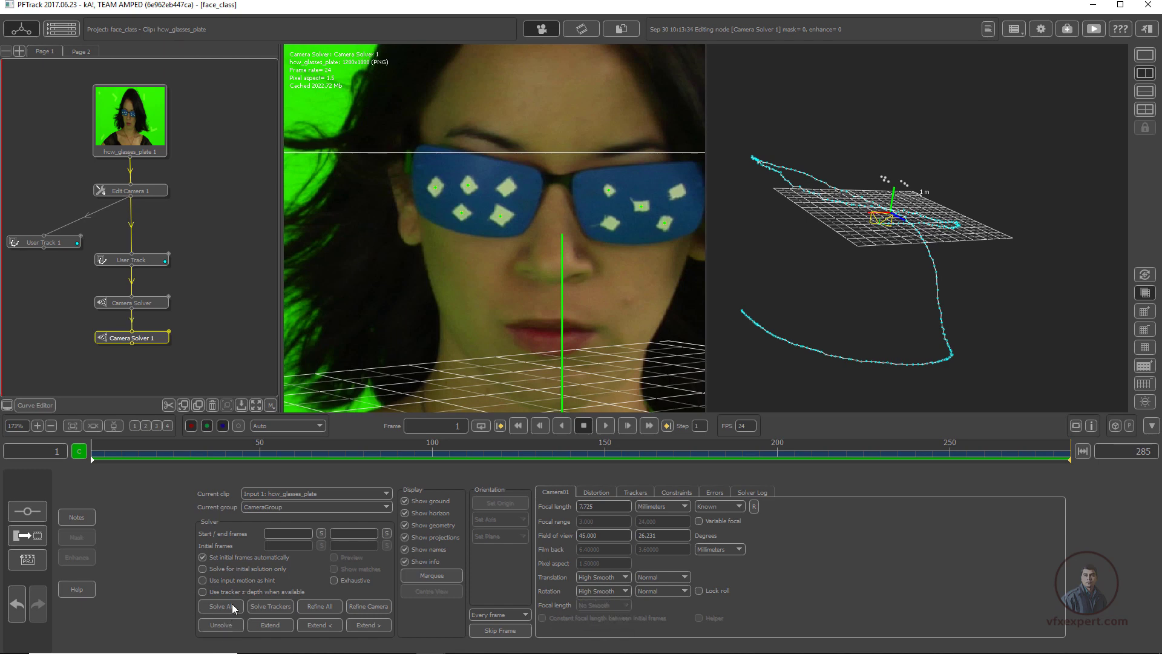
{"action": "left_click", "coordinate": [220, 606]}
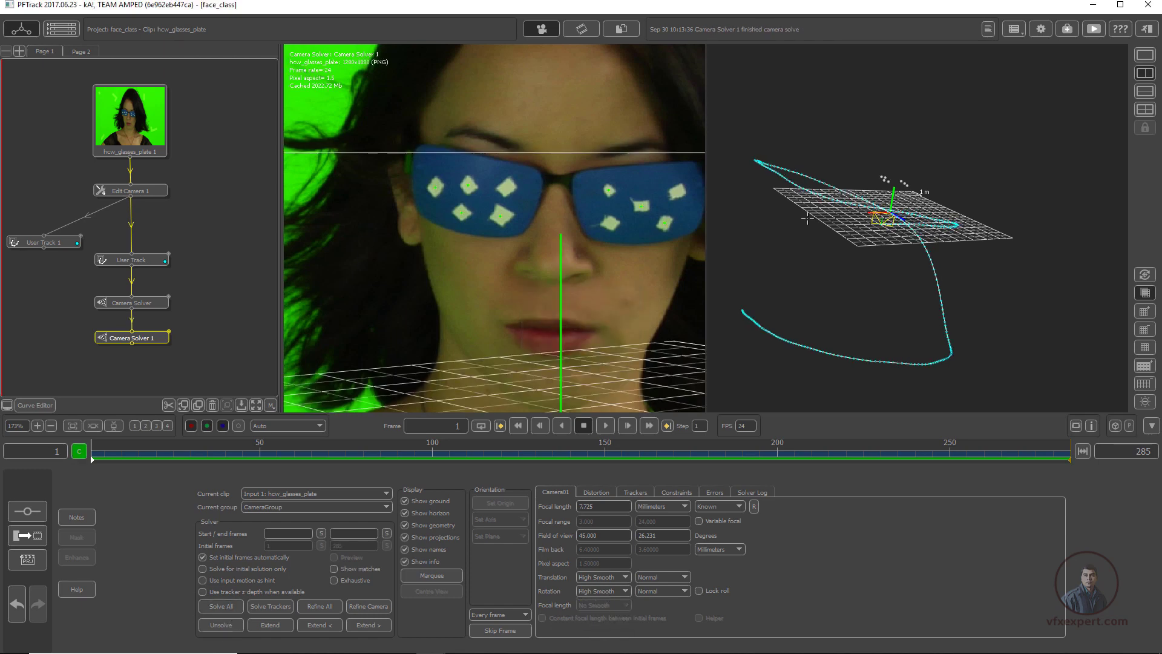
Examine the smoothed camera path, scrub to frame 119 and check the solve in a single clip view.
{"action": "scroll", "coordinate": [970, 300], "scroll_direction": "down", "scroll_amount": 3}
{"action": "left_click_drag", "start_coordinate": [969, 300], "coordinate": [925, 295]}
{"action": "left_click_drag", "start_coordinate": [697, 459], "coordinate": [497, 458]}
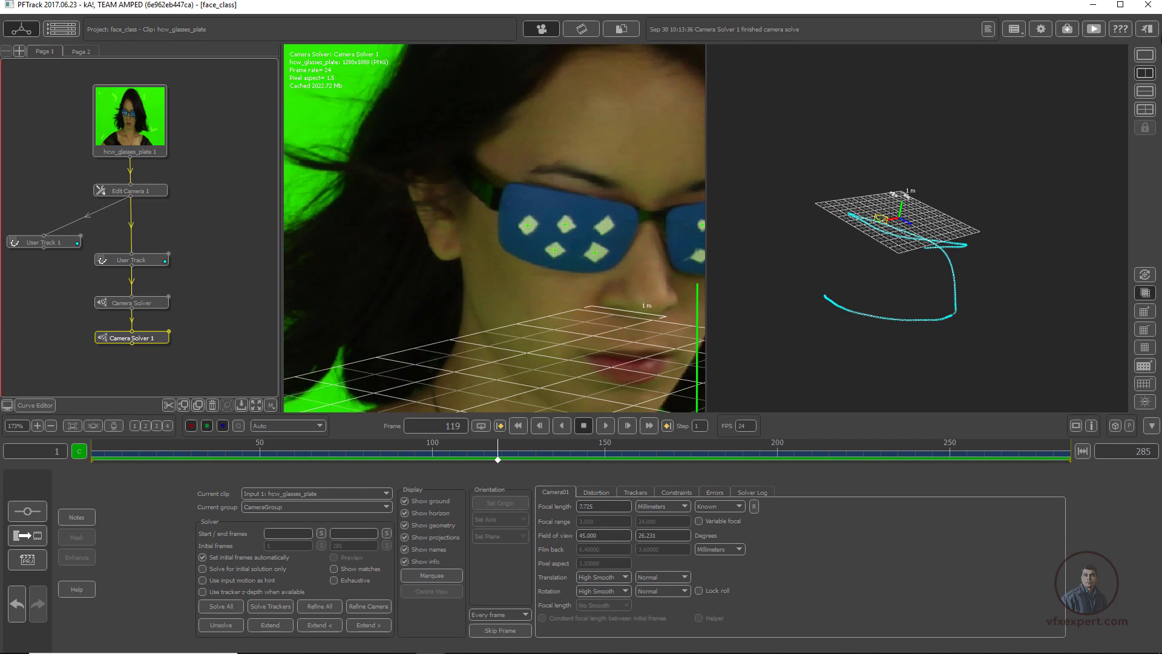
{"action": "left_click", "coordinate": [1143, 56]}
{"action": "scroll", "coordinate": [890, 322], "scroll_direction": "down", "scroll_amount": 5}
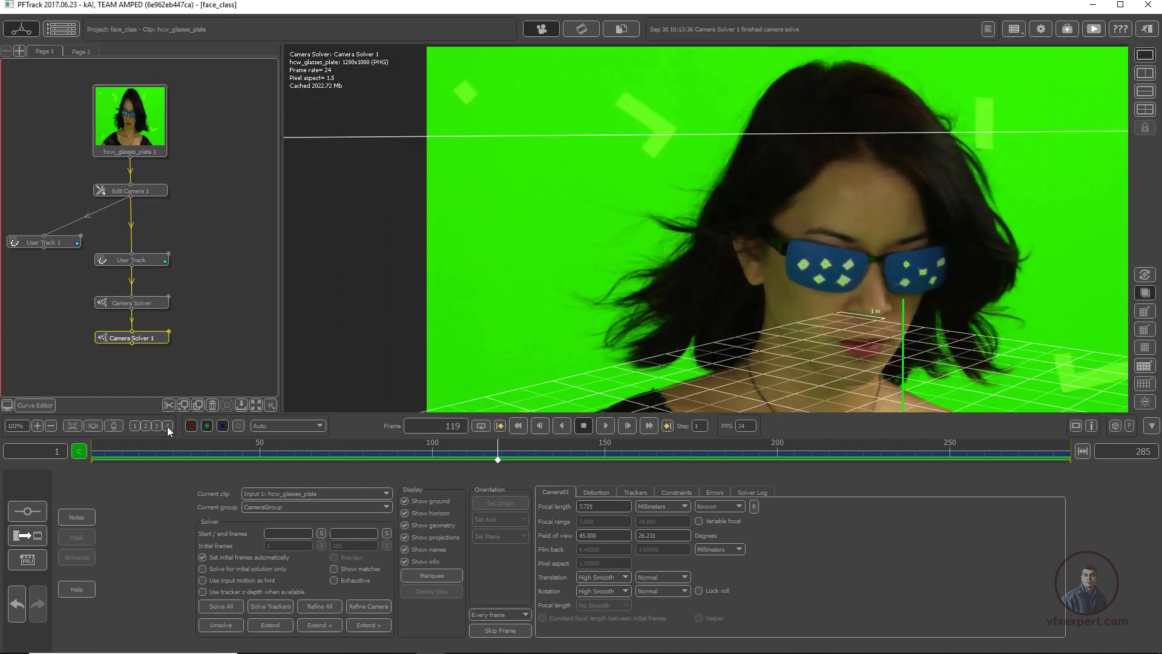
Check the smoothed solve over the full clip and beside its 3D camera path, scrubbing back to frame 75.
{"action": "left_click", "coordinate": [114, 426]}
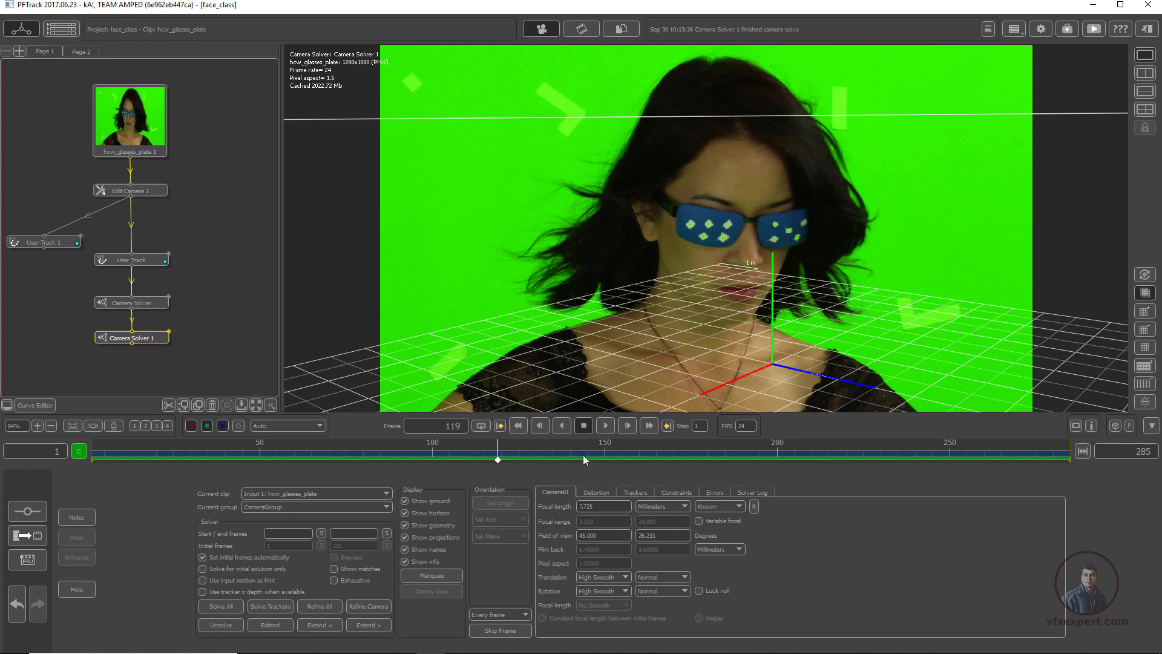
{"action": "mouse_move", "coordinate": [583, 455]}
{"action": "left_mouse_down"}
{"action": "mouse_move", "coordinate": [176, 455]}
{"action": "mouse_move", "coordinate": [643, 463]}
{"action": "mouse_move", "coordinate": [577, 462]}
{"action": "left_mouse_up"}
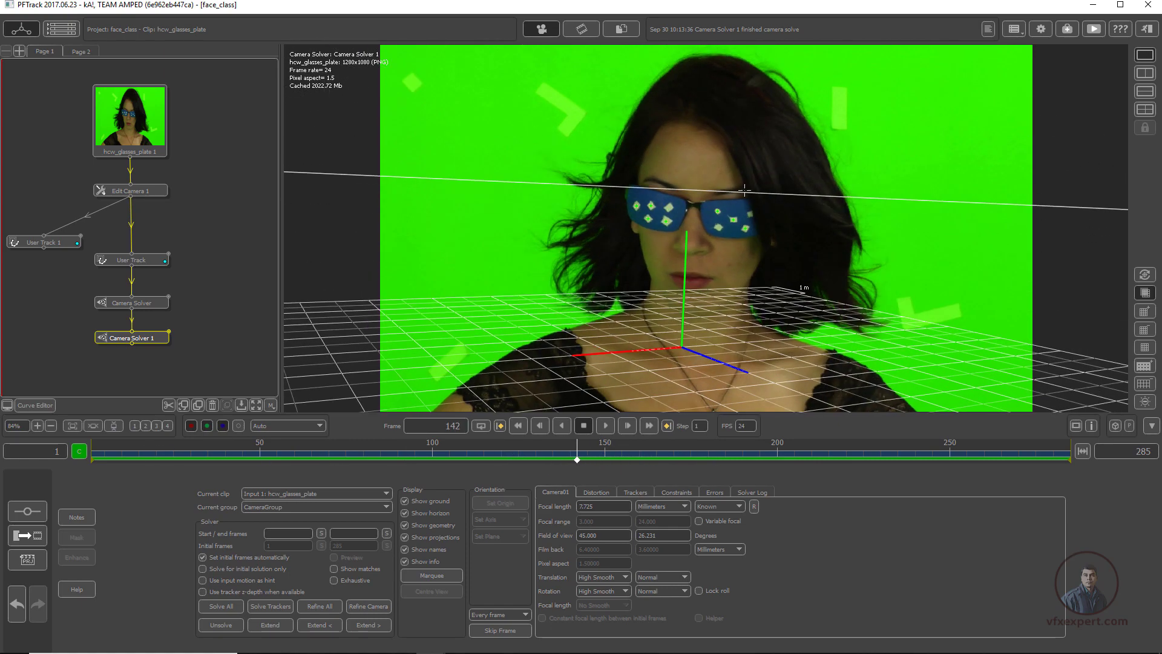
{"action": "left_click", "coordinate": [1146, 73]}
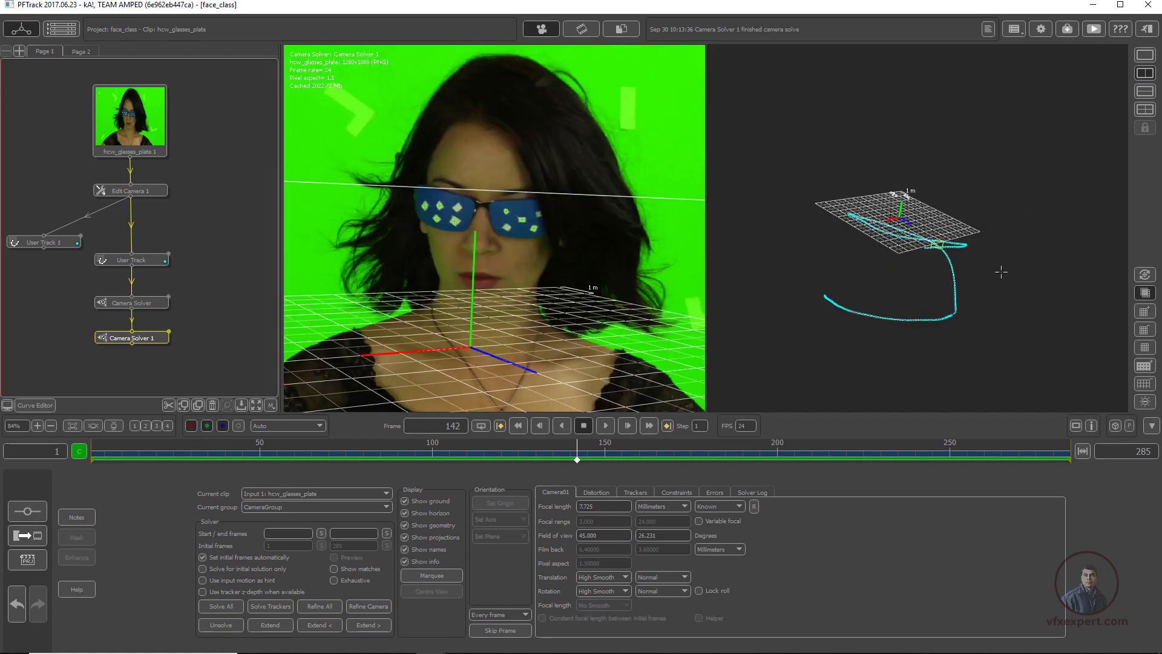
{"action": "left_click_drag", "start_coordinate": [563, 460], "coordinate": [346, 460]}
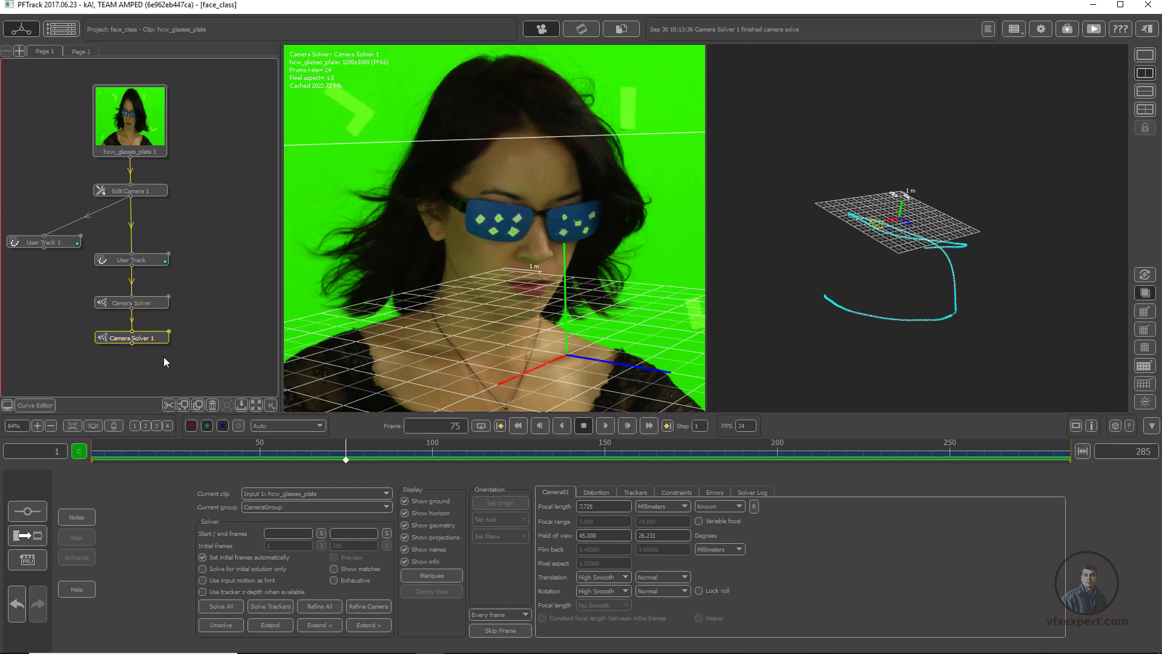
Add a Make Object utility node below Camera Solver 1 in the node tree.
{"action": "right_click_drag", "start_coordinate": [193, 283], "coordinate": [175, 282]}
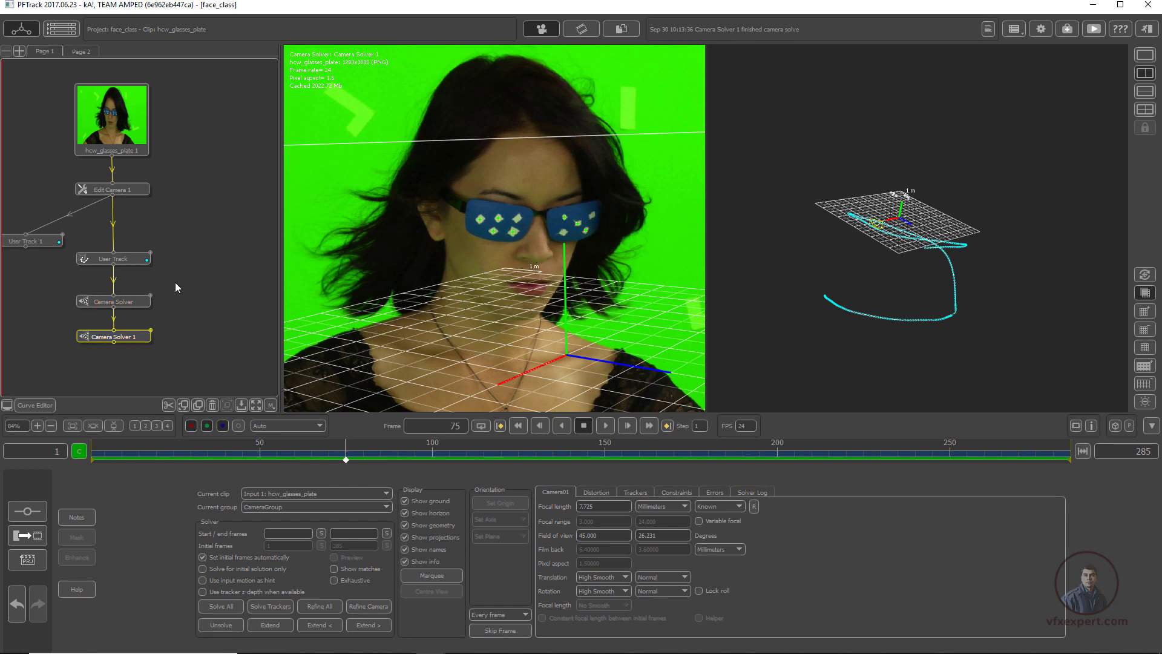
{"action": "right_click", "coordinate": [130, 336]}
{"action": "mouse_move", "coordinate": [165, 440]}
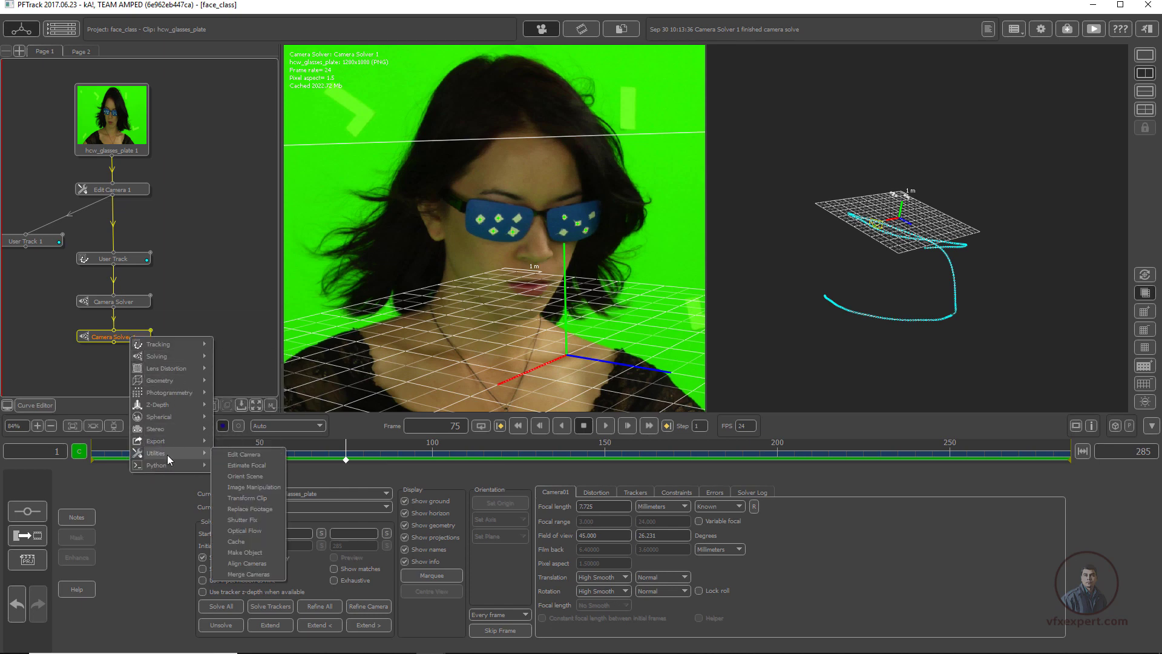
{"action": "left_click", "coordinate": [254, 552]}
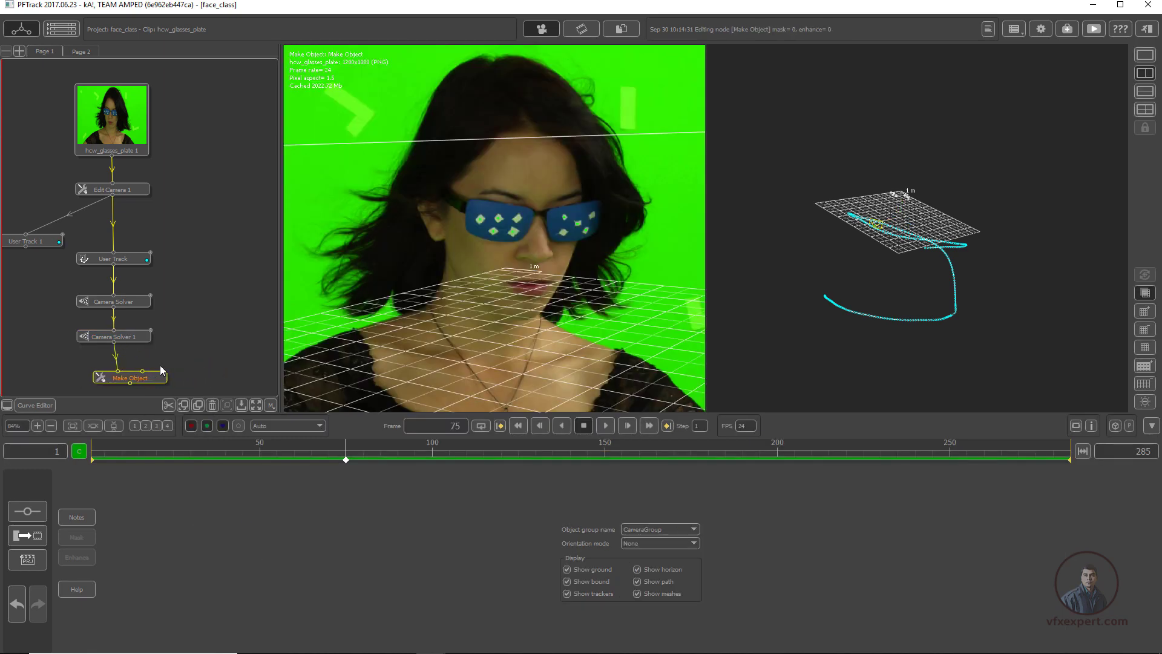
{"action": "middle_click_drag", "start_coordinate": [200, 339], "coordinate": [207, 298]}
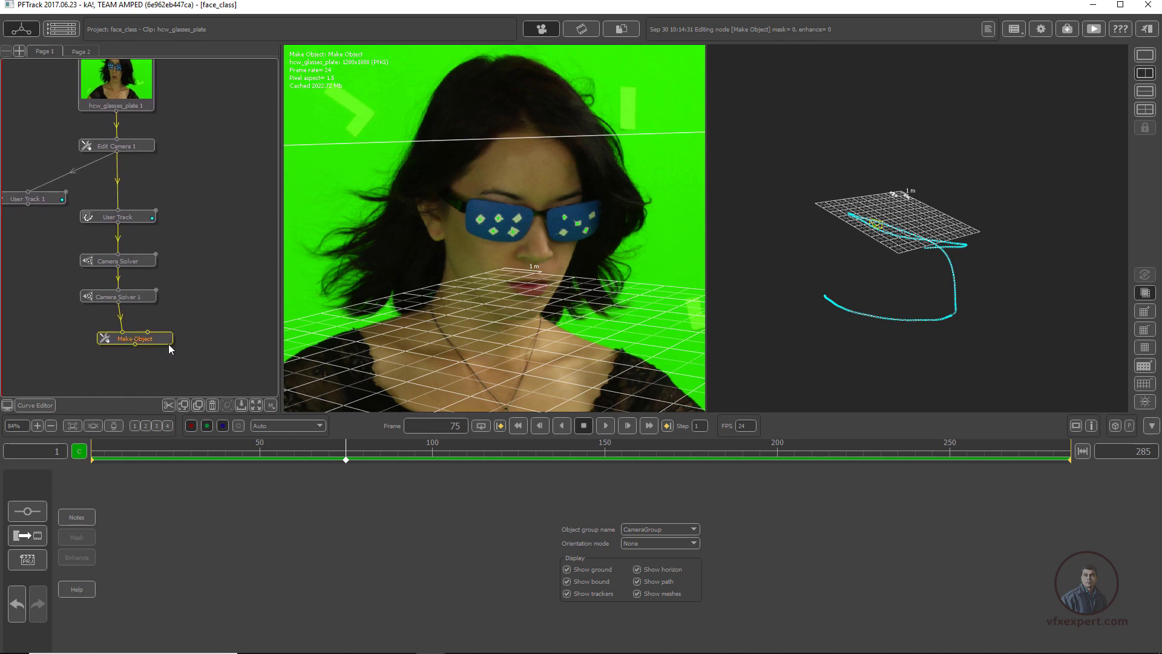
Unlink Make Object from Camera Solver 1 and rearrange the User Track and solver chain beside it.
{"action": "left_click_drag", "start_coordinate": [124, 341], "coordinate": [126, 349]}
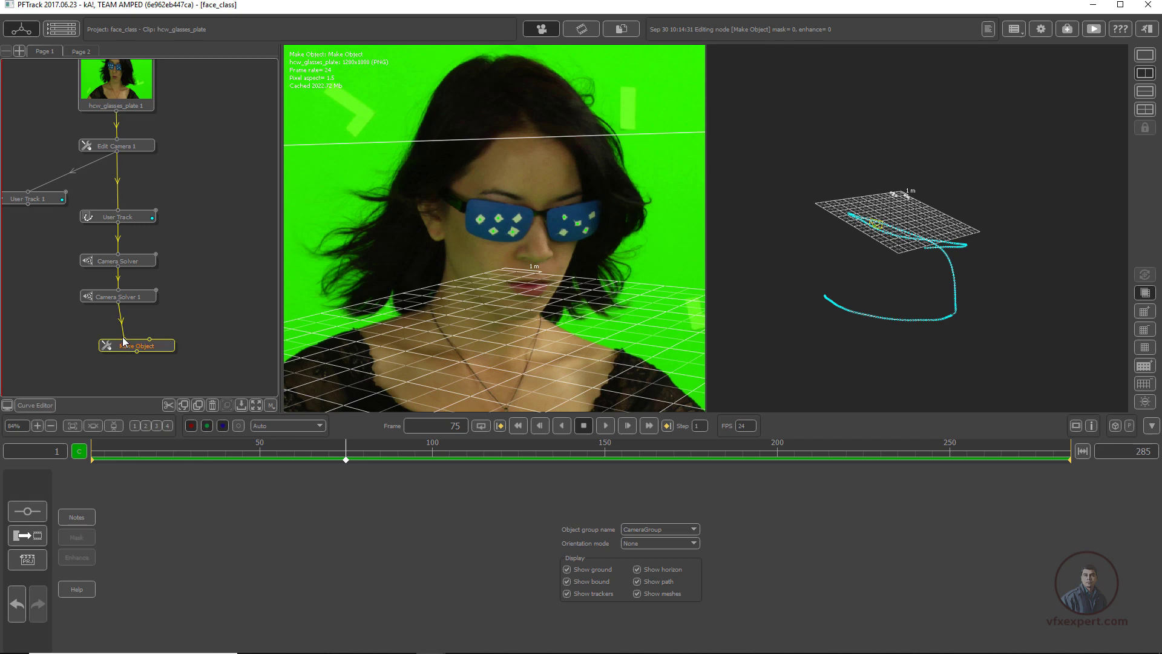
{"action": "left_click_drag", "start_coordinate": [123, 341], "coordinate": [147, 347]}
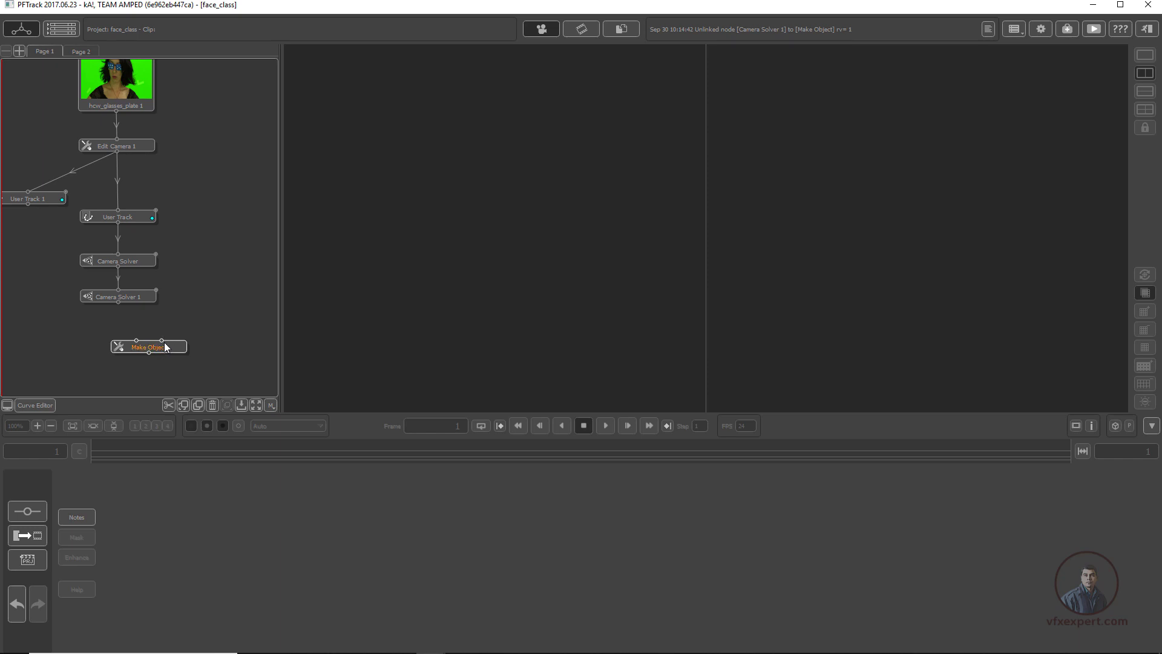
{"action": "left_click_drag", "start_coordinate": [191, 179], "coordinate": [180, 293]}
{"action": "left_click_drag", "start_coordinate": [153, 348], "coordinate": [118, 332]}
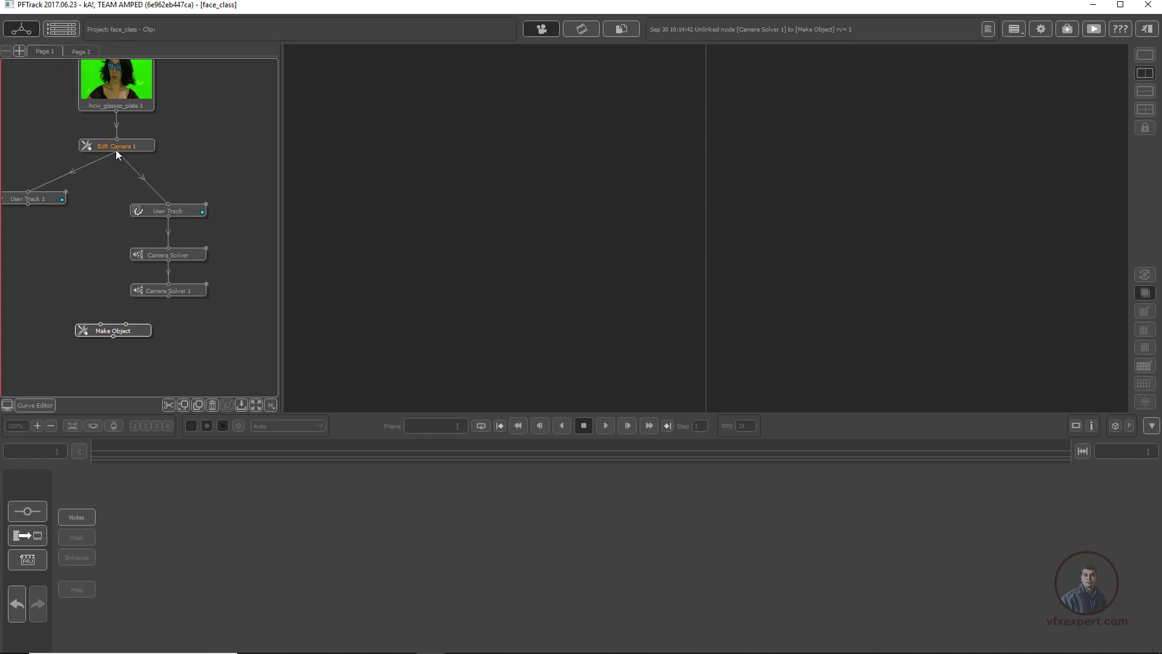
Link Edit Camera 1 to Make Object's first input and Camera Solver 1 to its second, and open Make Object for editing.
{"action": "left_click_drag", "start_coordinate": [113, 181], "coordinate": [101, 319]}
{"action": "left_click_drag", "start_coordinate": [101, 329], "coordinate": [100, 325]}
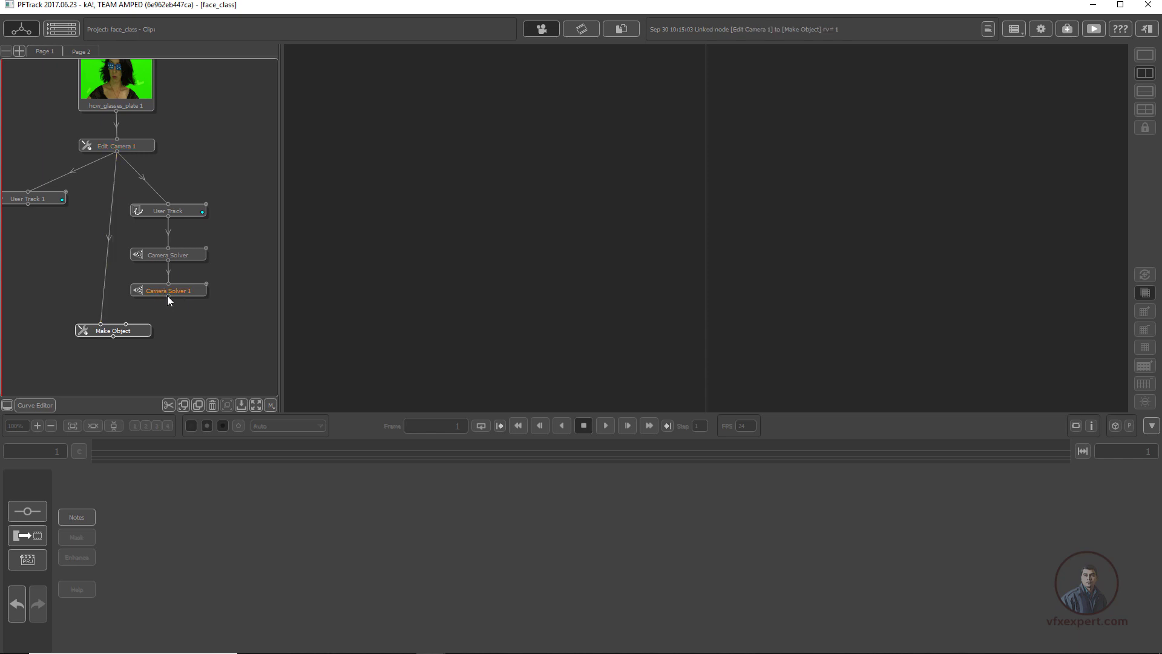
{"action": "left_click", "coordinate": [139, 331]}
{"action": "left_click_drag", "start_coordinate": [168, 297], "coordinate": [143, 336]}
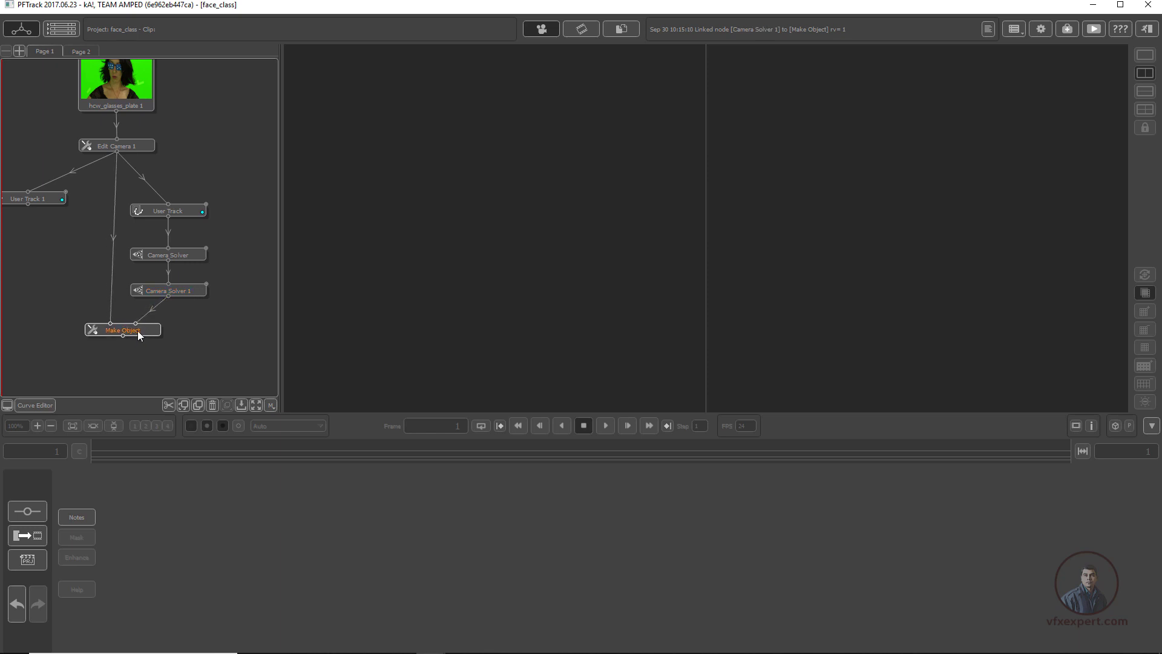
{"action": "double_click", "coordinate": [139, 334]}
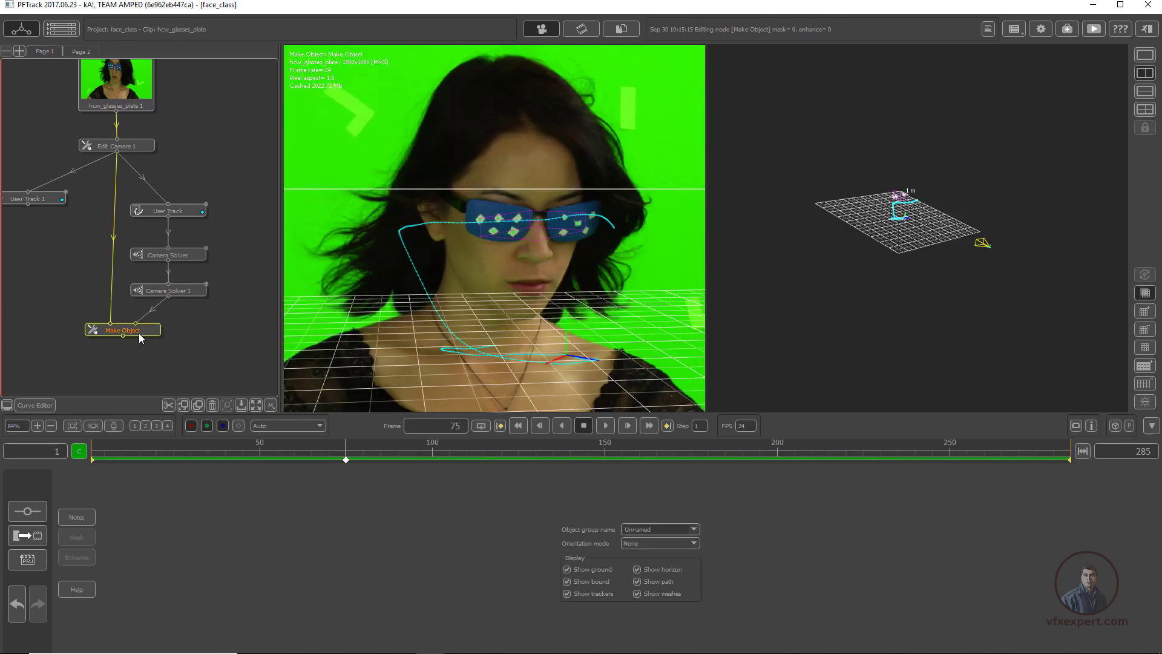
Examine the object's bounds, trackers and motion path in the clip and 3D views, scrubbing to frame 118.
{"action": "scroll", "coordinate": [569, 259], "scroll_direction": "up", "scroll_amount": 3}
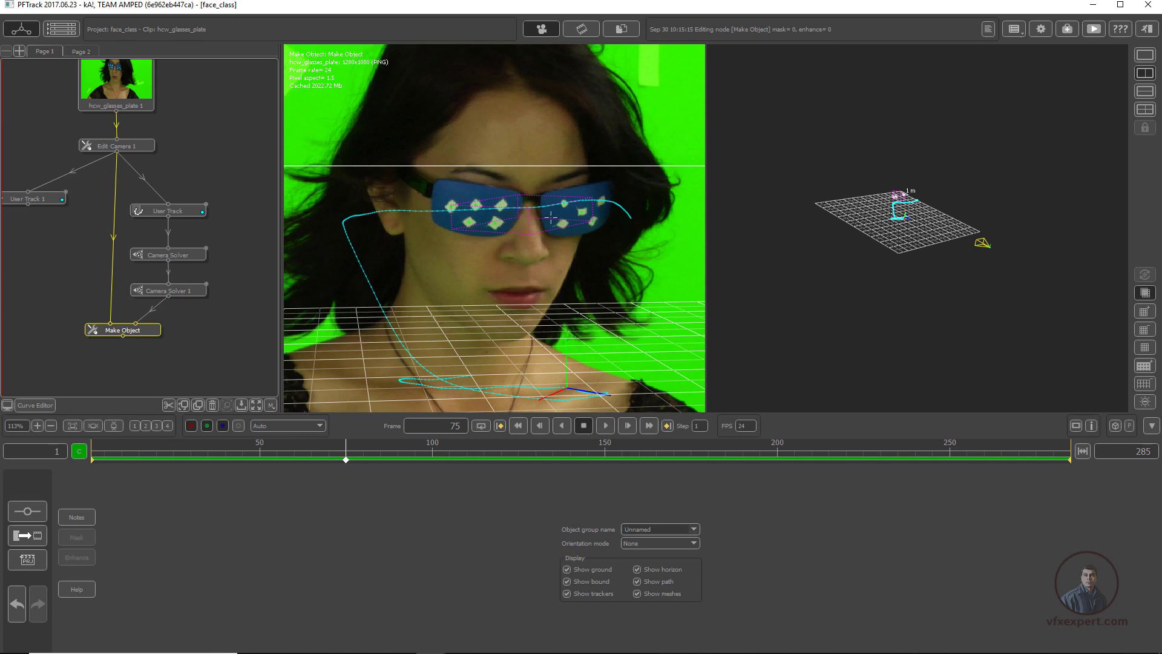
{"action": "scroll", "coordinate": [917, 236], "scroll_direction": "up", "scroll_amount": 8}
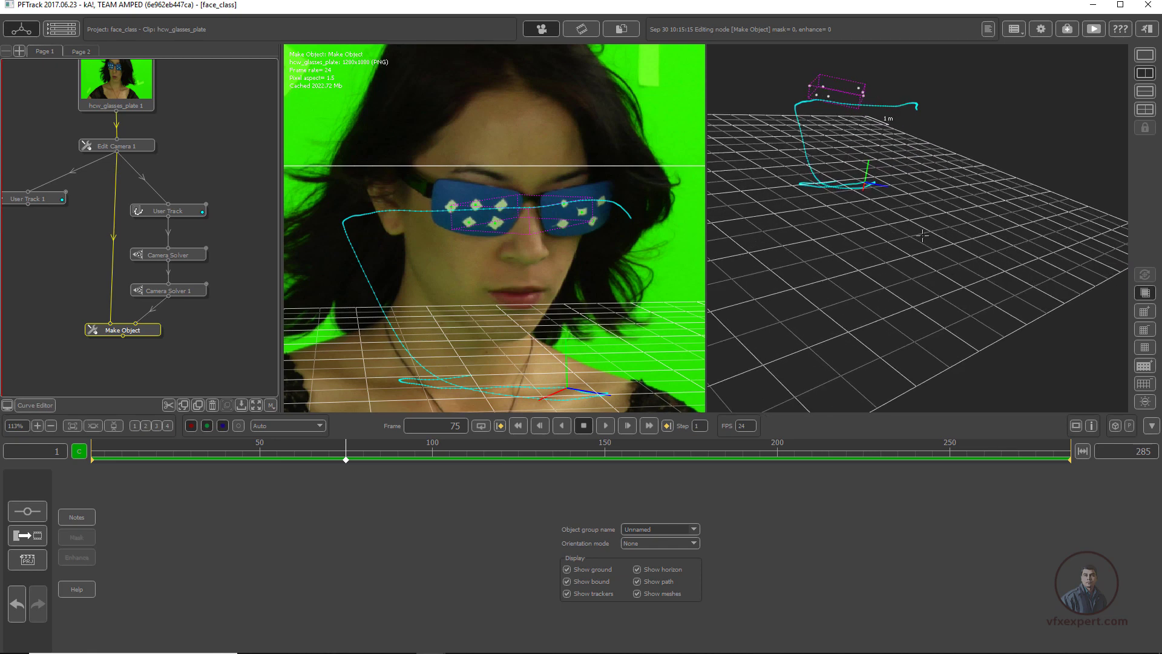
{"action": "middle_click_drag", "start_coordinate": [918, 236], "coordinate": [985, 304]}
{"action": "scroll", "coordinate": [962, 301], "scroll_direction": "down", "scroll_amount": 3}
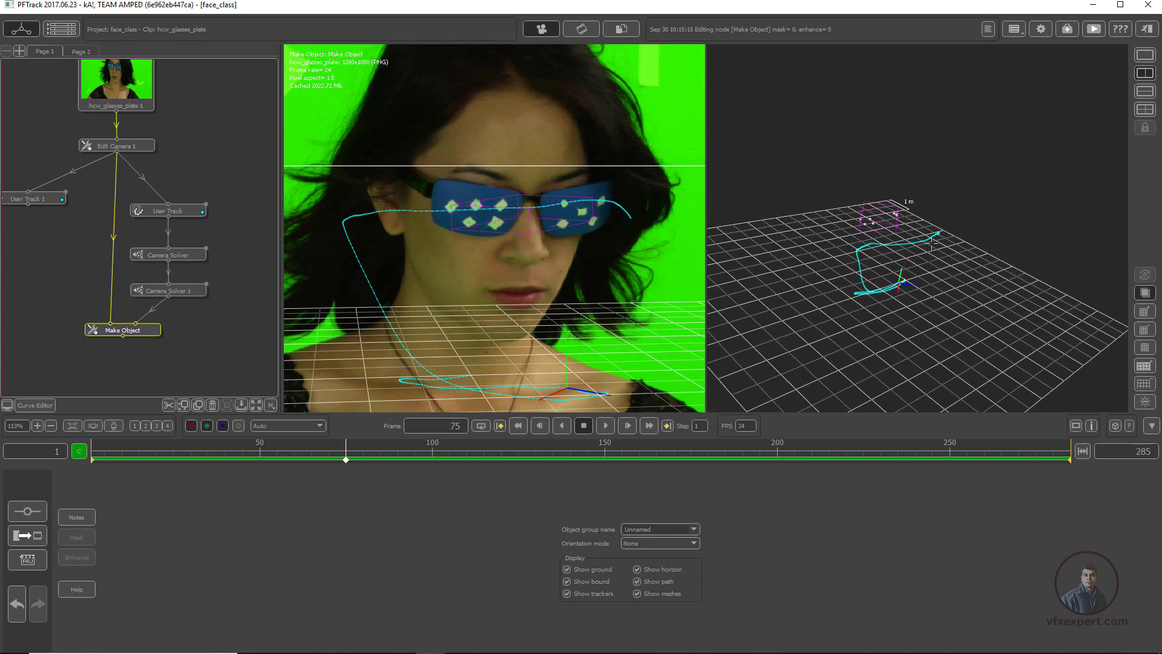
{"action": "middle_click_drag", "start_coordinate": [898, 348], "coordinate": [900, 237]}
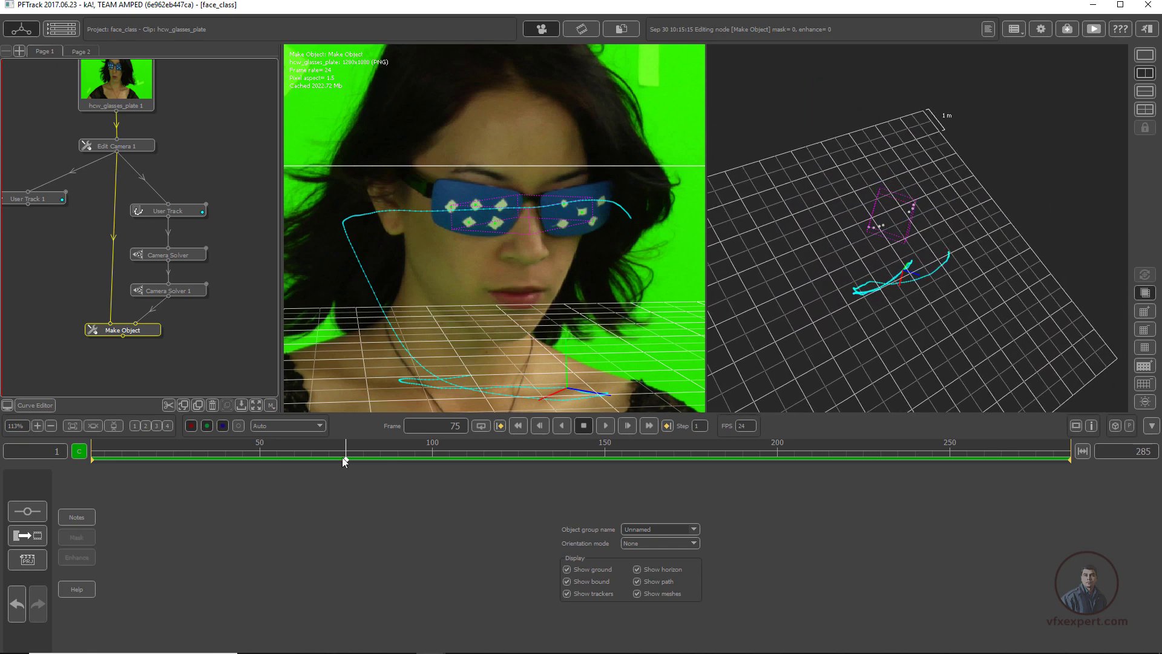
{"action": "left_click_drag", "start_coordinate": [345, 461], "coordinate": [493, 458]}
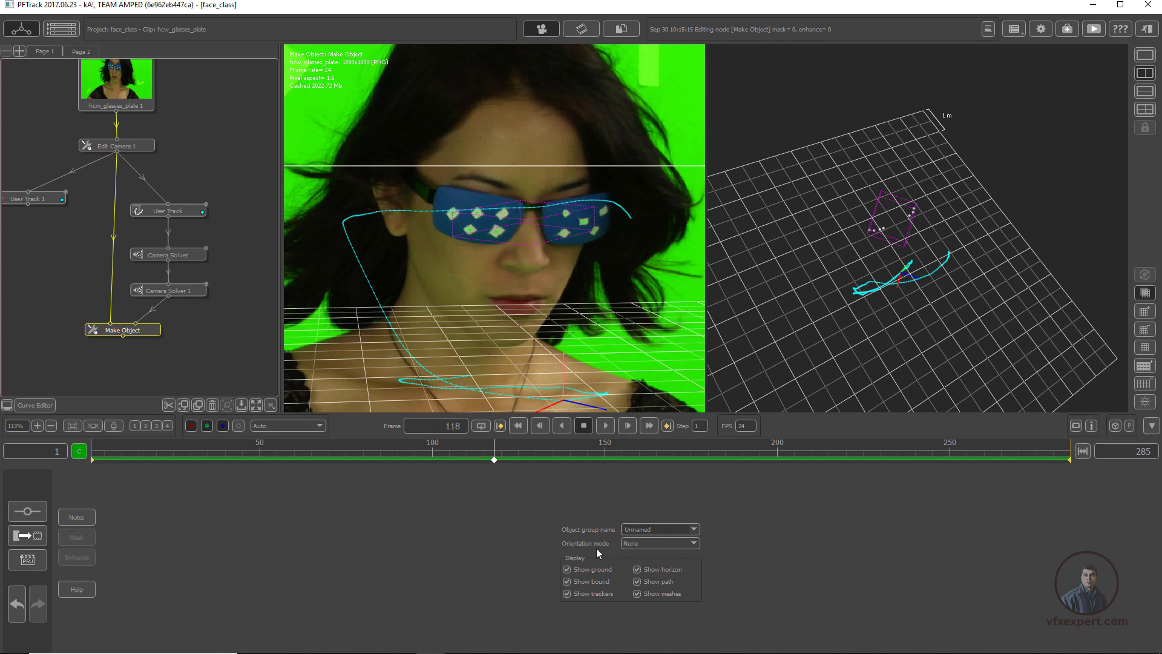
Set the orientation mode to Rotate around origin and rotate the object horizontally in the 3D view to square its bounds to the glasses.
{"action": "left_click", "coordinate": [689, 543]}
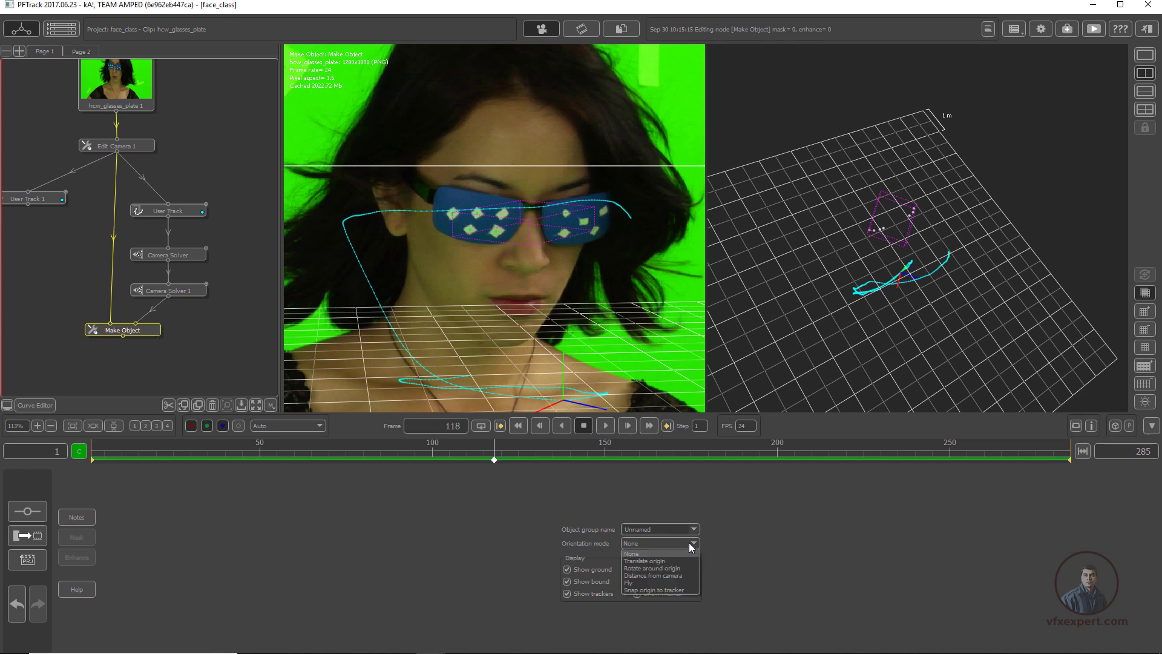
{"action": "left_click", "coordinate": [663, 569]}
{"action": "middle_click_drag", "start_coordinate": [970, 399], "coordinate": [881, 368]}
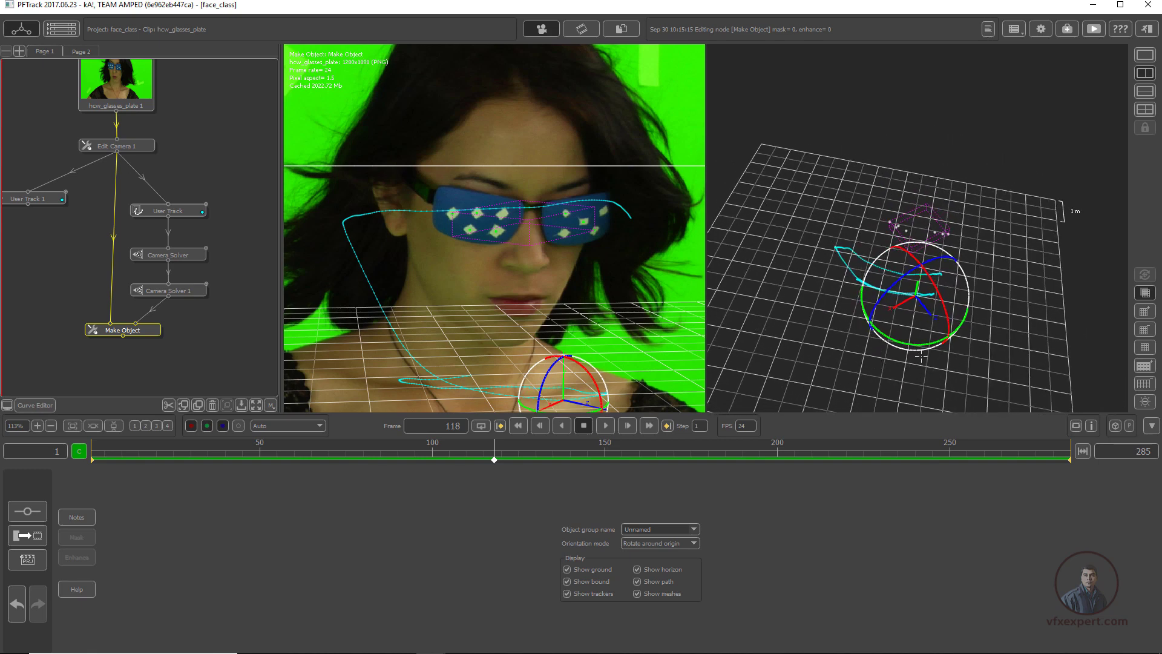
{"action": "left_click_drag", "start_coordinate": [920, 347], "coordinate": [862, 353]}
{"action": "middle_click_drag", "start_coordinate": [865, 353], "coordinate": [1022, 248]}
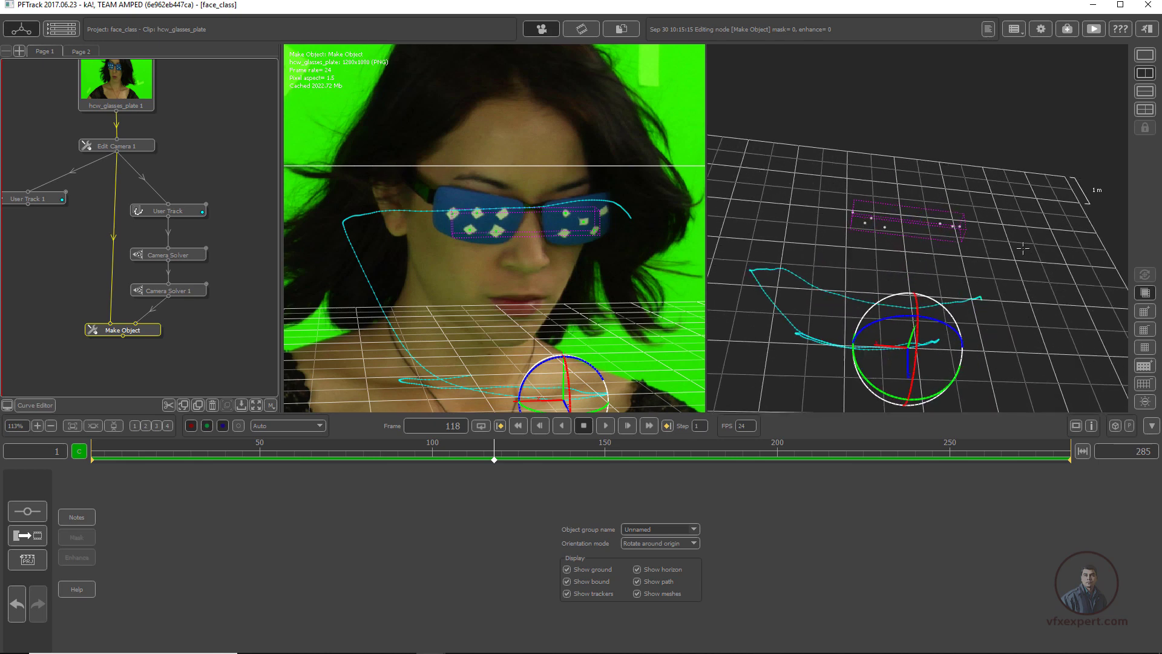
Return to a fitted single clip view, set the orientation mode to None and hide the path and horizon.
{"action": "left_click", "coordinate": [1144, 56]}
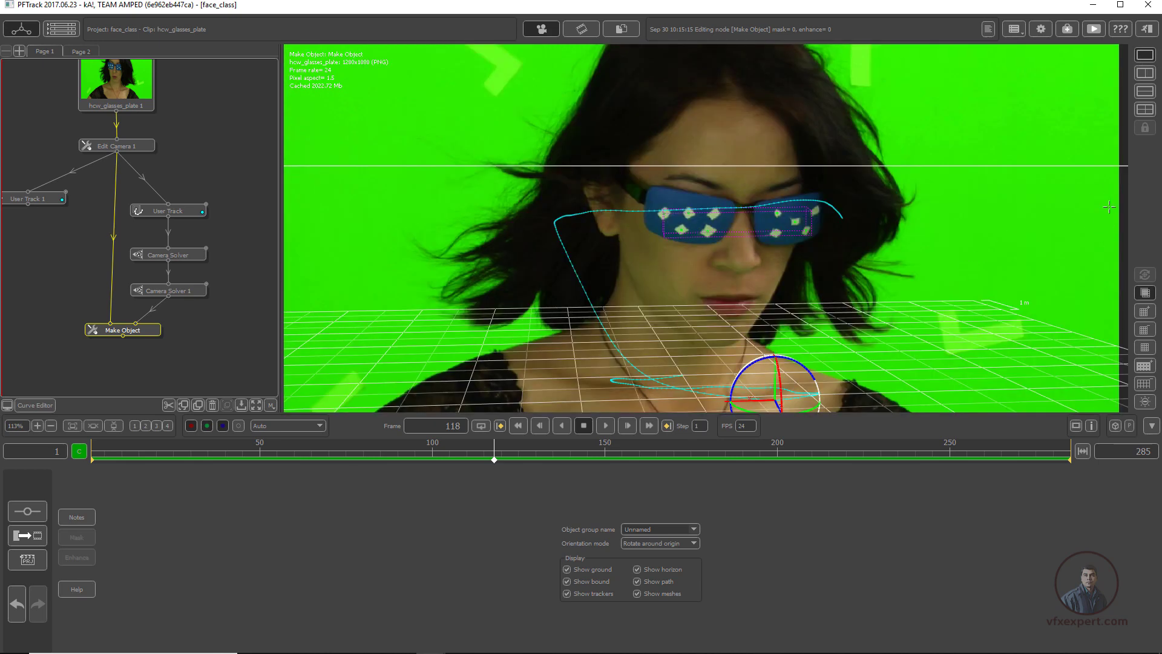
{"action": "left_click", "coordinate": [113, 425]}
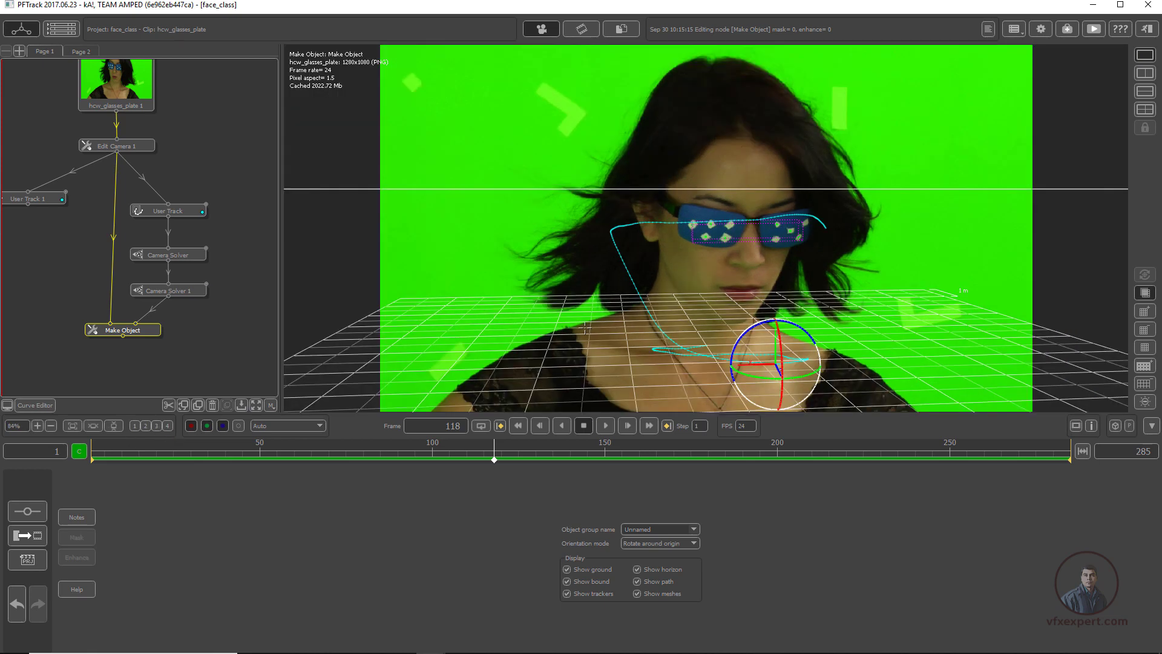
{"action": "left_click", "coordinate": [687, 542]}
{"action": "left_click", "coordinate": [638, 554]}
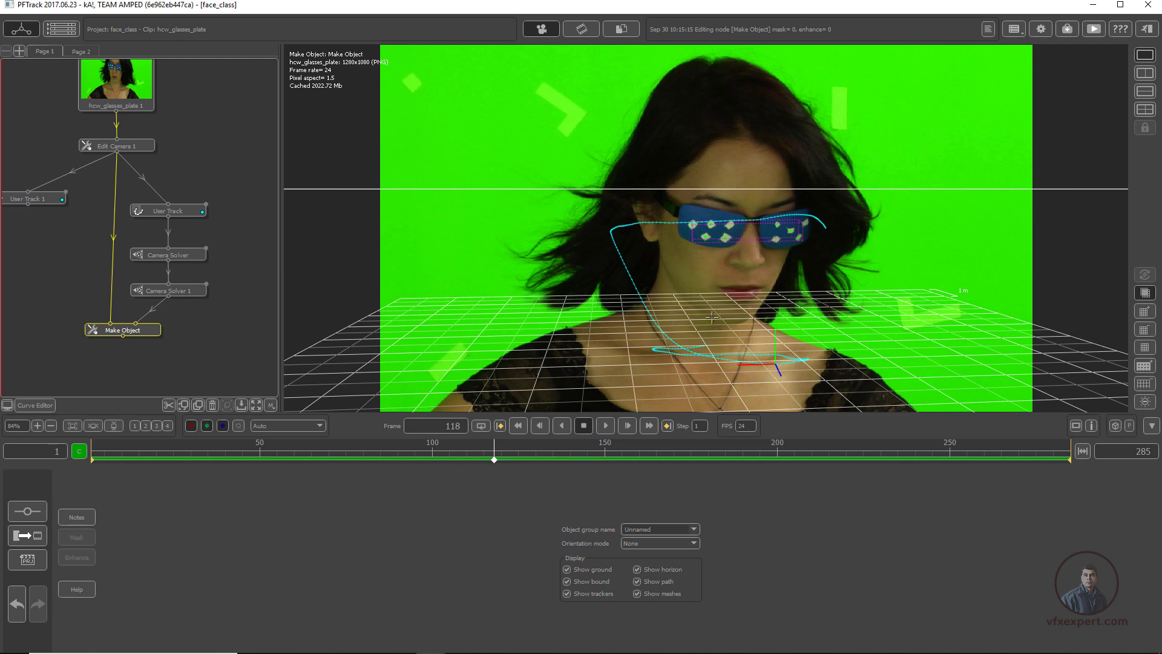
{"action": "left_click", "coordinate": [637, 581]}
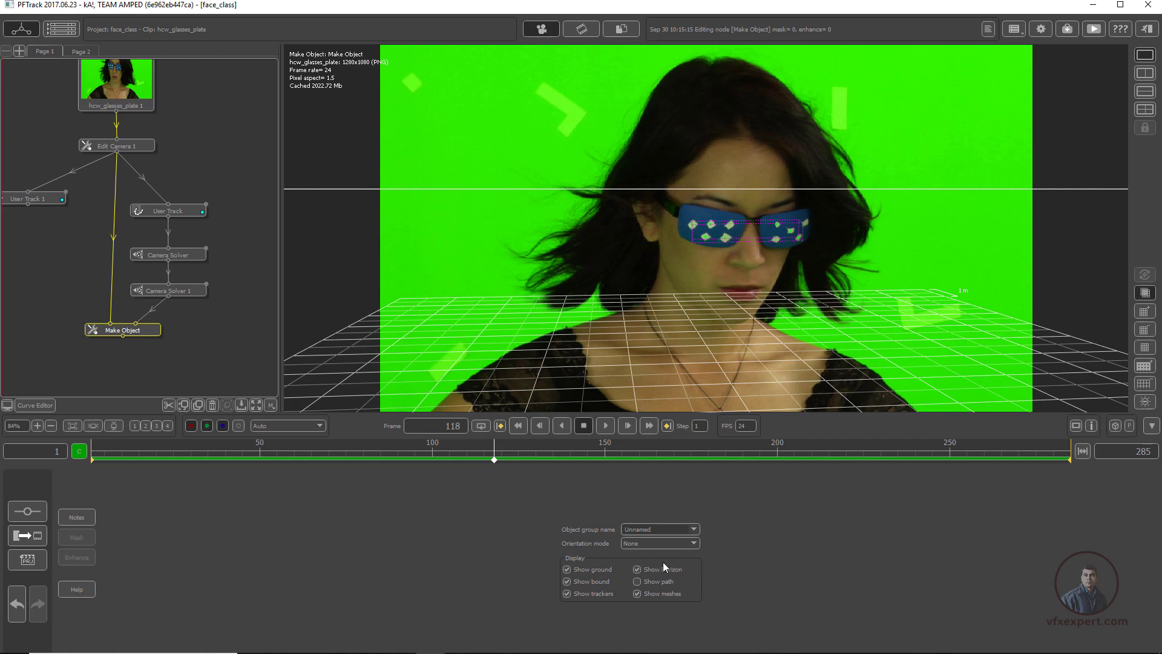
{"action": "left_click", "coordinate": [637, 568]}
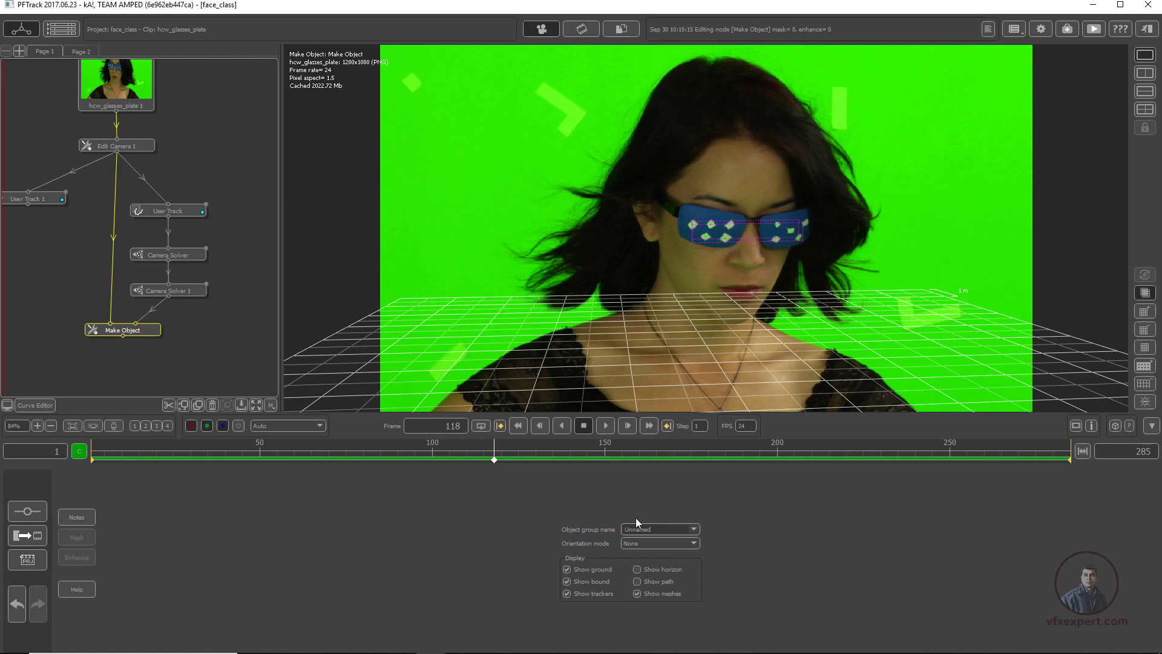
Play the clip from frame 1 and scrub to frame 51 to check how the object bounds follow the glasses.
{"action": "scroll", "coordinate": [905, 305], "scroll_direction": "up", "scroll_amount": 5}
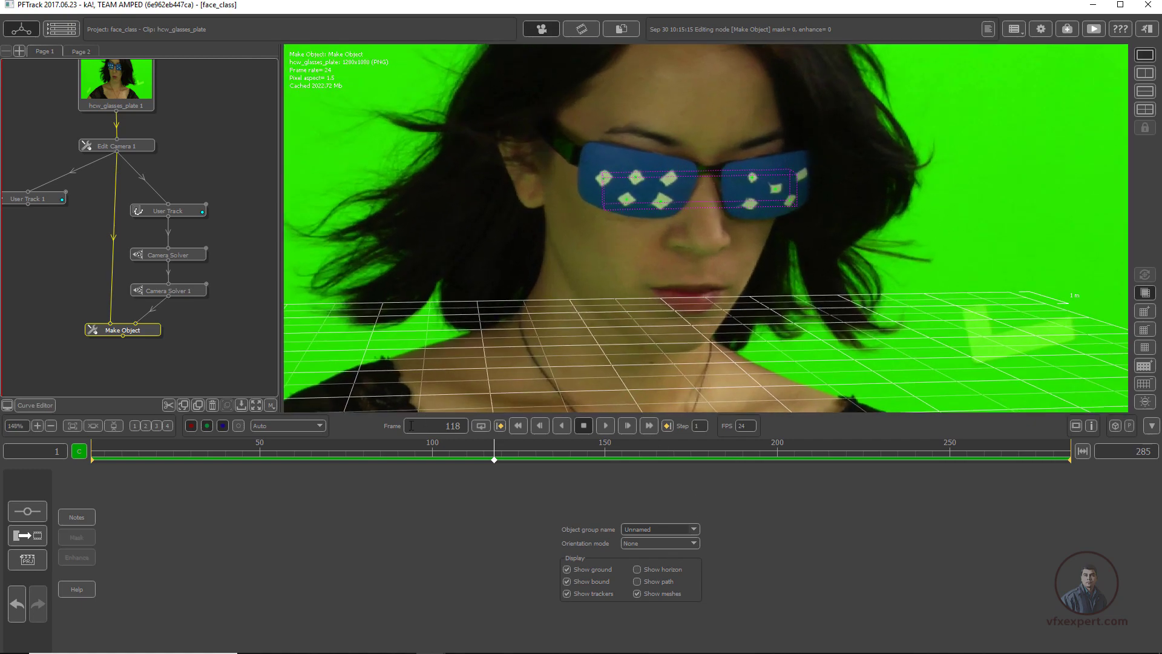
{"action": "left_click_drag", "start_coordinate": [370, 453], "coordinate": [85, 454]}
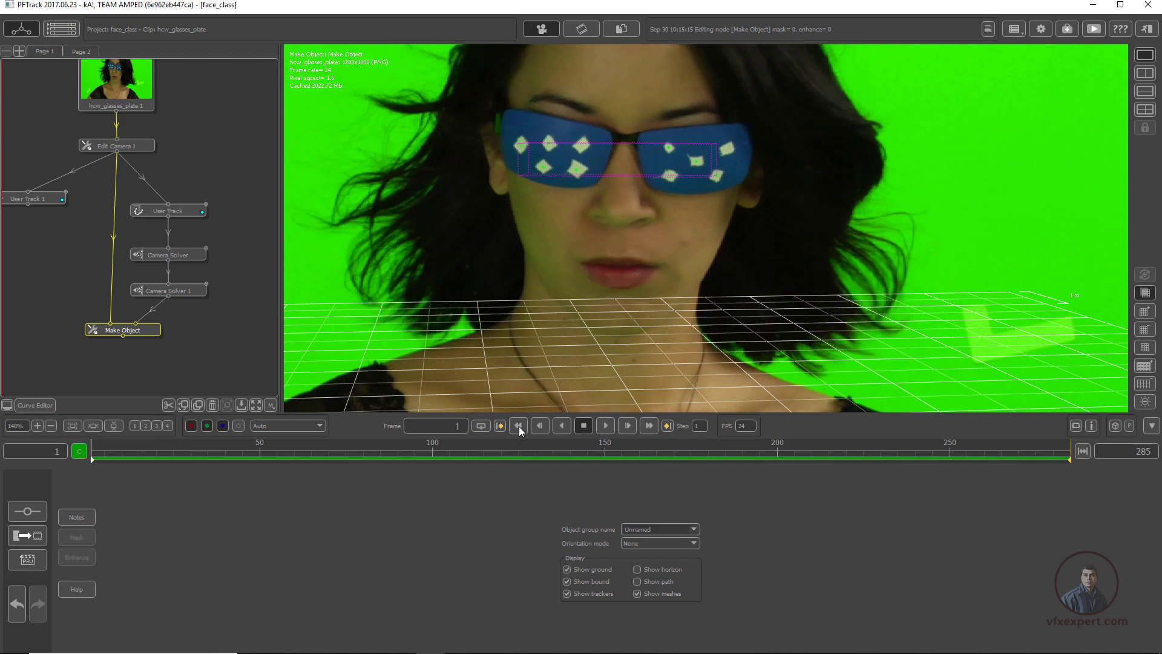
{"action": "left_click", "coordinate": [606, 426]}
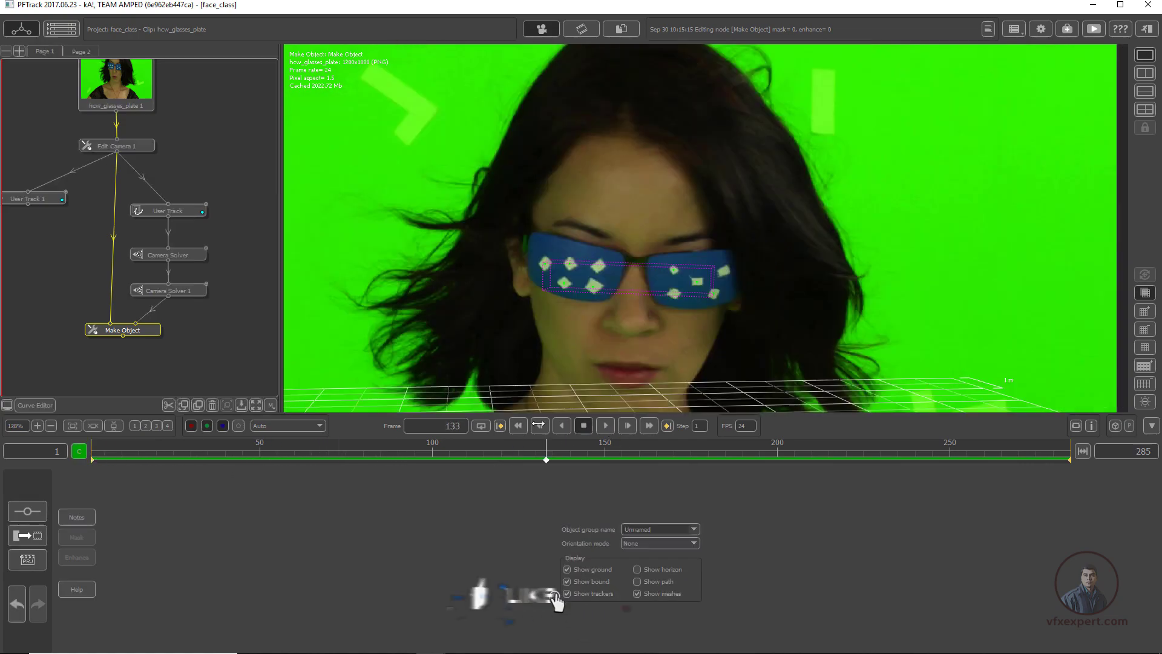
{"action": "left_click_drag", "start_coordinate": [544, 407], "coordinate": [265, 400]}
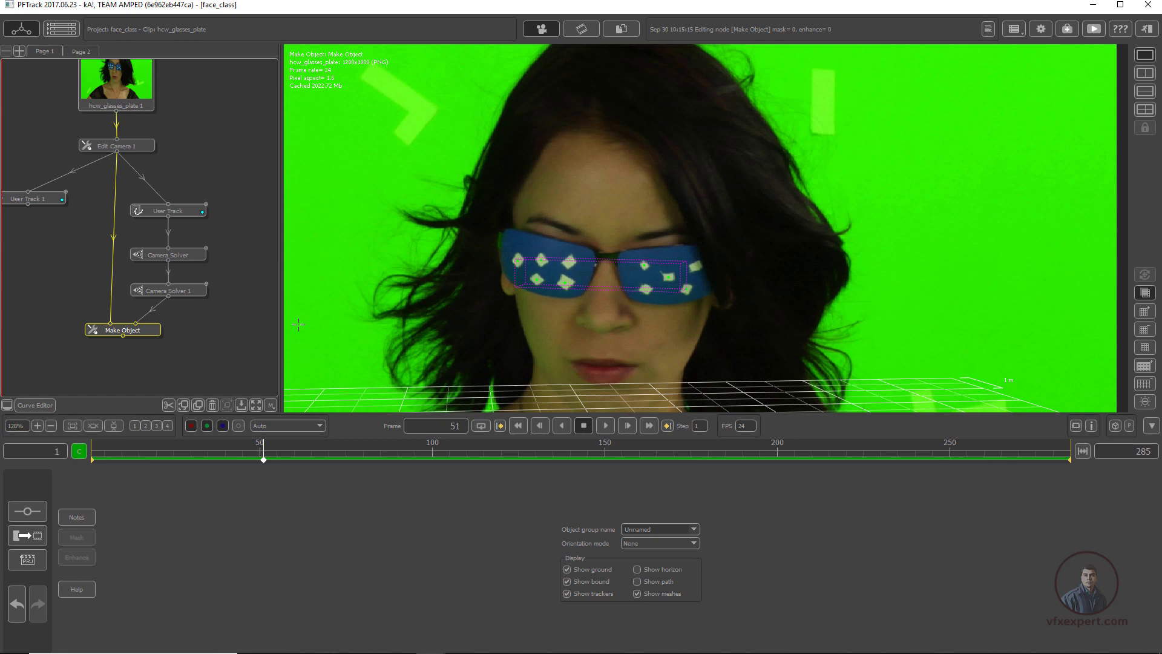
Reload Make Object, set its orientation mode to Rotate around origin and show the path again.
{"action": "double_click", "coordinate": [156, 332]}
{"action": "left_click", "coordinate": [679, 544]}
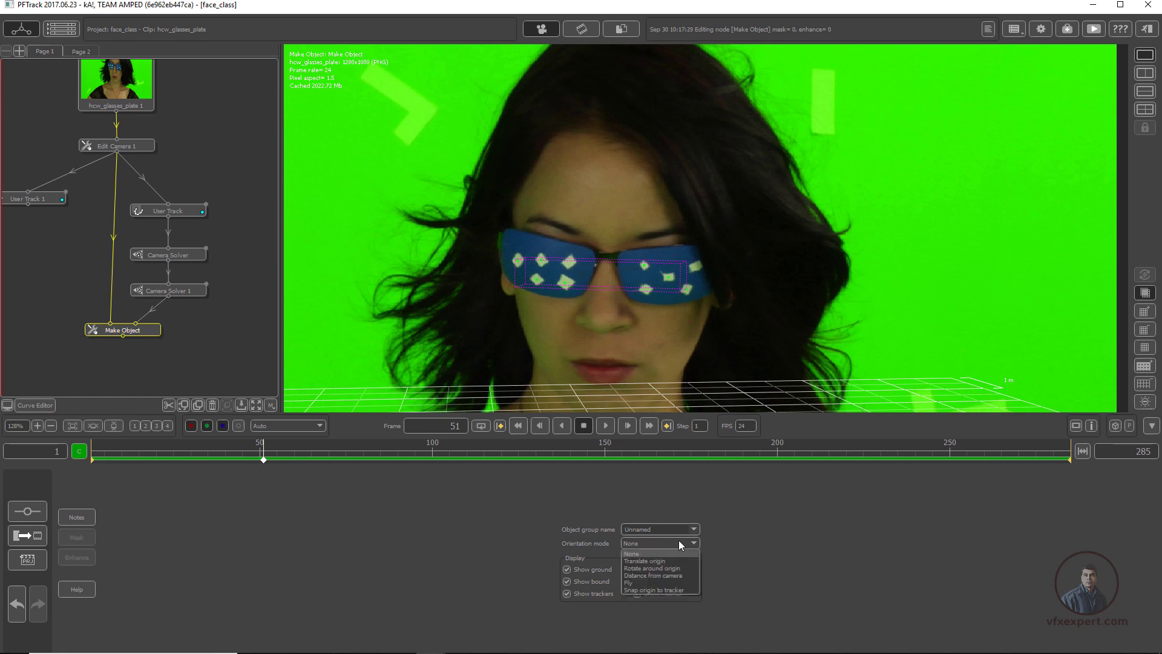
{"action": "left_click", "coordinate": [652, 568]}
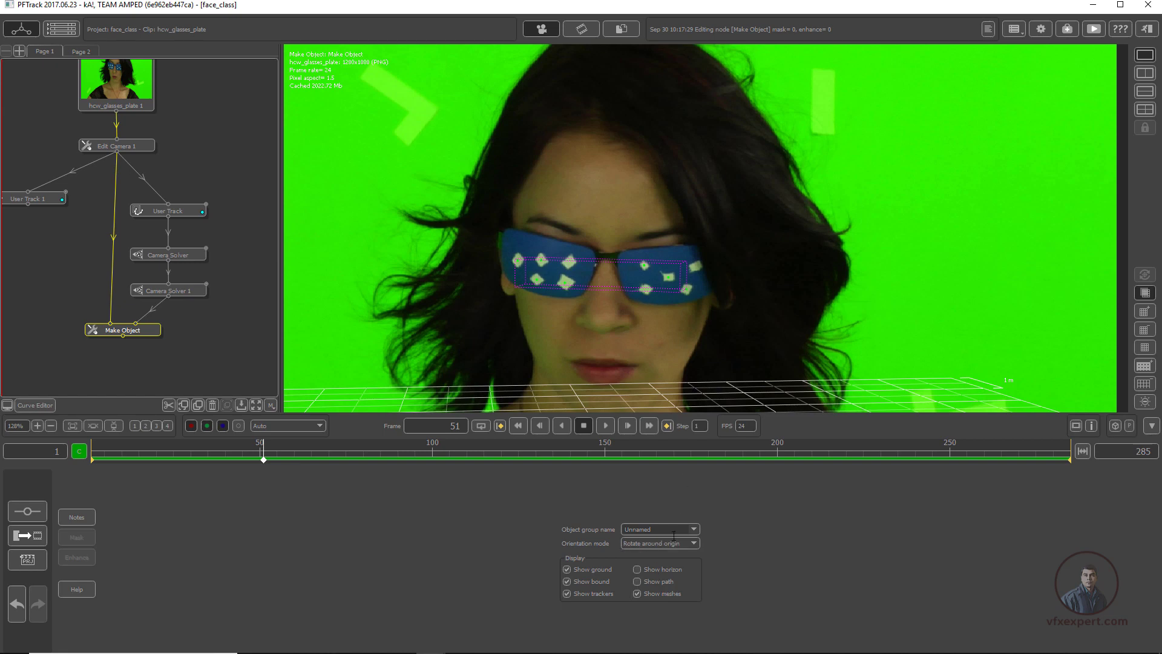
{"action": "left_click", "coordinate": [636, 580]}
{"action": "scroll", "coordinate": [781, 321], "scroll_direction": "down", "scroll_amount": 5}
{"action": "middle_click_drag", "start_coordinate": [757, 314], "coordinate": [724, 240]}
Try rotating the object around its origin, scrub to frame 157, undo the rotation and set the orientation mode to None.
{"action": "left_click_drag", "start_coordinate": [618, 355], "coordinate": [631, 379]}
{"action": "left_click_drag", "start_coordinate": [790, 458], "coordinate": [630, 476]}
{"action": "key", "text": "ctrl+z"}
{"action": "left_click", "coordinate": [693, 543]}
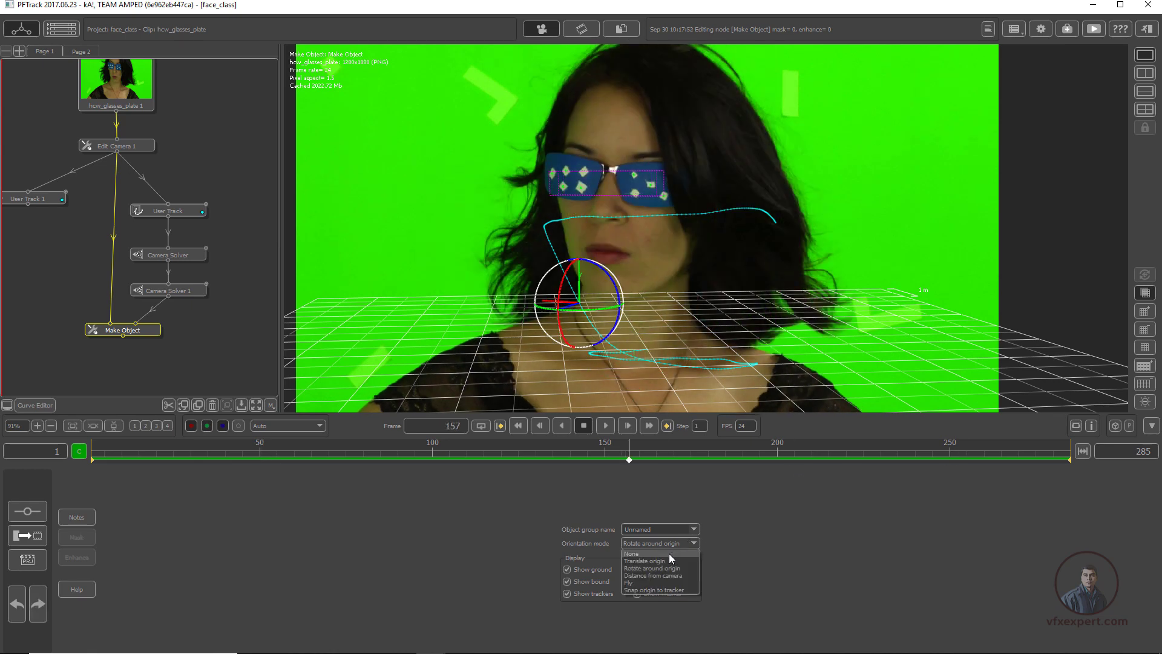
{"action": "left_click", "coordinate": [670, 553]}
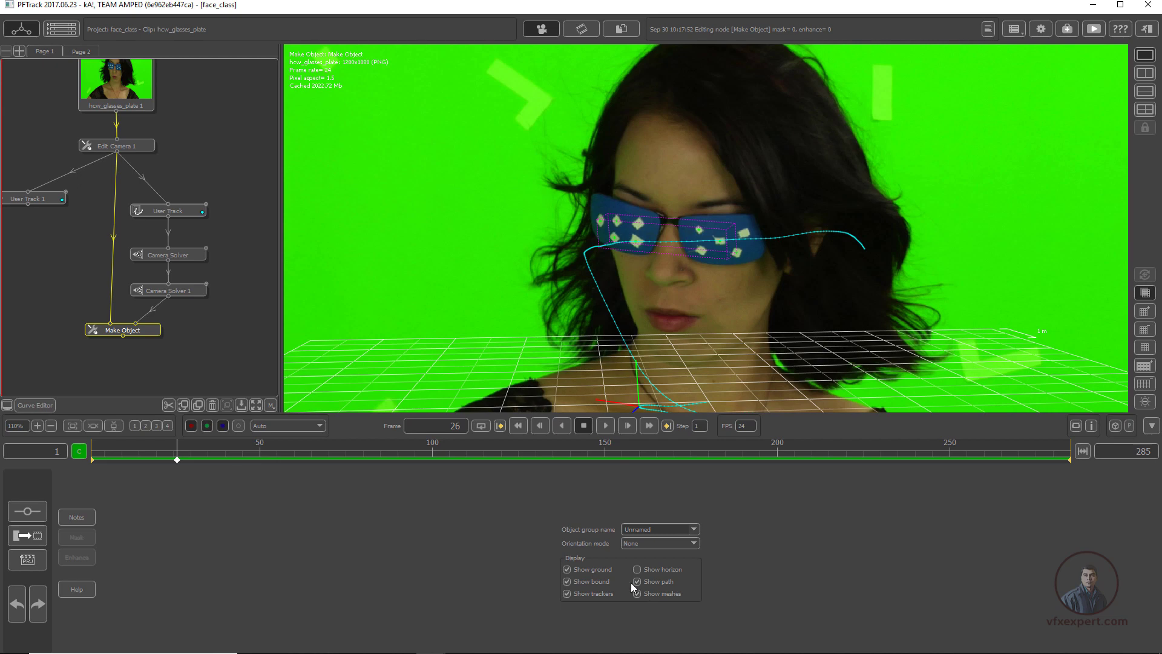
Hide the object path in Make Object and add a Test Object node after it.
{"action": "left_click", "coordinate": [637, 580]}
{"action": "scroll", "coordinate": [762, 309], "scroll_direction": "down", "scroll_amount": 4}
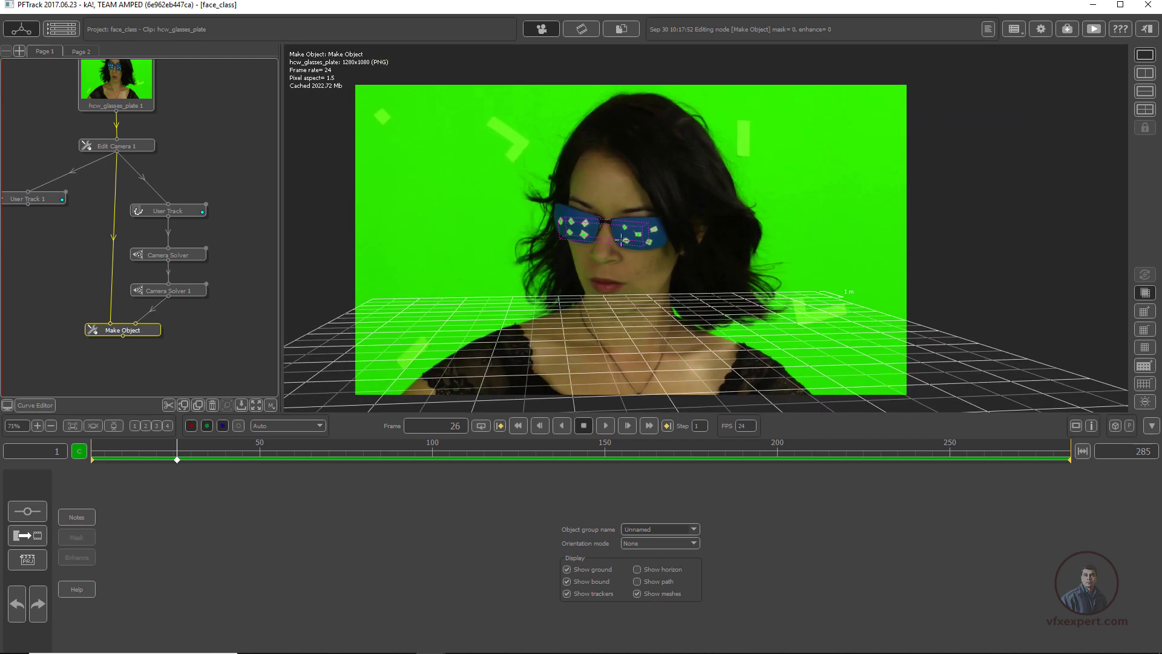
{"action": "right_click", "coordinate": [140, 331]}
{"action": "mouse_move", "coordinate": [181, 373]}
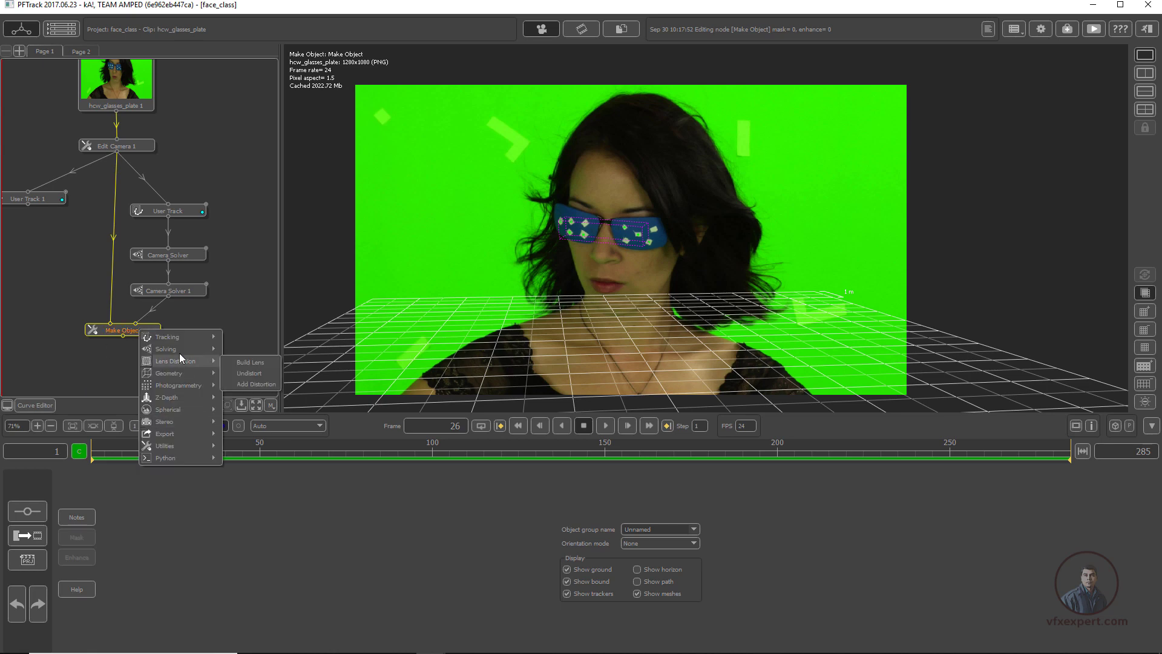
{"action": "left_click", "coordinate": [256, 374]}
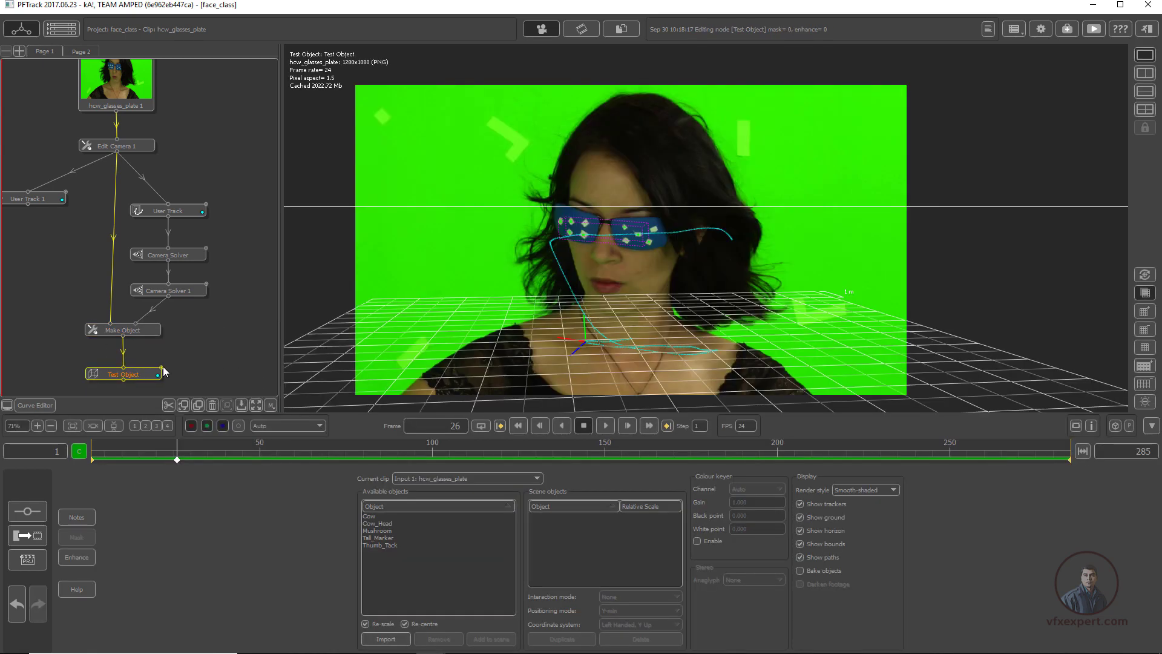
Turn off the display of the horizon, bounds and paths for the Test Object node.
{"action": "scroll", "coordinate": [610, 266], "scroll_direction": "up", "scroll_amount": 2}
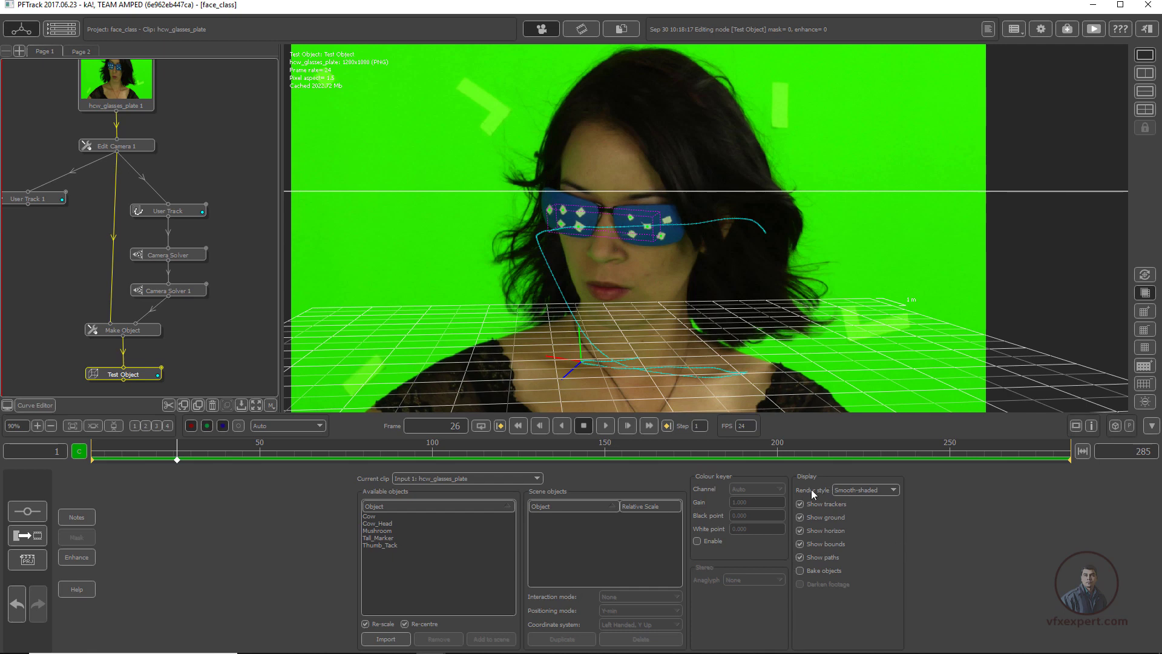
{"action": "left_click", "coordinate": [799, 531]}
{"action": "left_click", "coordinate": [800, 557]}
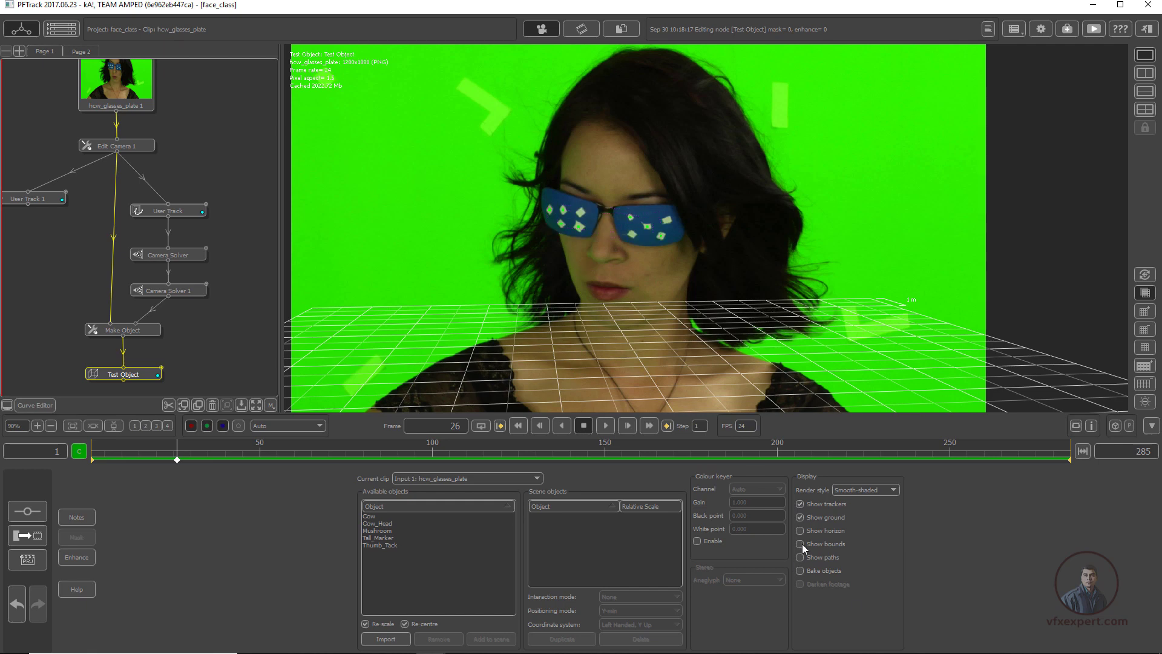
{"action": "scroll", "coordinate": [490, 212], "scroll_direction": "up", "scroll_amount": 3}
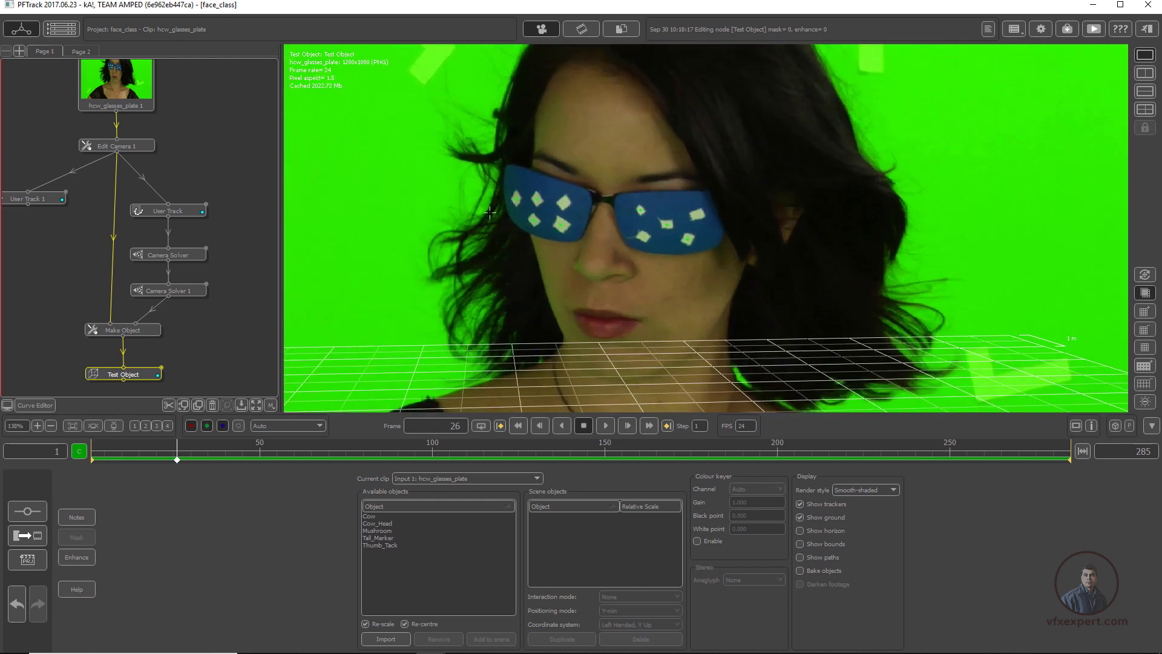
Add a Thumb_Tack to the scene with Re-centre off and place it at the lower outer marker on the image-left lens.
{"action": "left_click", "coordinate": [392, 545]}
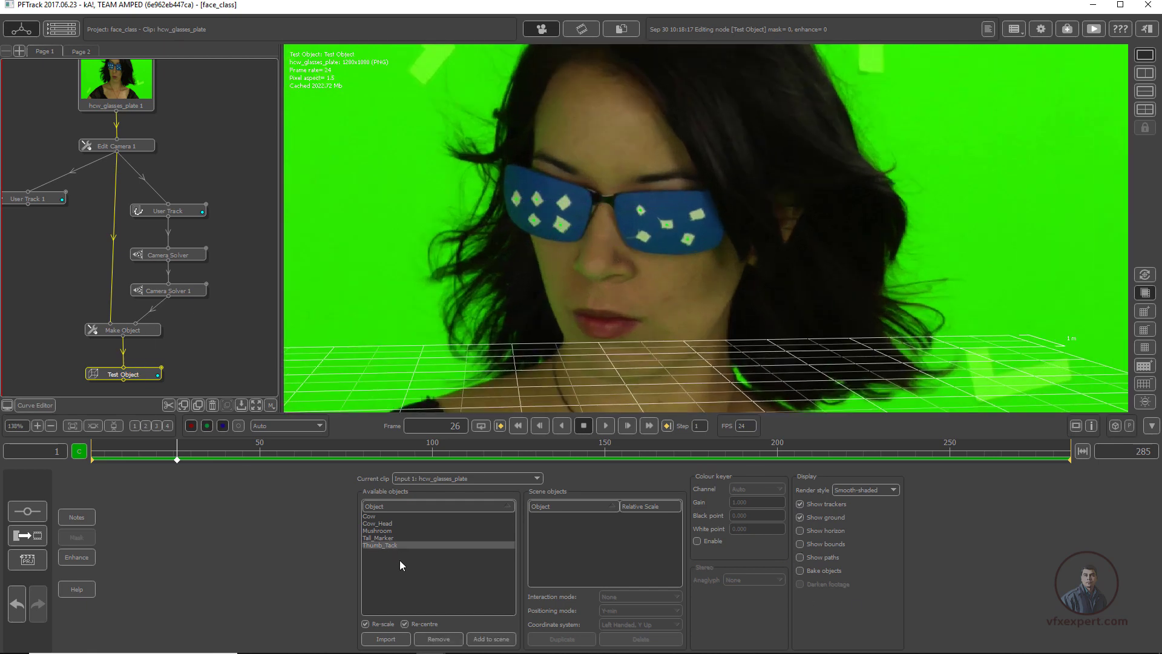
{"action": "left_click", "coordinate": [404, 624]}
{"action": "left_click", "coordinate": [489, 640]}
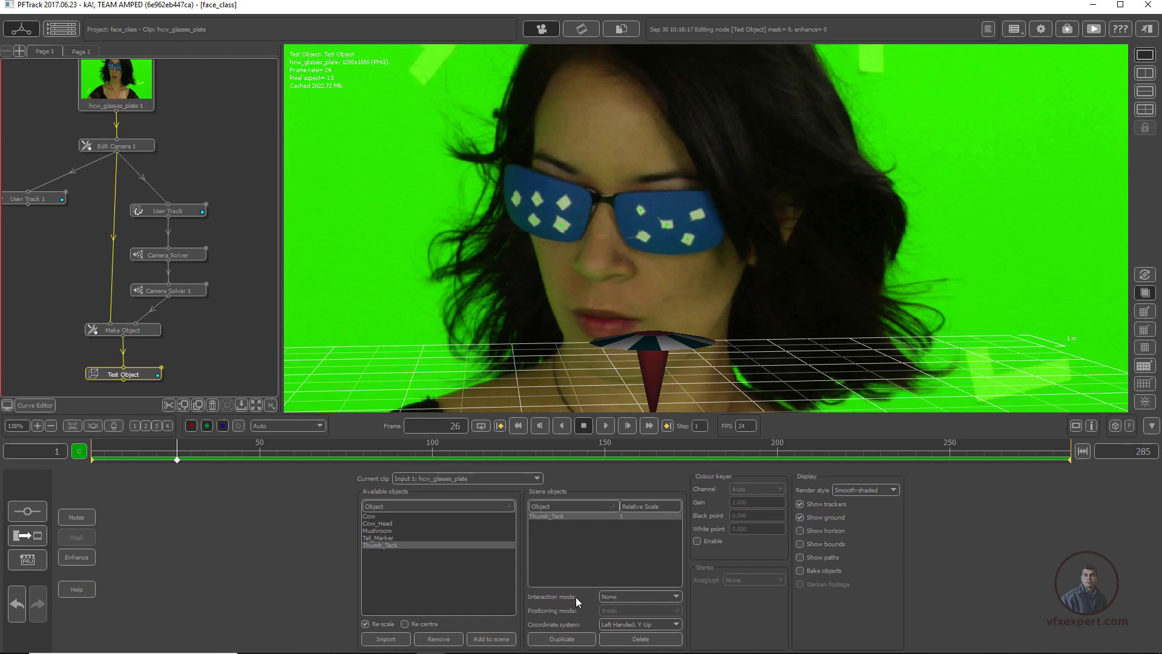
{"action": "left_click", "coordinate": [633, 596]}
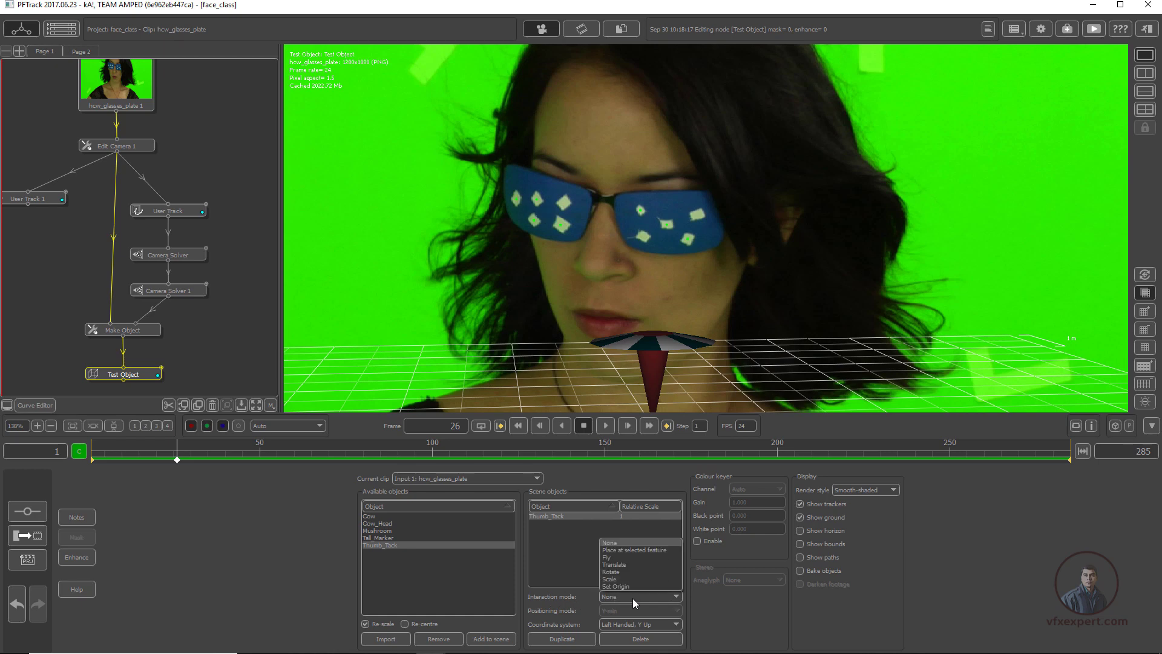
{"action": "left_click", "coordinate": [627, 551]}
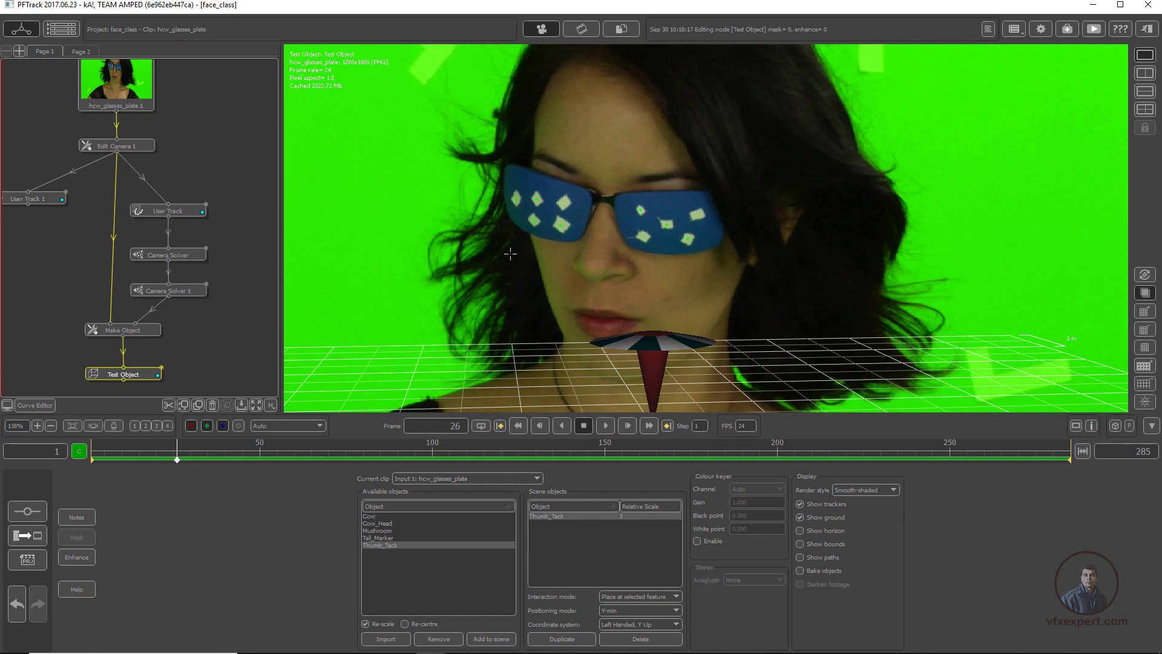
{"action": "left_click", "coordinate": [534, 220]}
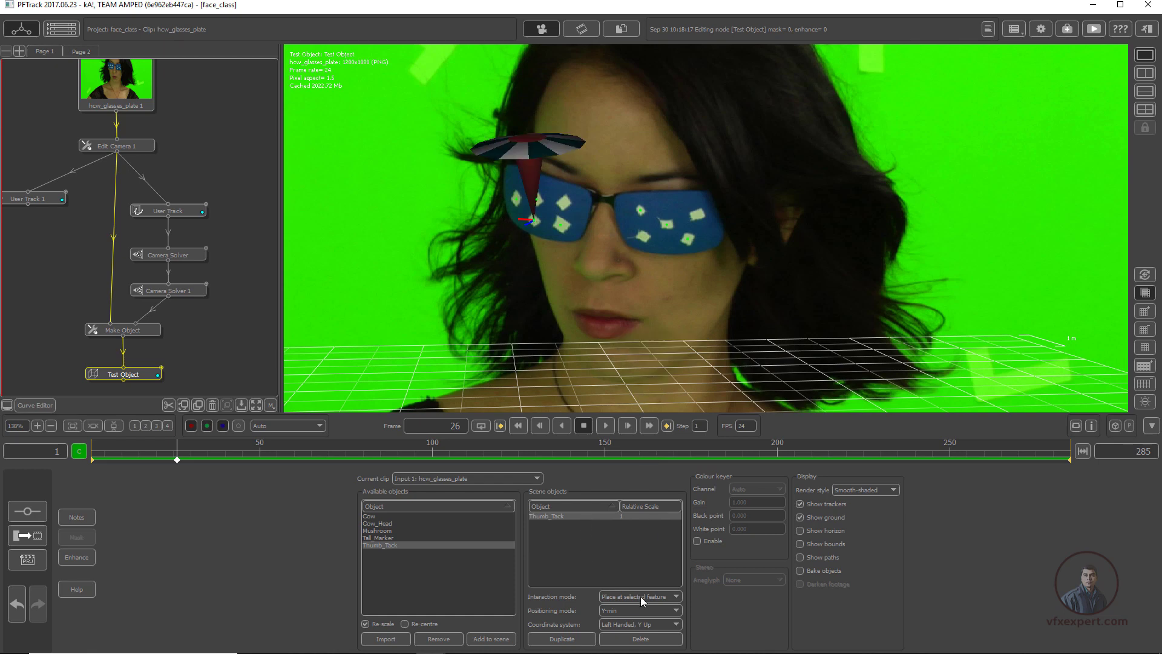
Scale the placed thumb tack to a relative scale of about 0.37 and rotate it so its head faces forward from the lens.
{"action": "left_click", "coordinate": [656, 596]}
{"action": "left_click", "coordinate": [619, 550]}
{"action": "left_click", "coordinate": [675, 597]}
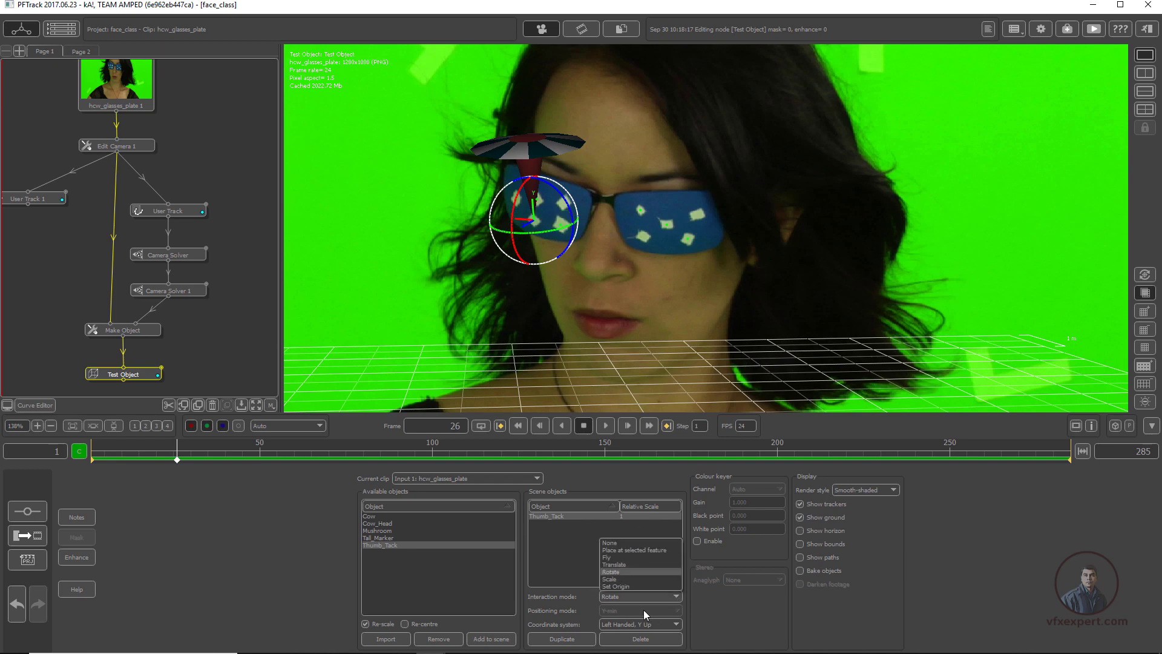
{"action": "left_click", "coordinate": [627, 579]}
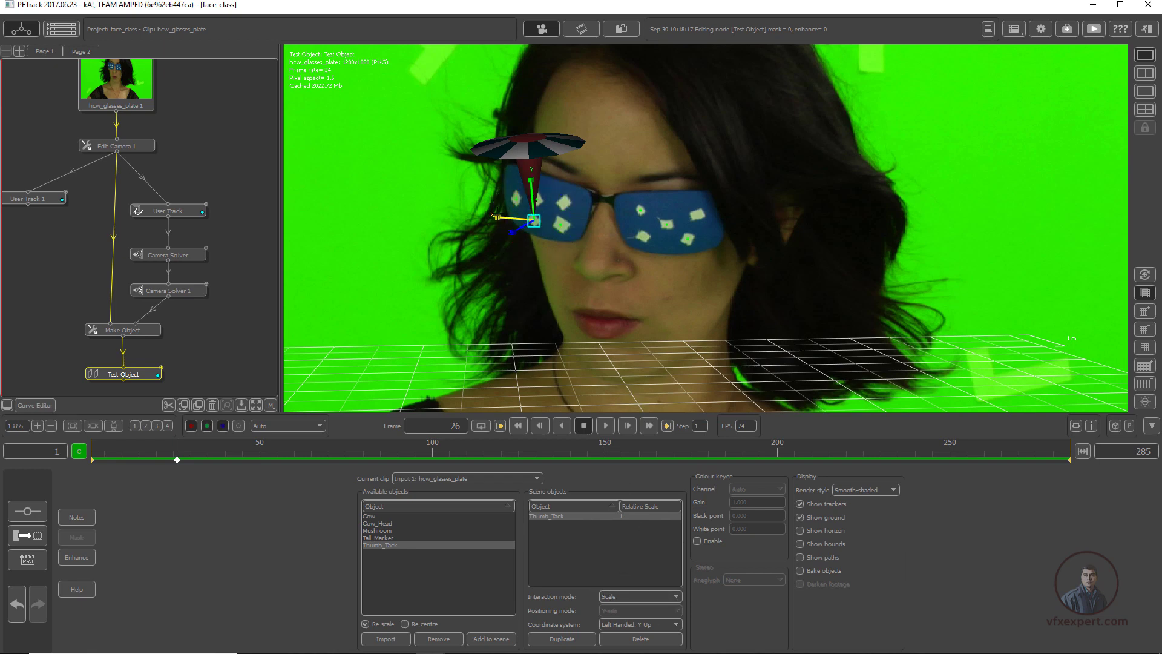
{"action": "left_click_drag", "start_coordinate": [496, 216], "coordinate": [524, 218]}
{"action": "left_click", "coordinate": [677, 596]}
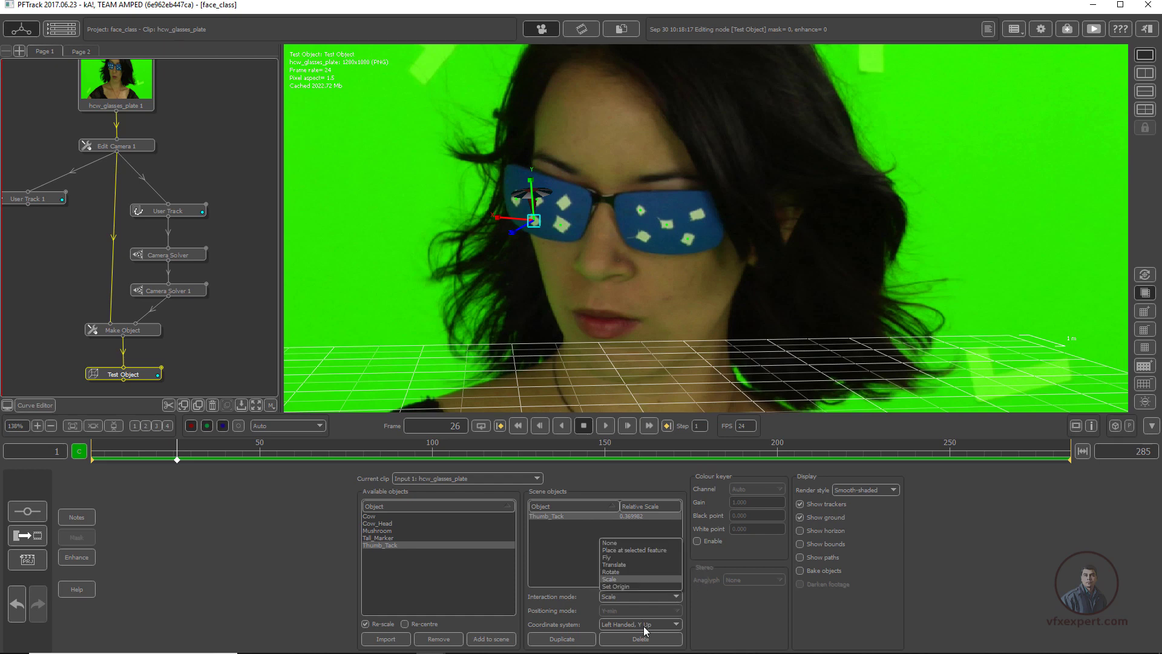
{"action": "left_click", "coordinate": [622, 572]}
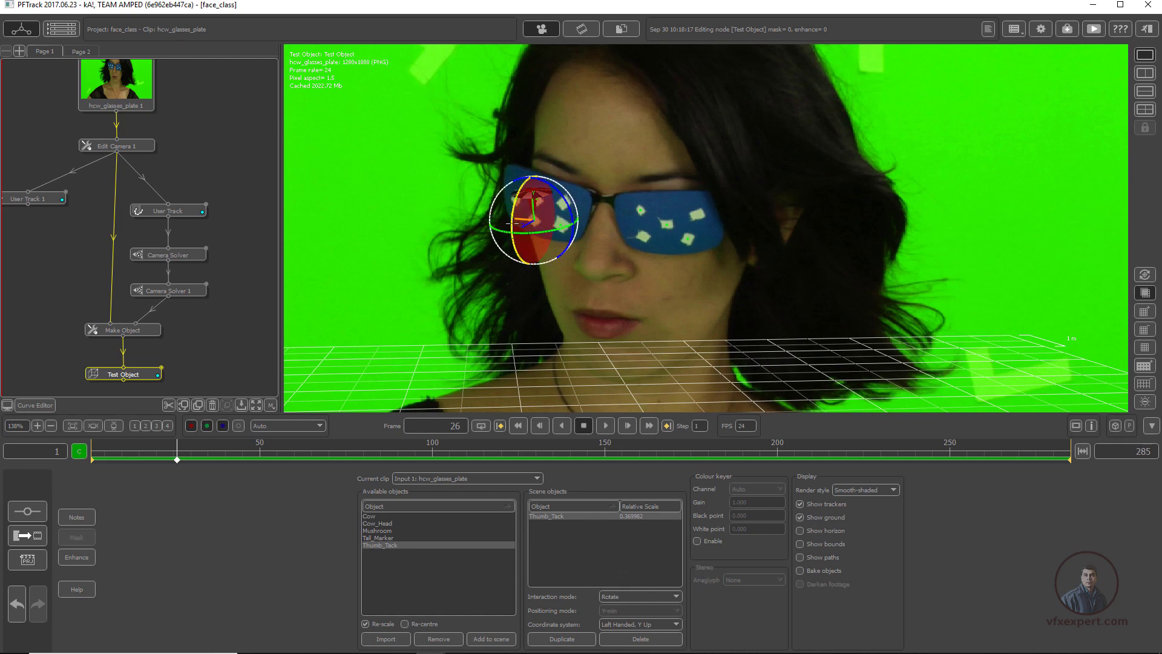
{"action": "left_click_drag", "start_coordinate": [510, 224], "coordinate": [510, 231]}
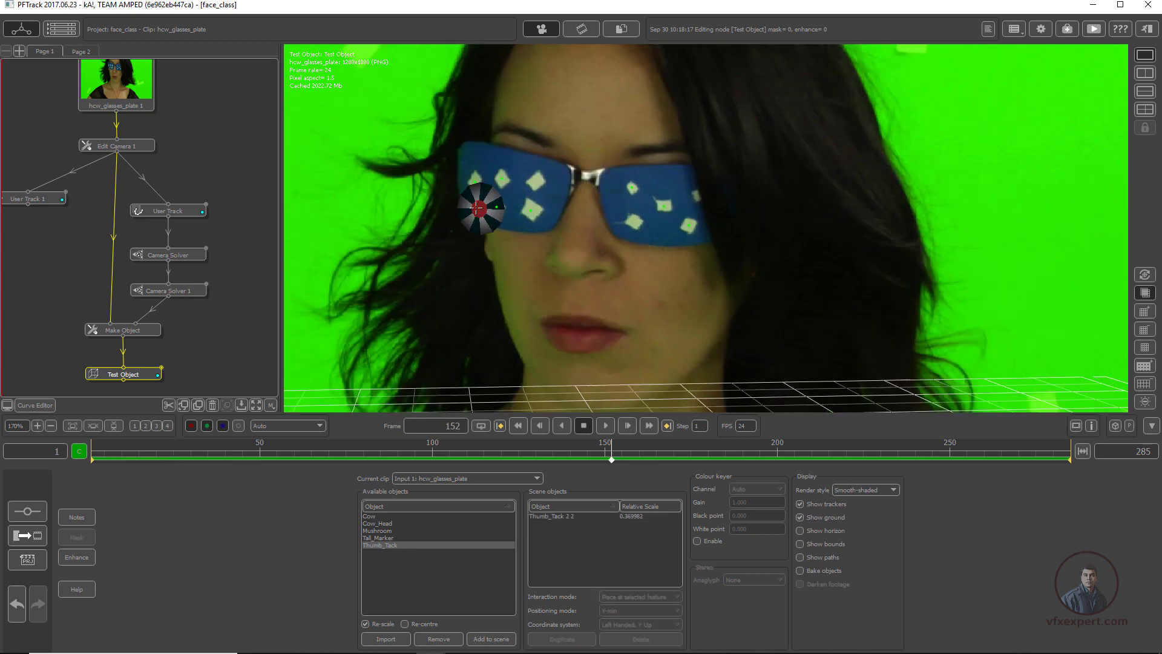
Place two more Thumb_Tack objects on the glasses markers, scaling the image-right one to about 0.38 and rotating it to face forward.
{"action": "left_click", "coordinate": [492, 640]}
{"action": "left_click", "coordinate": [484, 640]}
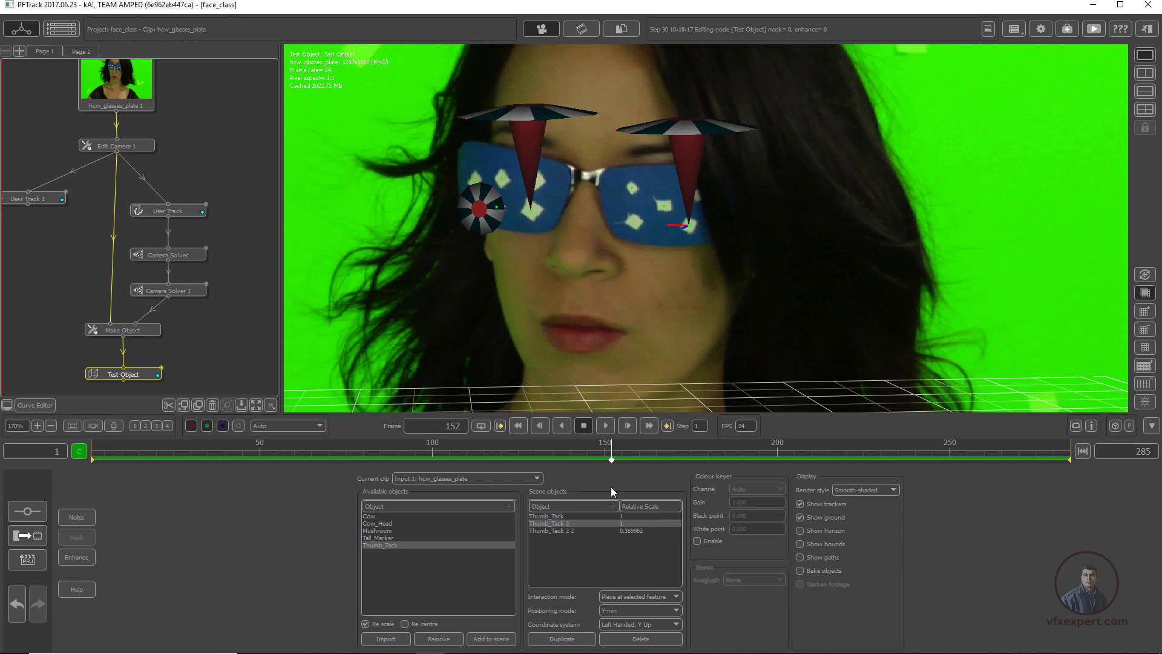
{"action": "left_click", "coordinate": [635, 596]}
{"action": "left_click", "coordinate": [622, 578]}
{"action": "left_click", "coordinate": [632, 596]}
{"action": "left_click", "coordinate": [611, 571]}
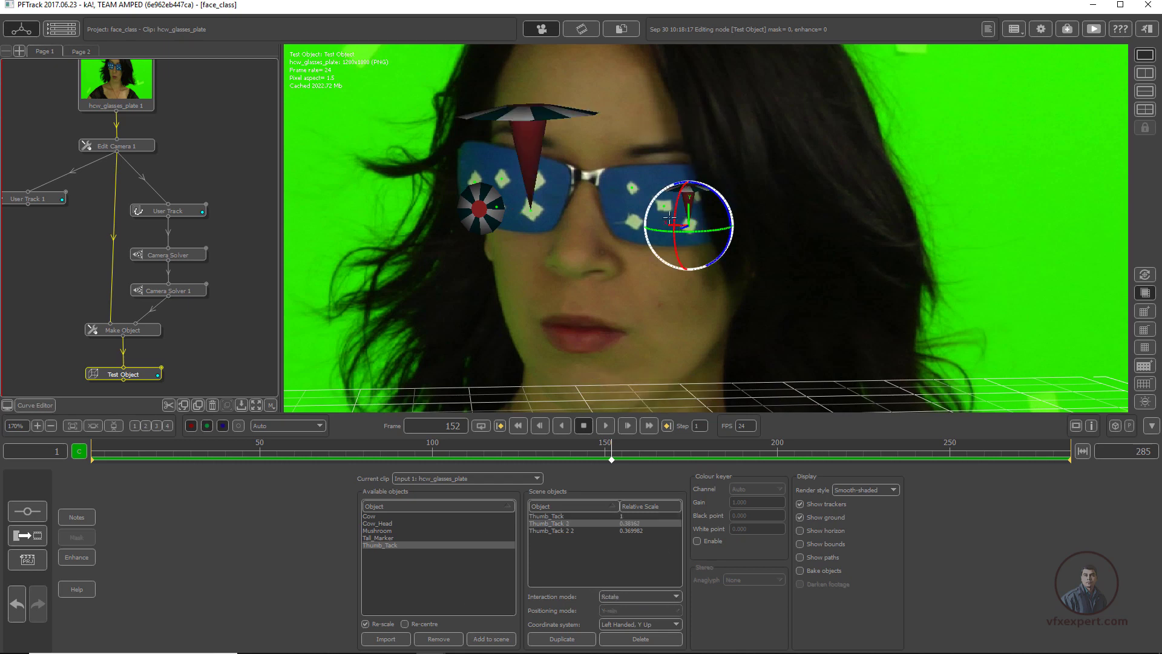
{"action": "left_click_drag", "start_coordinate": [670, 233], "coordinate": [671, 291]}
Rotate the large thumb tack beside the nose on the image-left lens to face forward and scale it to about 0.29.
{"action": "left_click", "coordinate": [557, 515]}
{"action": "left_click_drag", "start_coordinate": [512, 224], "coordinate": [512, 279]}
{"action": "left_click", "coordinate": [635, 596]}
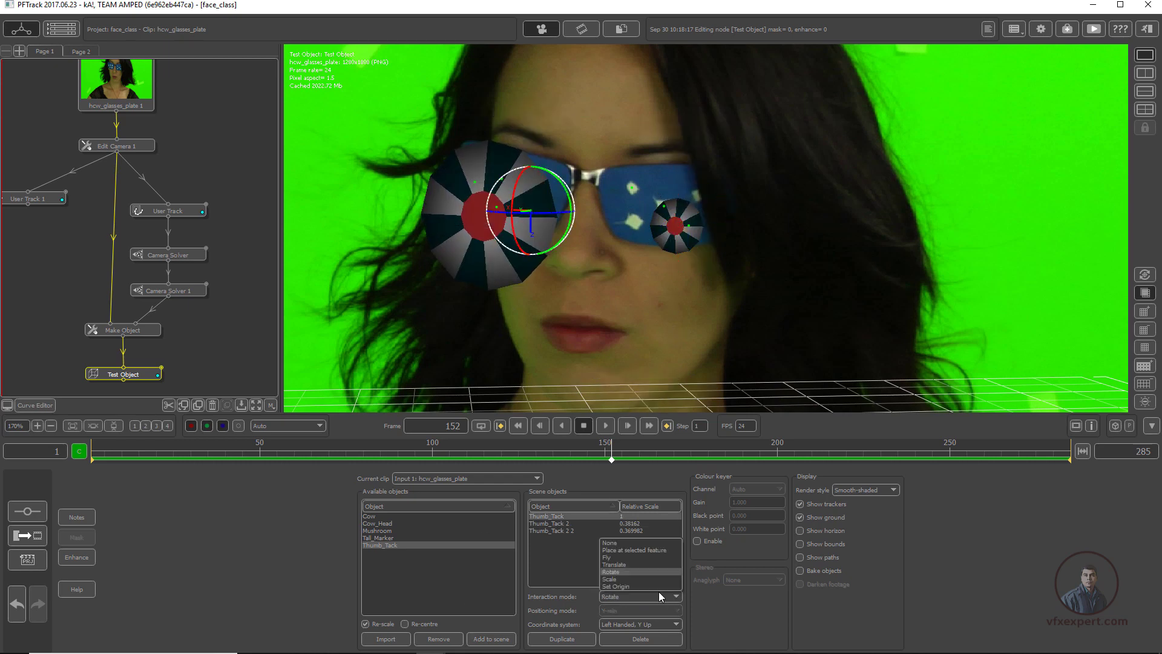
{"action": "left_click", "coordinate": [622, 579]}
{"action": "left_click_drag", "start_coordinate": [526, 224], "coordinate": [521, 254]}
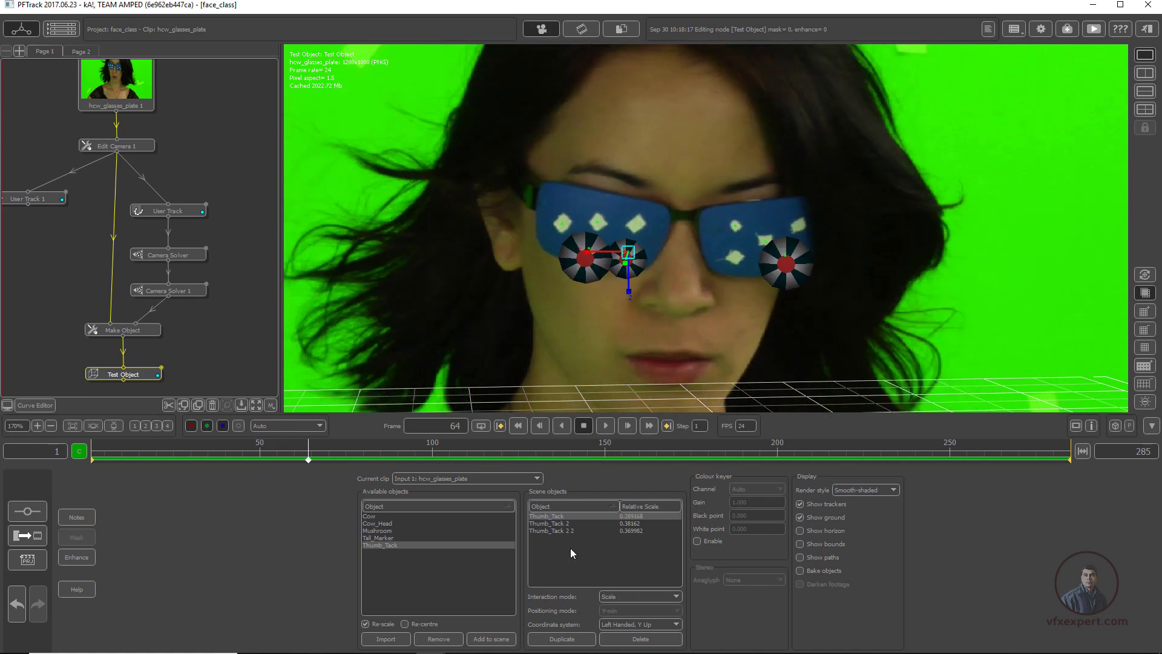
Adjust the rotation of the outer thumb tack on the image-left lens and set the interaction mode to None.
{"action": "left_click", "coordinate": [550, 530]}
{"action": "left_click", "coordinate": [635, 596]}
{"action": "left_click", "coordinate": [611, 571]}
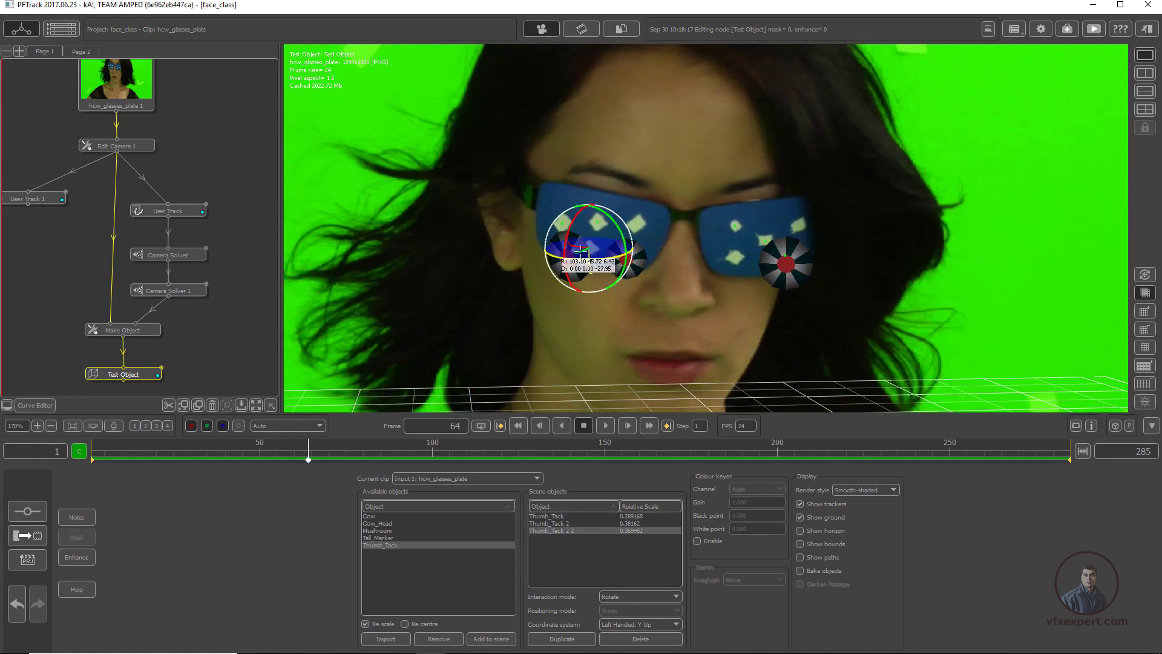
{"action": "left_click", "coordinate": [661, 597]}
{"action": "left_click", "coordinate": [617, 549]}
Scrub the clip to frame 216 to check how the thumb tacks stick to the glasses.
{"action": "scroll", "coordinate": [707, 288], "scroll_direction": "up", "scroll_amount": 1}
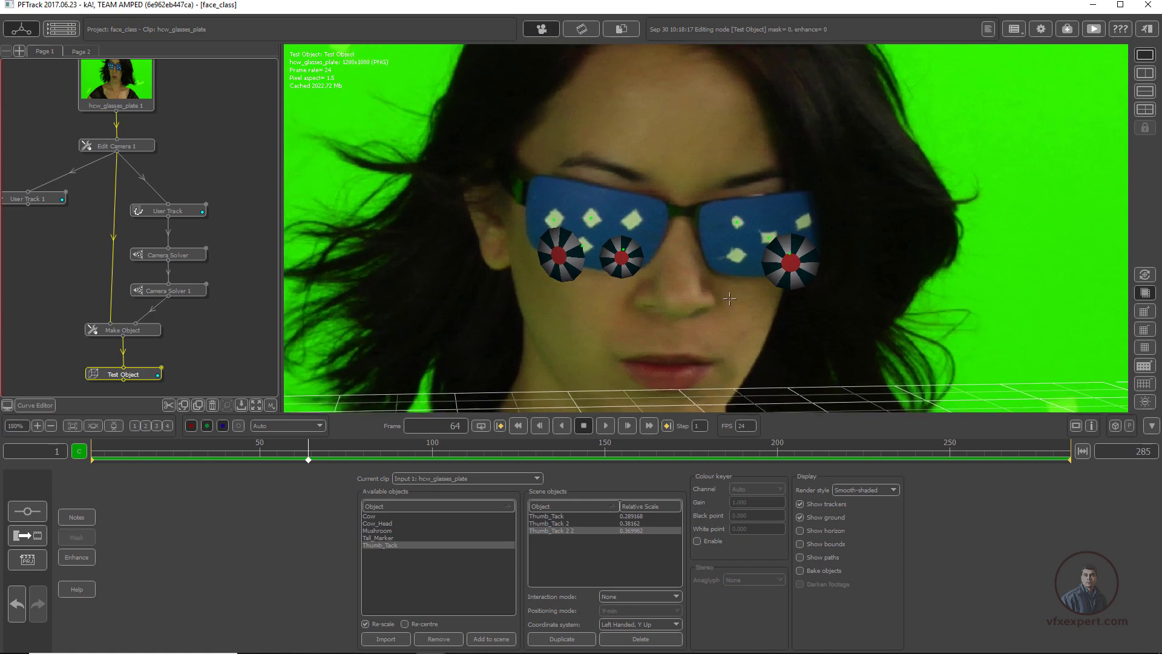
{"action": "scroll", "coordinate": [764, 367], "scroll_direction": "down", "scroll_amount": 5}
{"action": "middle_click_drag", "start_coordinate": [764, 366], "coordinate": [672, 332]}
{"action": "left_click_drag", "start_coordinate": [684, 455], "coordinate": [832, 454]}
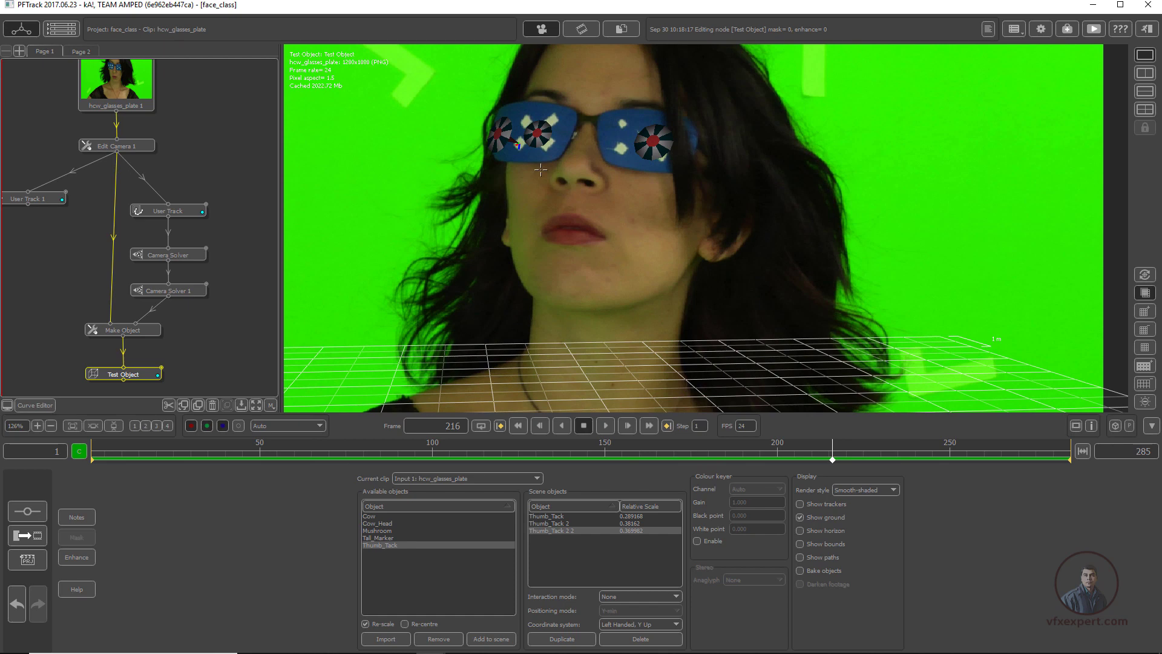
{"action": "scroll", "coordinate": [632, 301], "scroll_direction": "down", "scroll_amount": 4}
Add an Export node after Test Object and set its format to Autodesk Maya 2011 Ascii.
{"action": "middle_click_drag", "start_coordinate": [221, 332], "coordinate": [224, 309]}
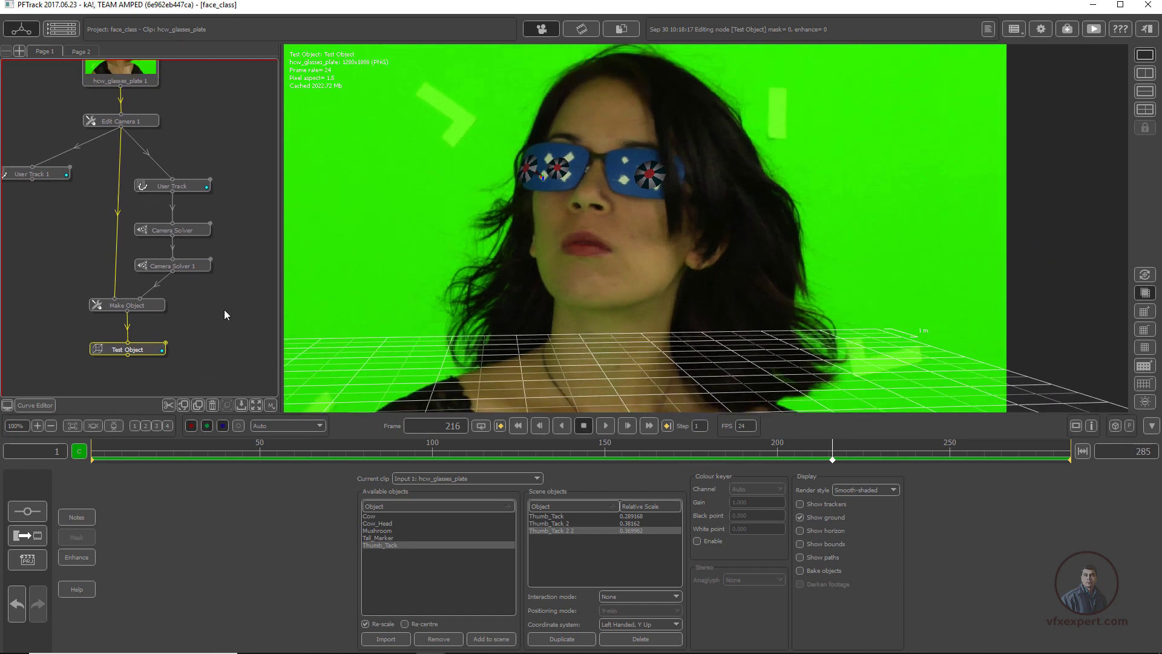
{"action": "right_click", "coordinate": [147, 347]}
{"action": "mouse_move", "coordinate": [176, 373]}
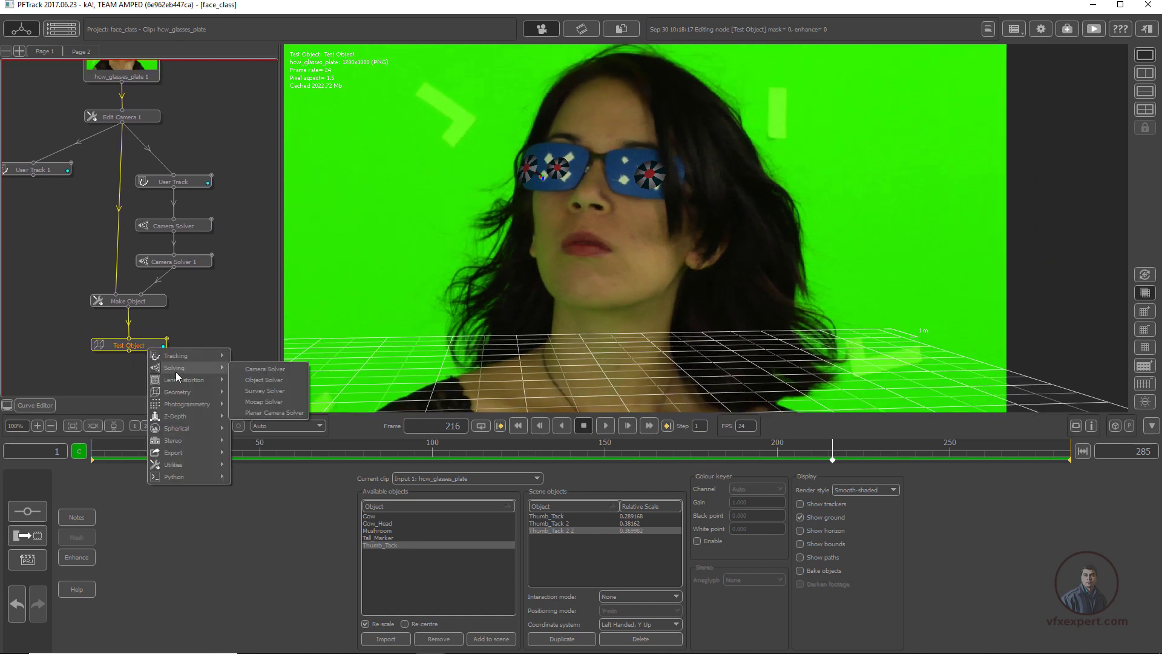
{"action": "left_click", "coordinate": [244, 452]}
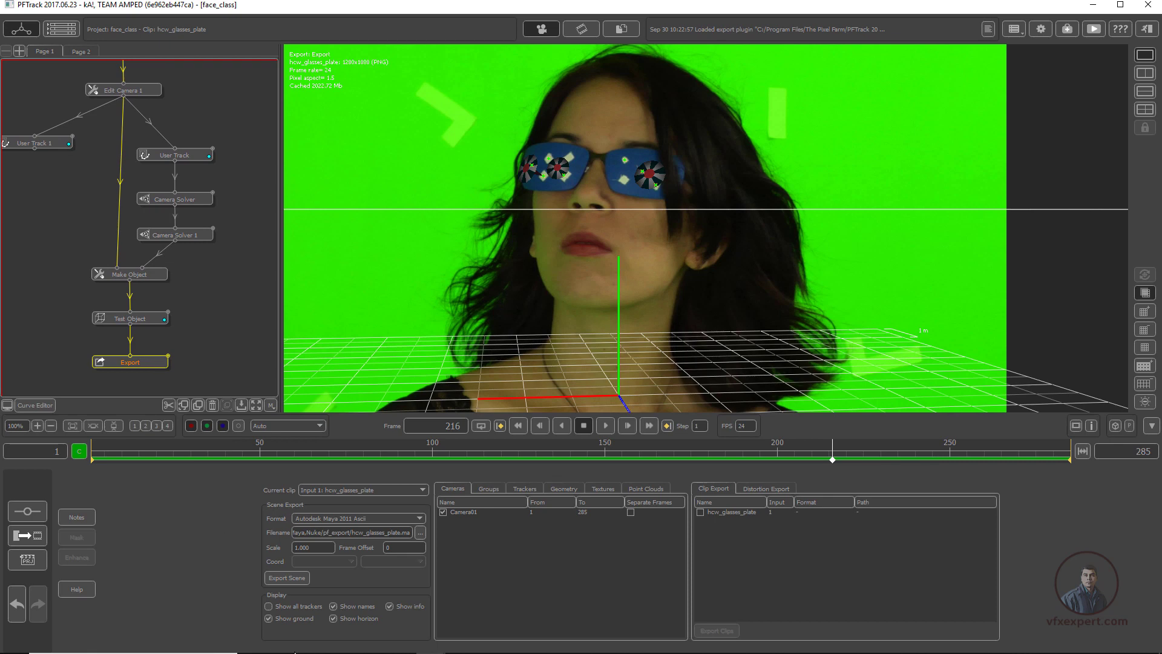
{"action": "left_click", "coordinate": [357, 518]}
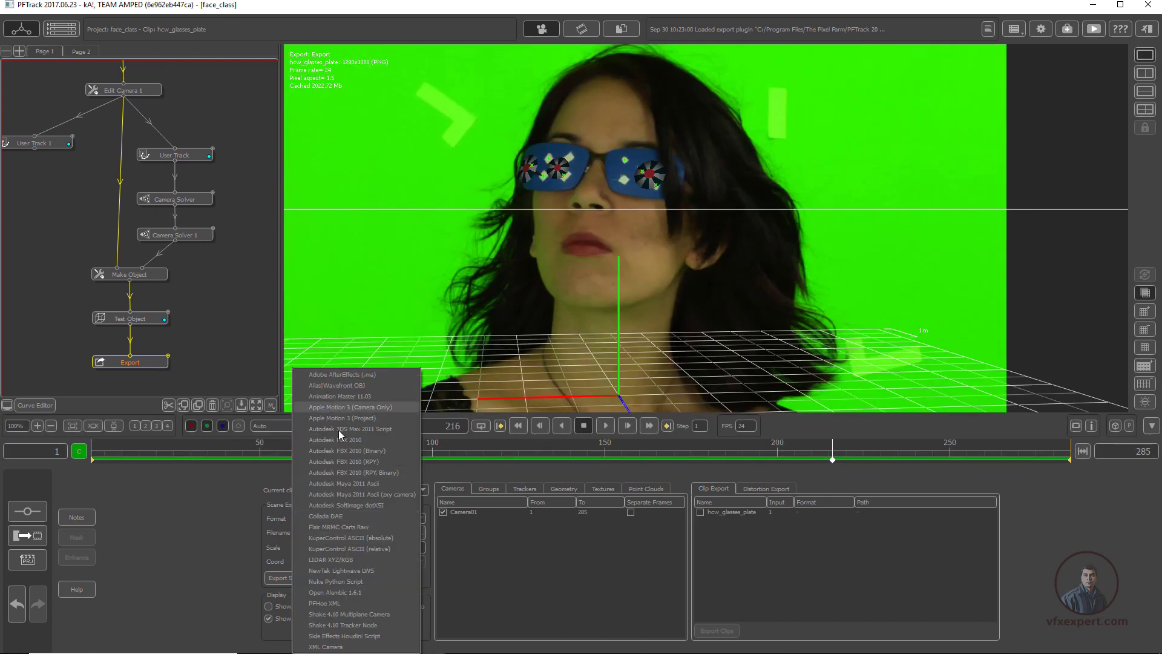
{"action": "left_click", "coordinate": [360, 482]}
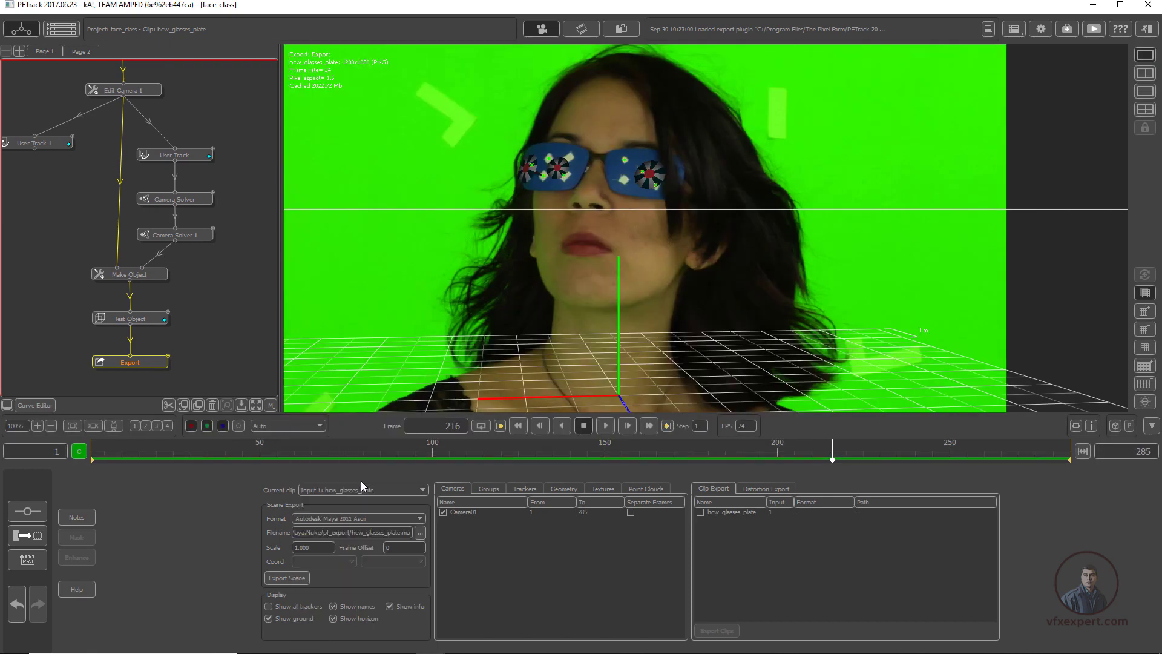
Export the scene as hcw_glasses_plate.ma in the pf_export folder and dismiss the confirmation.
{"action": "left_click", "coordinate": [420, 533]}
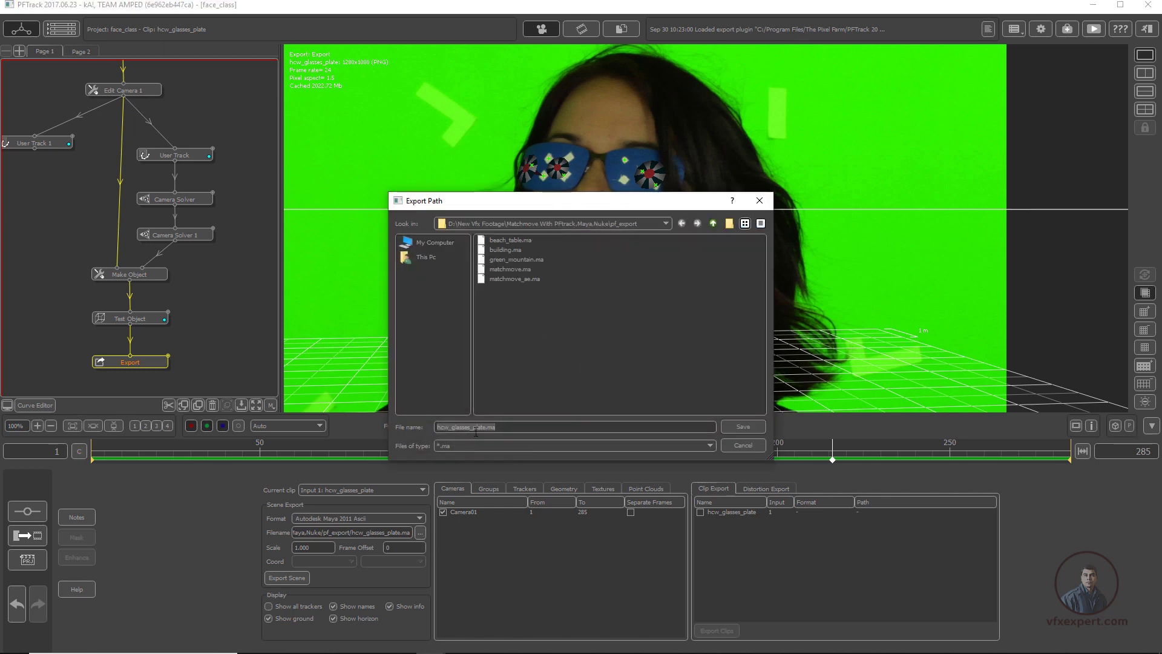
{"action": "left_click", "coordinate": [745, 428]}
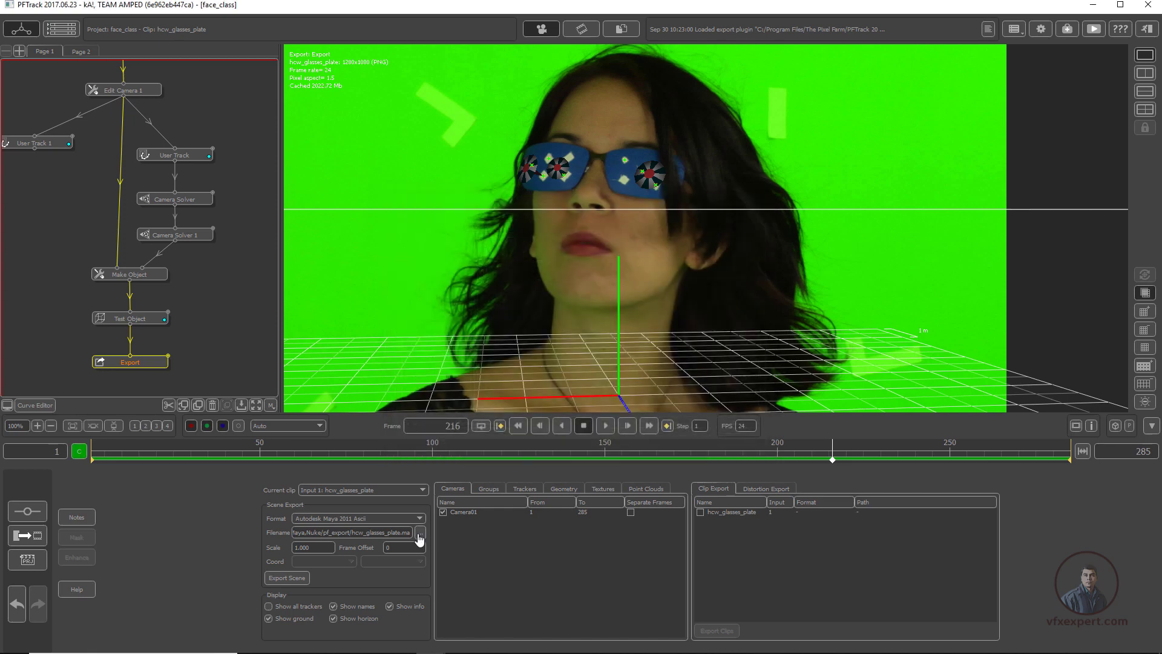
{"action": "left_click", "coordinate": [292, 578]}
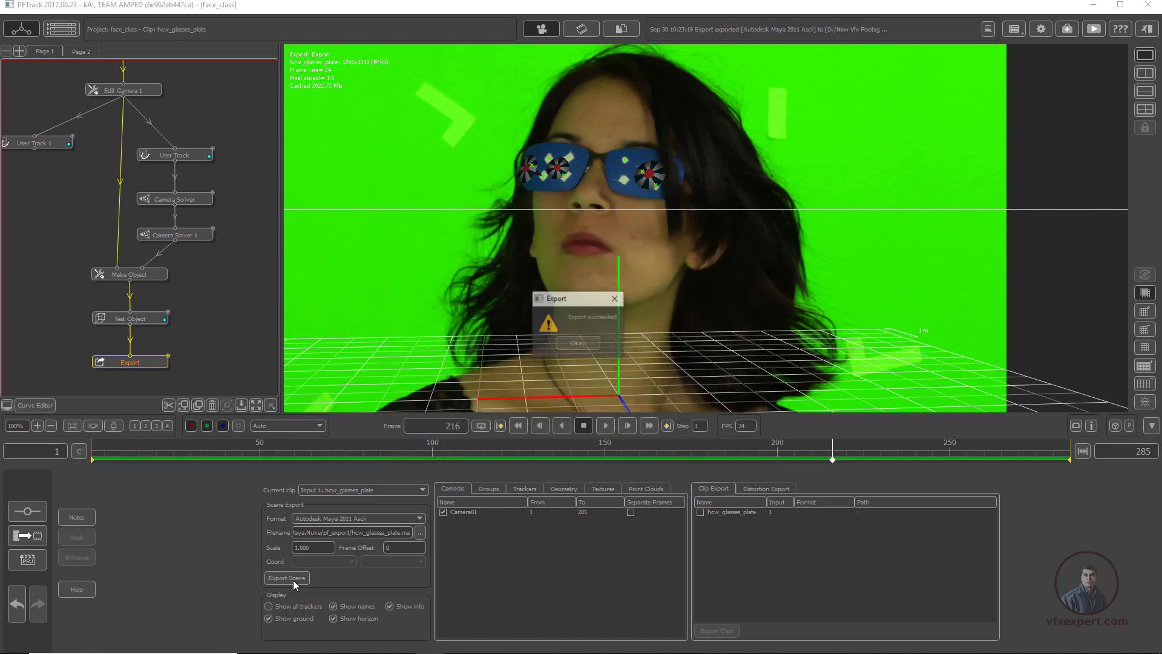
{"action": "left_click", "coordinate": [580, 343]}
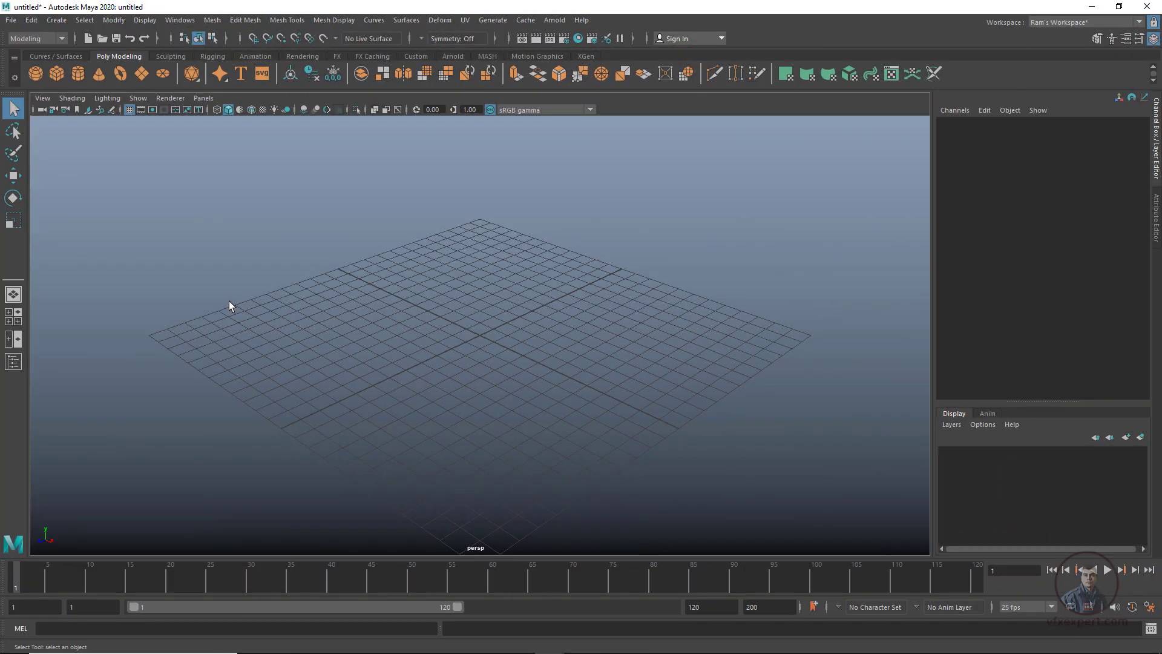
Create a new scene with the default time unit set to 24 fps.
{"action": "left_click", "coordinate": [11, 20]}
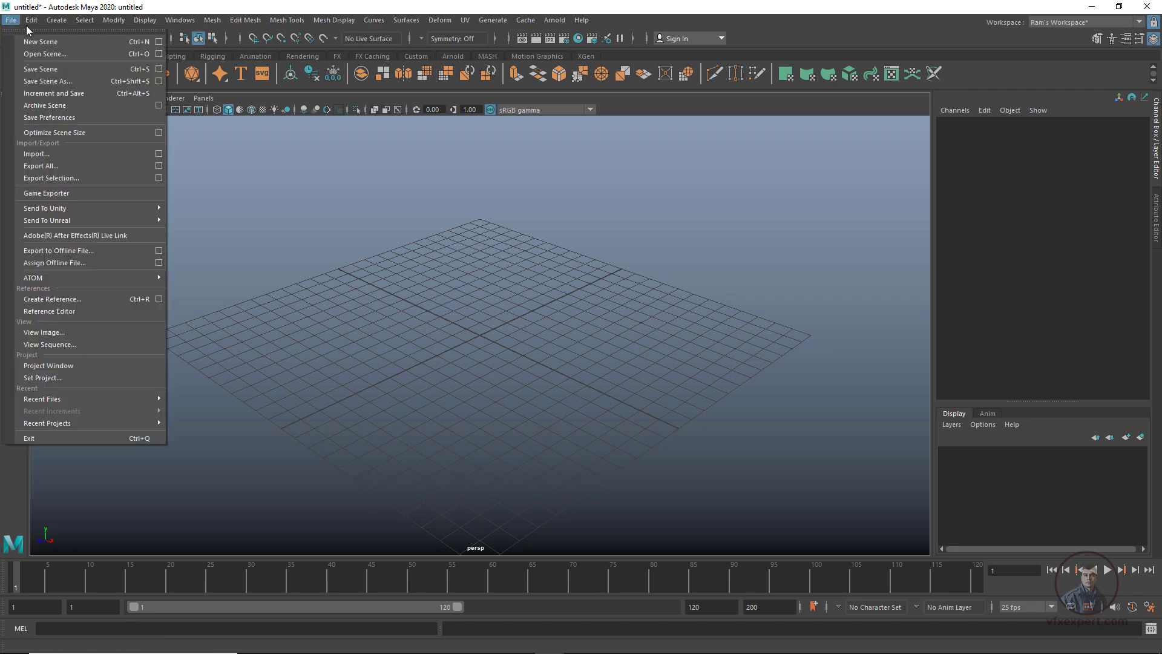
{"action": "mouse_move", "coordinate": [31, 23]}
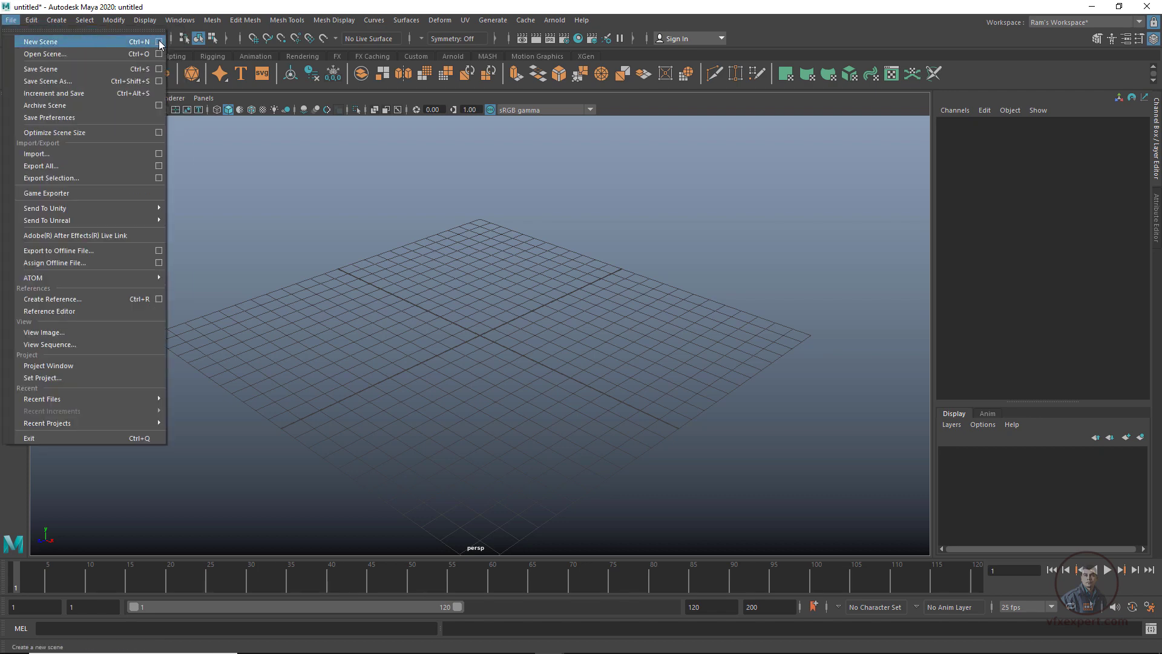
{"action": "left_click", "coordinate": [158, 40]}
{"action": "left_click", "coordinate": [435, 245]}
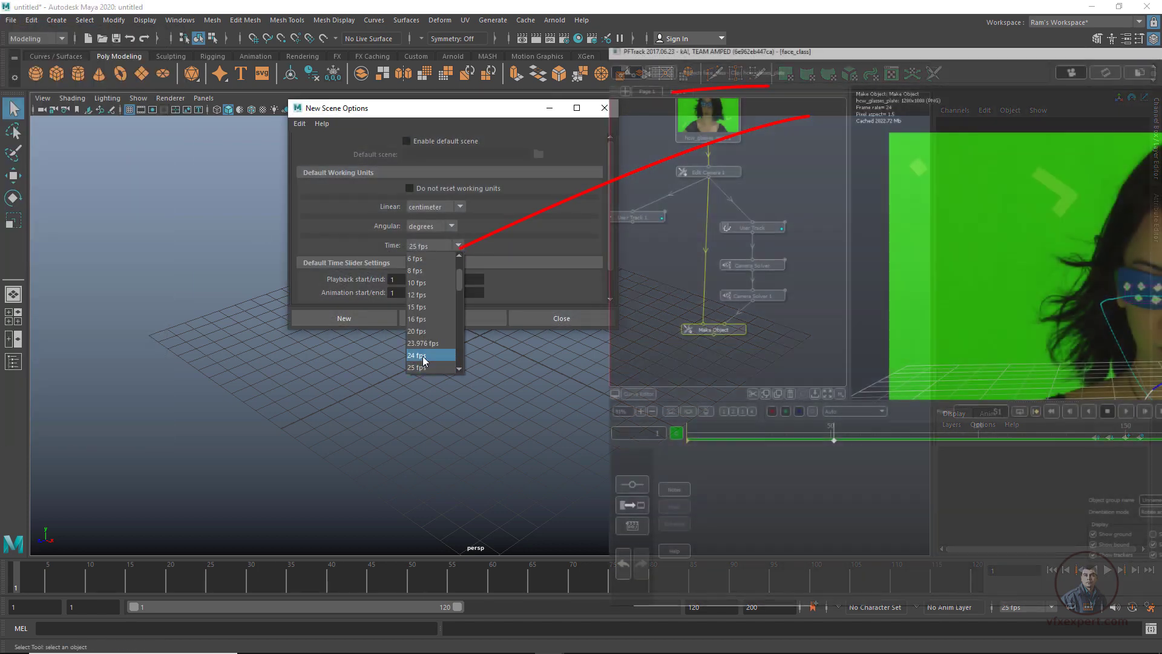
{"action": "left_click", "coordinate": [423, 355]}
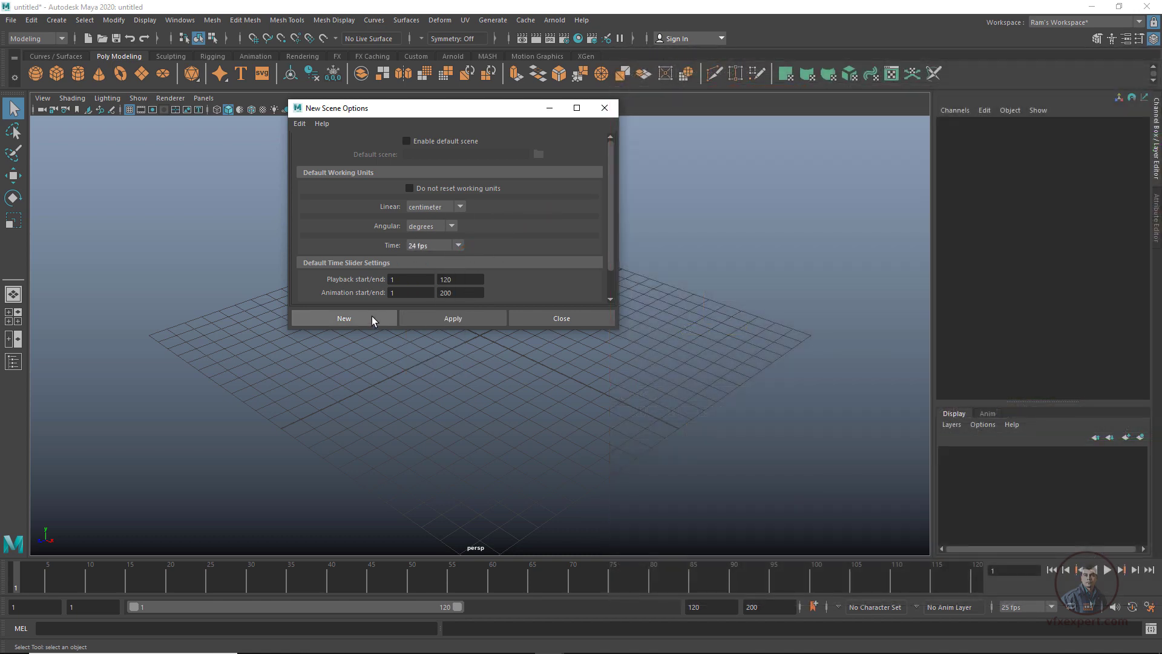
{"action": "left_click", "coordinate": [372, 316]}
{"action": "left_click", "coordinate": [571, 334]}
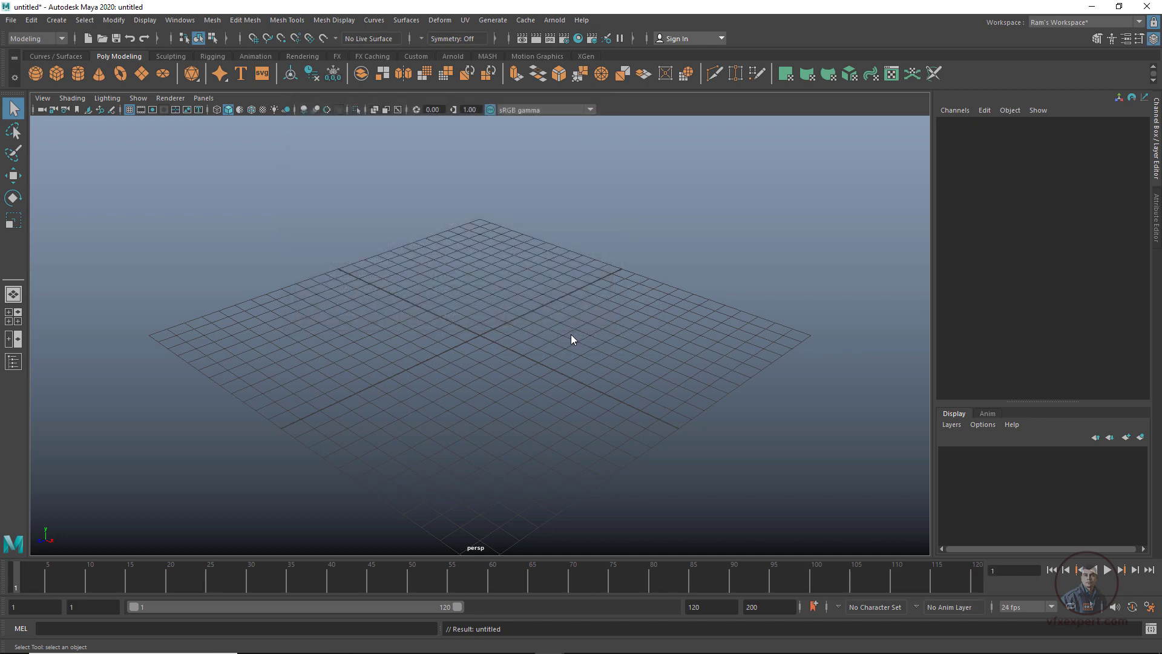
{"action": "left_click", "coordinate": [1051, 607]}
{"action": "left_click", "coordinate": [1028, 594]}
Bring hcw_glasses_plate.ma from the pf_export folder into the Maya scene and minimize the file browser window.
{"action": "mouse_move", "coordinate": [400, 650]}
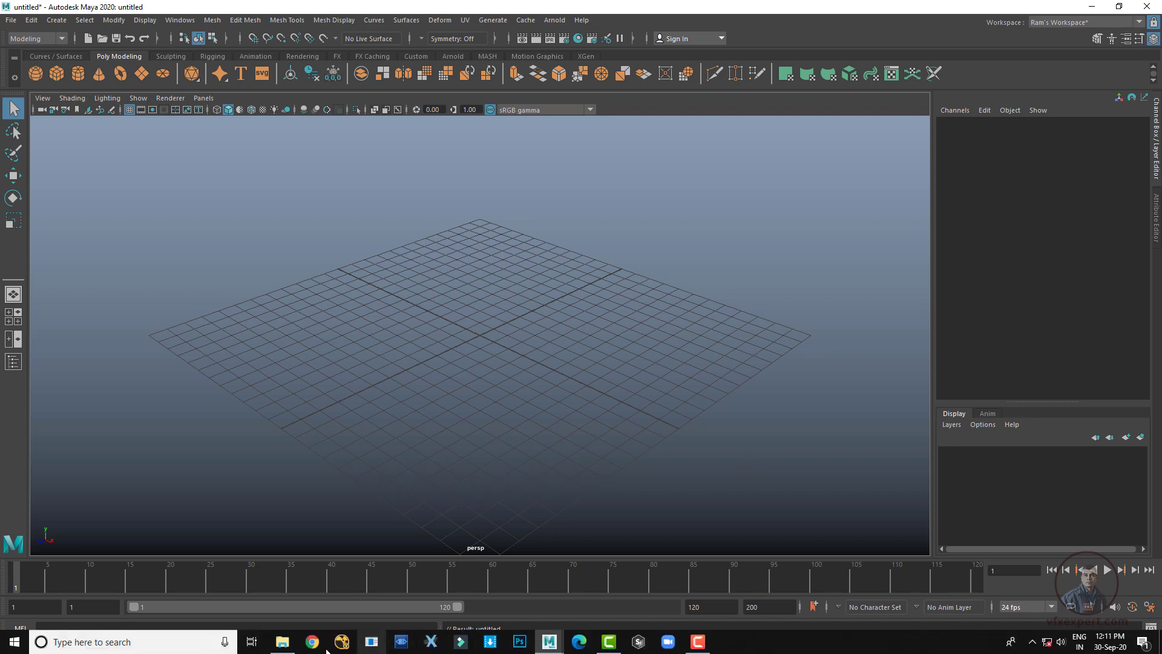
{"action": "left_click", "coordinate": [293, 648]}
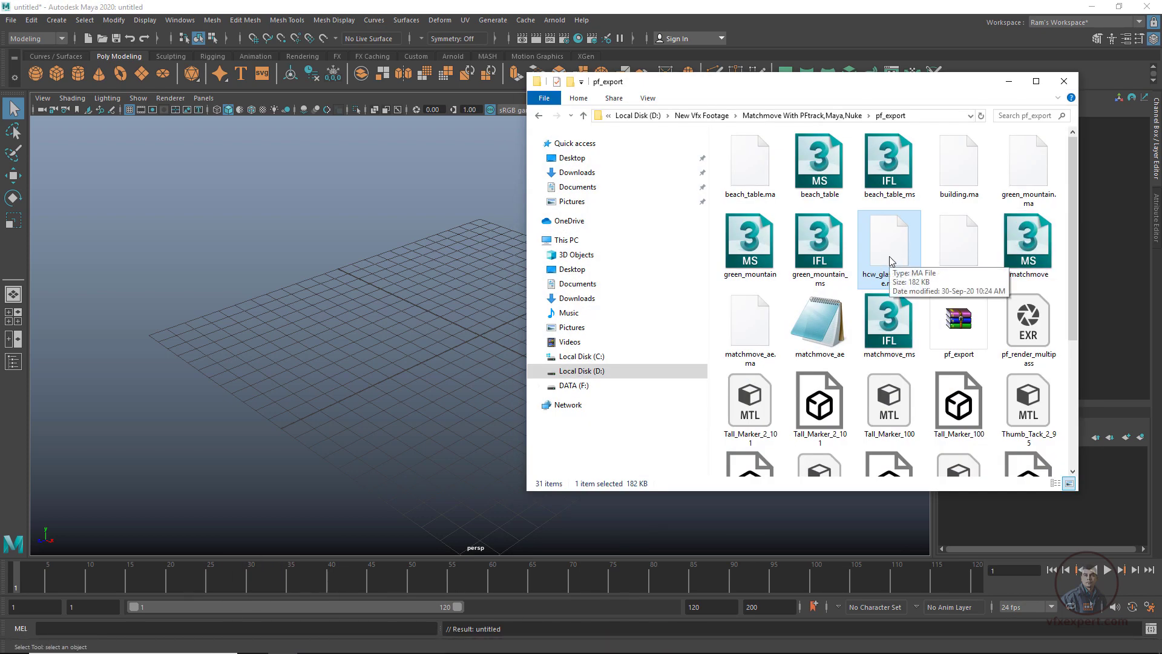
{"action": "left_click_drag", "start_coordinate": [889, 251], "coordinate": [422, 316]}
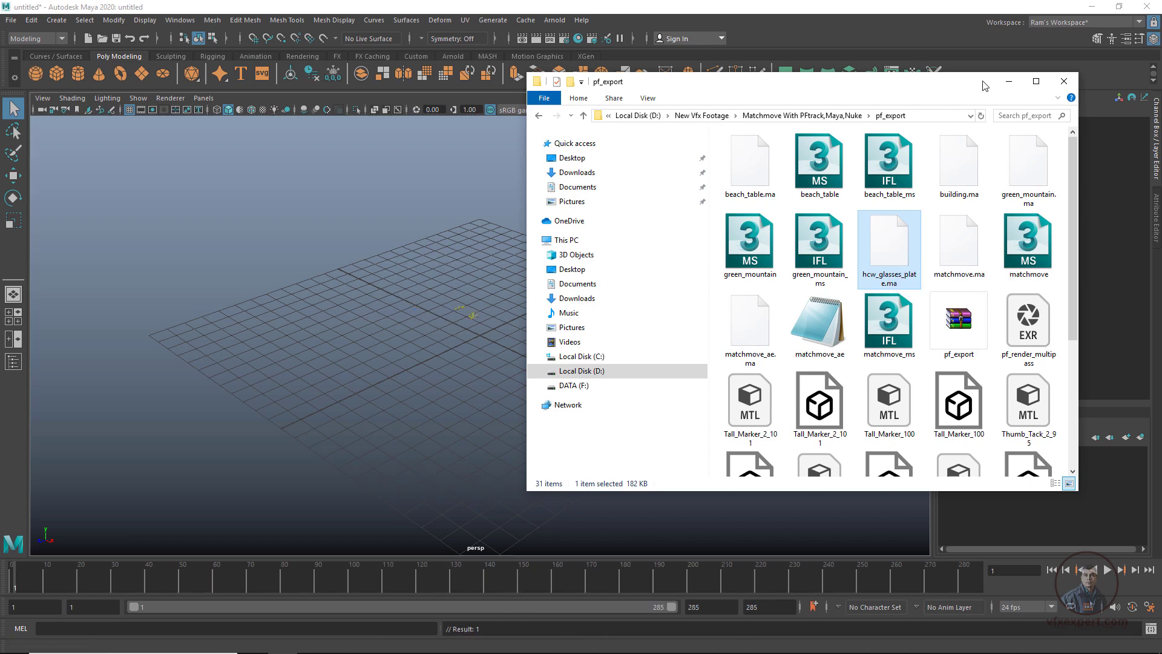
{"action": "left_click", "coordinate": [1008, 81]}
Examine the imported thumb tacks, locators and camera in the perspective view and move the timeline to frame 100.
{"action": "scroll", "coordinate": [488, 342], "scroll_direction": "up", "scroll_amount": 2}
{"action": "scroll", "coordinate": [488, 332], "scroll_direction": "up", "scroll_amount": 2}
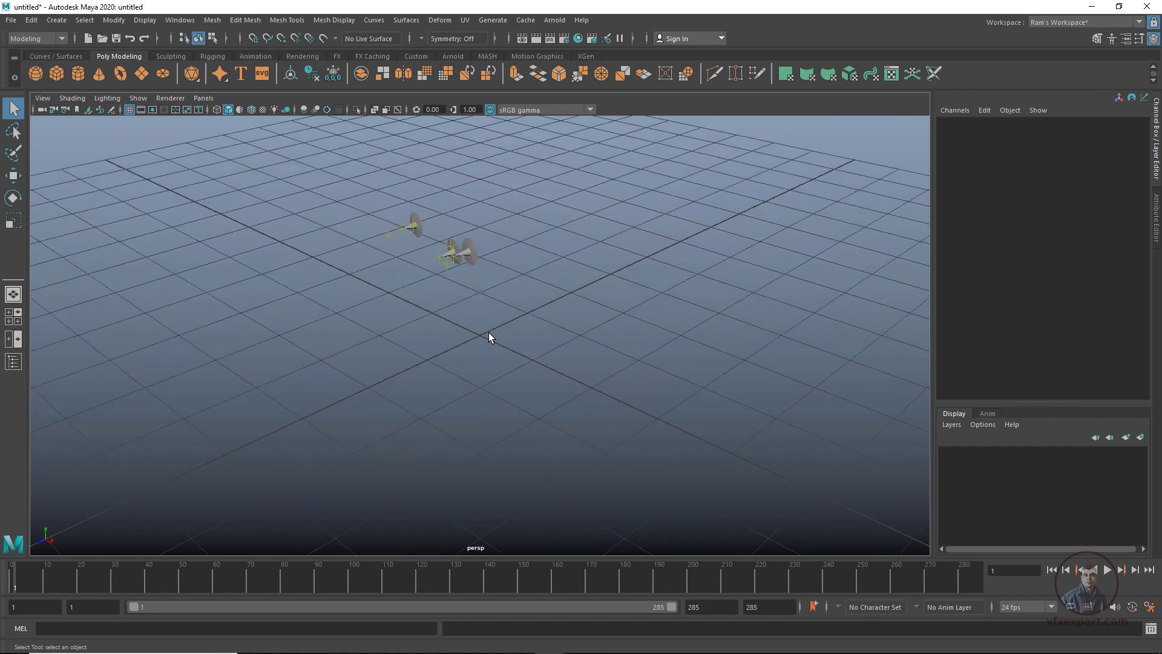
{"action": "left_click_drag", "start_coordinate": [552, 278], "coordinate": [419, 410], "text": "alt"}
{"action": "middle_click_drag", "start_coordinate": [355, 314], "coordinate": [305, 315], "text": "alt"}
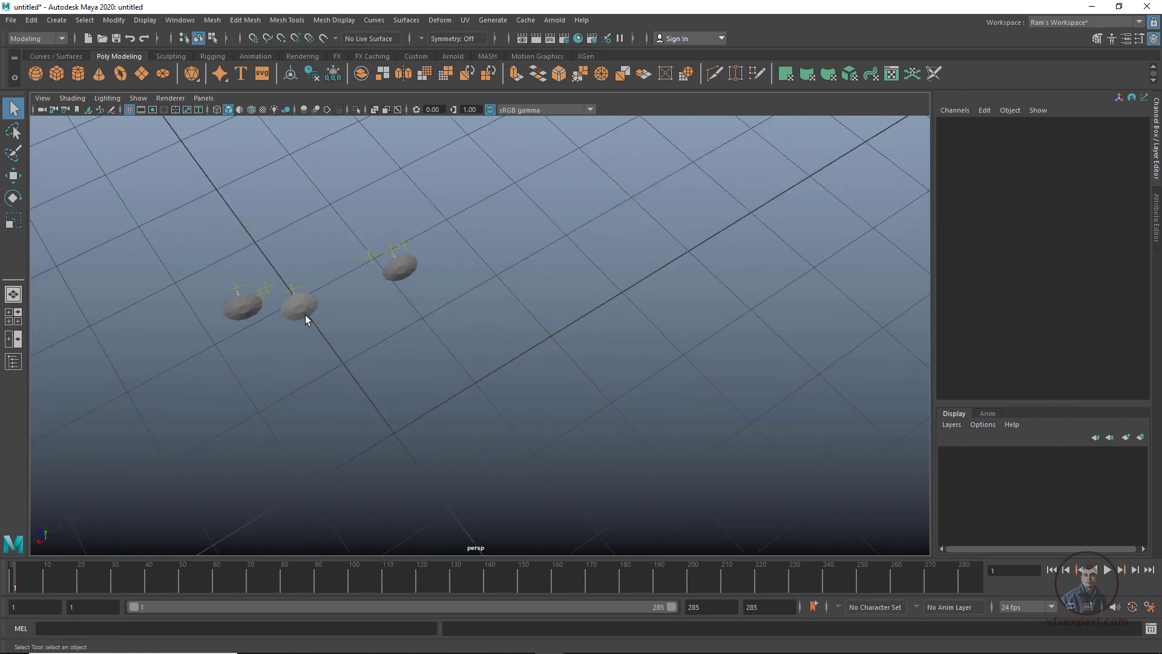
{"action": "left_click", "coordinate": [304, 311]}
{"action": "left_click", "coordinate": [367, 219]}
{"action": "left_click", "coordinate": [369, 255]}
{"action": "scroll", "coordinate": [400, 286], "scroll_direction": "down", "scroll_amount": 2}
{"action": "left_click", "coordinate": [460, 337]}
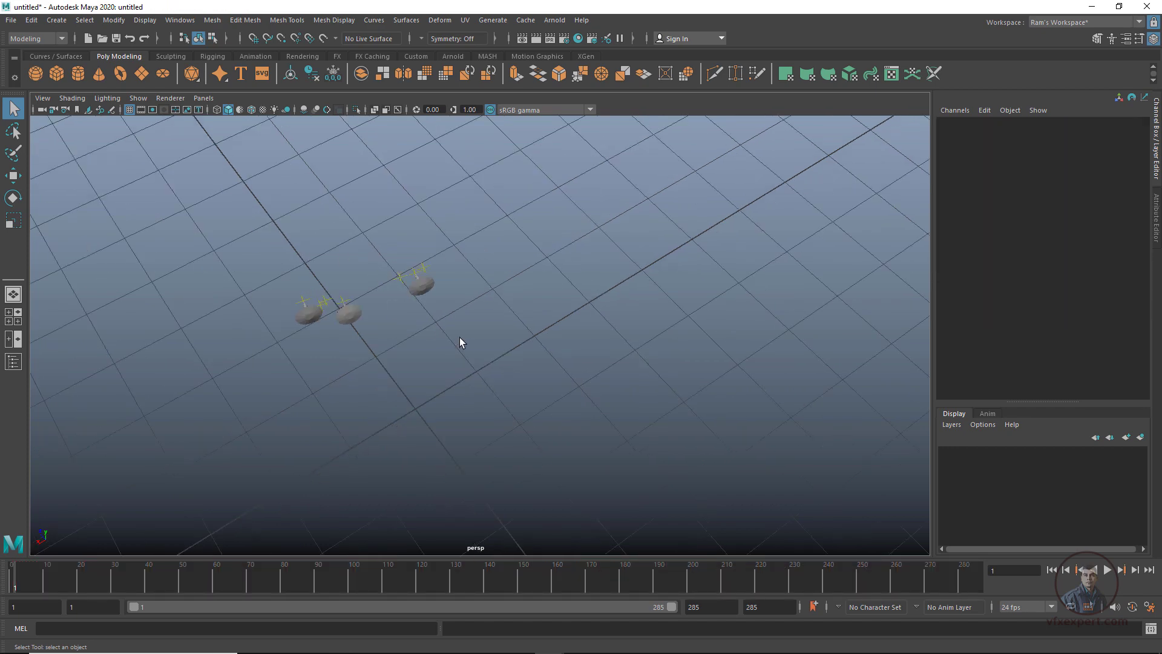
{"action": "scroll", "coordinate": [466, 341], "scroll_direction": "down", "scroll_amount": 4}
{"action": "scroll", "coordinate": [466, 341], "scroll_direction": "down", "scroll_amount": 3}
{"action": "scroll", "coordinate": [599, 420], "scroll_direction": "down", "scroll_amount": 3}
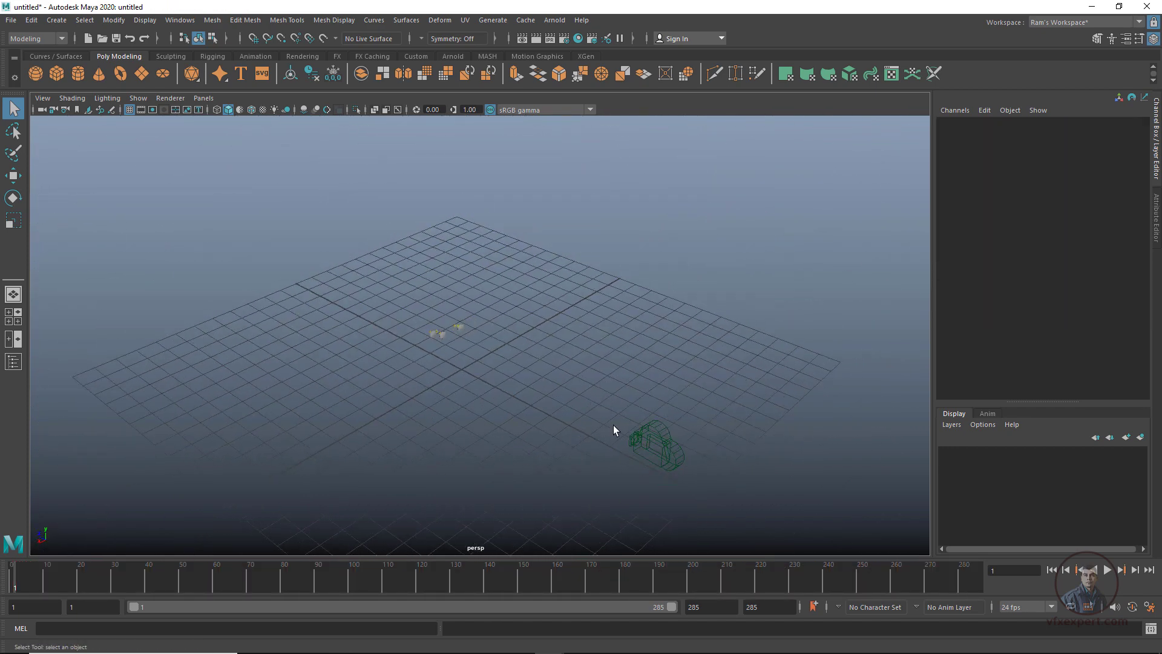
{"action": "mouse_move", "coordinate": [346, 585]}
{"action": "left_mouse_down"}
{"action": "mouse_move", "coordinate": [444, 582]}
{"action": "mouse_move", "coordinate": [293, 597]}
{"action": "mouse_move", "coordinate": [350, 588]}
{"action": "left_mouse_up"}
{"action": "scroll", "coordinate": [451, 339], "scroll_direction": "up", "scroll_amount": 2}
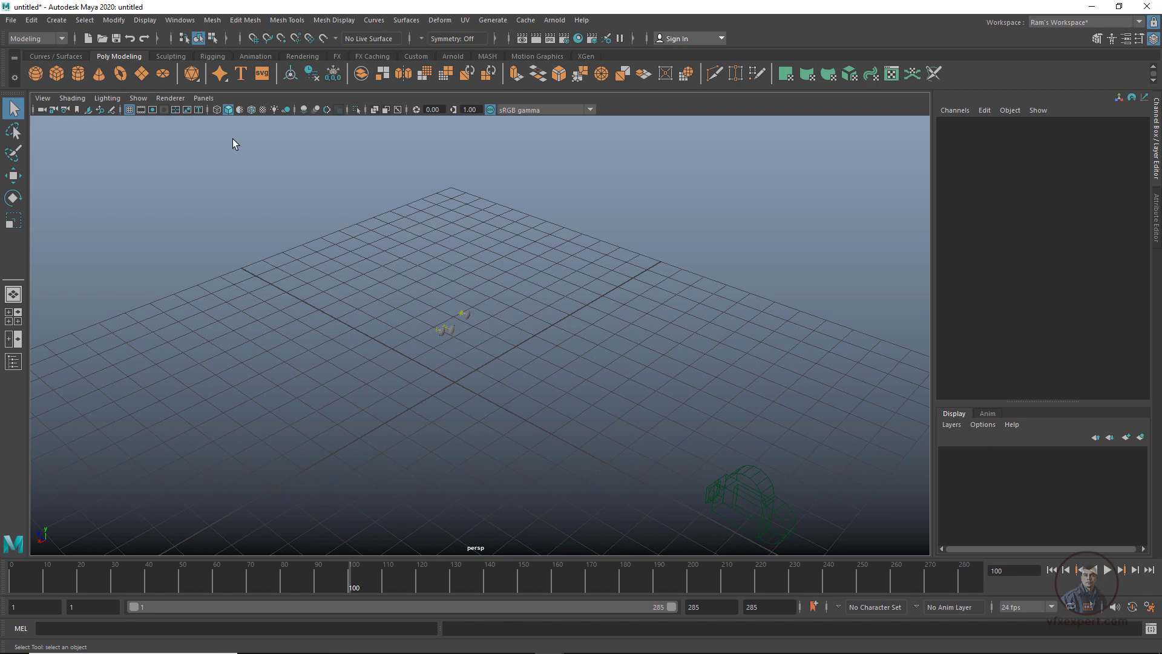
Open the Outliner, expand pf_data and put the three thumb tacks in a new display layer named proxy.
{"action": "left_click", "coordinate": [180, 20]}
{"action": "left_click", "coordinate": [200, 149]}
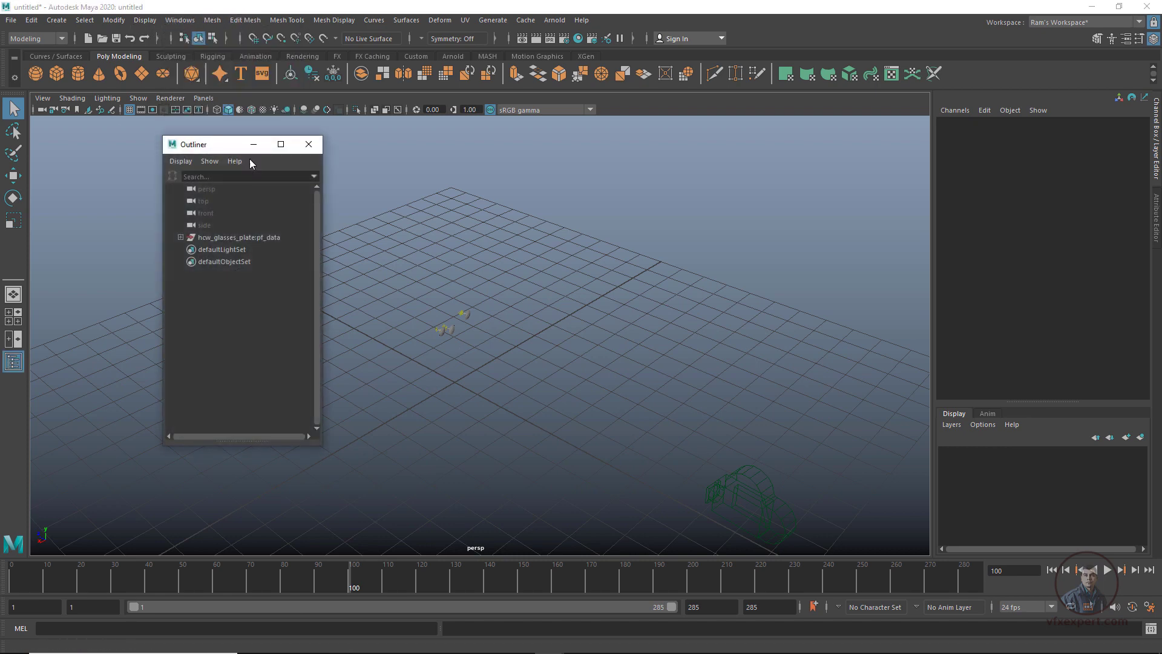
{"action": "left_click", "coordinate": [181, 237]}
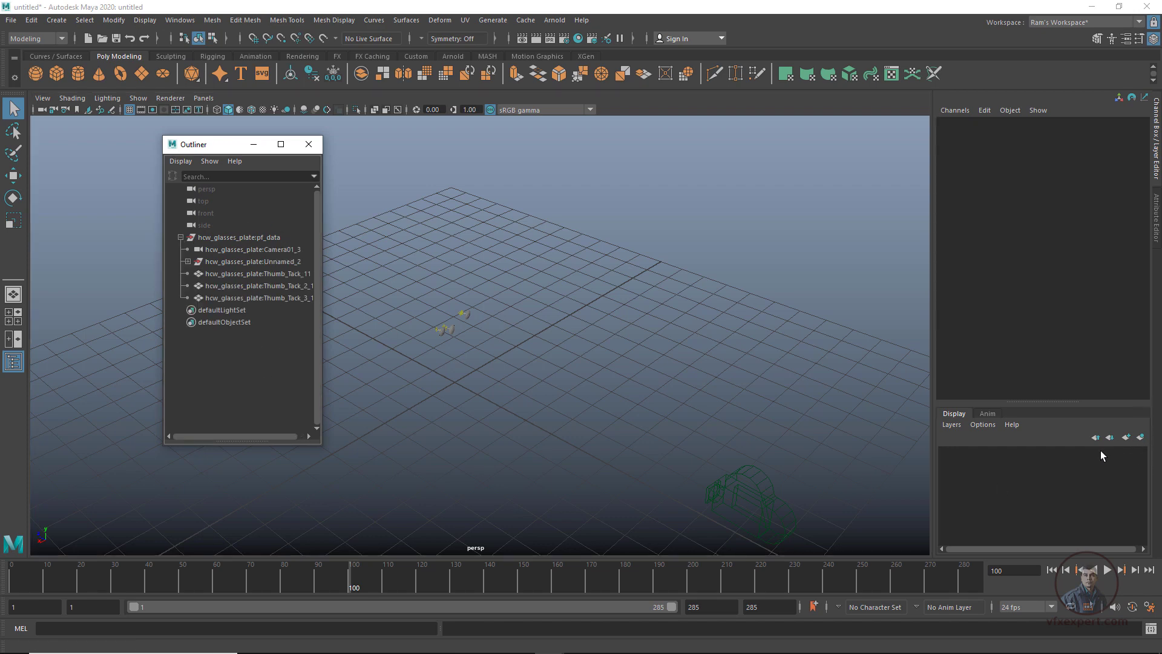
{"action": "left_click", "coordinate": [256, 274]}
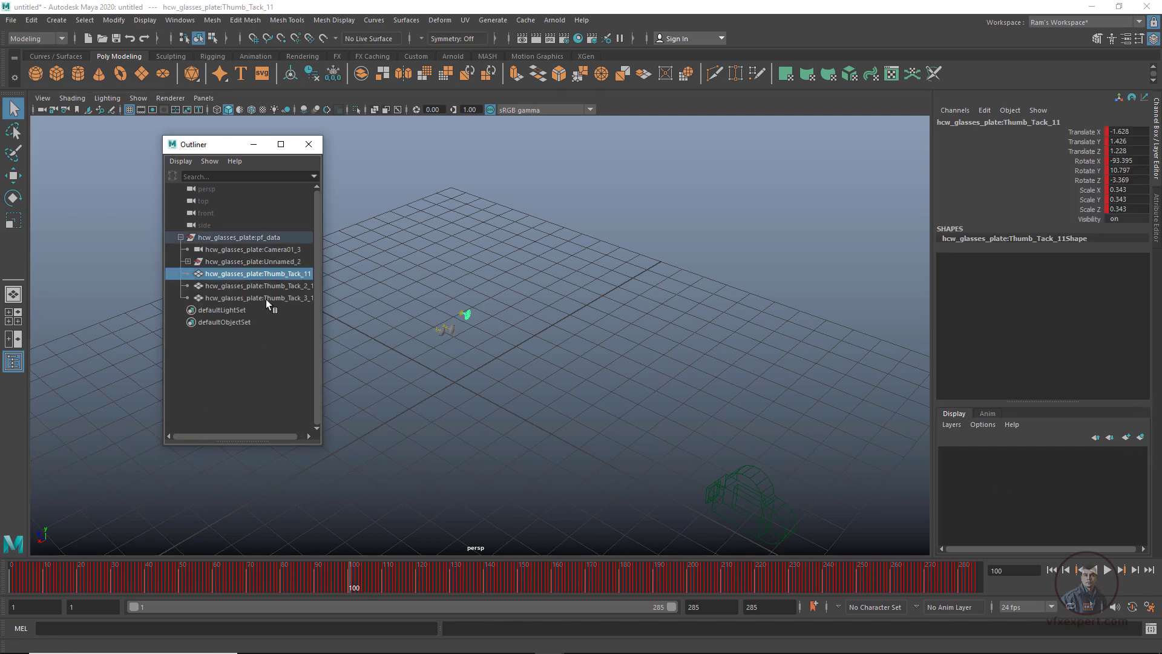
{"action": "left_click", "coordinate": [266, 299], "text": "shift"}
{"action": "left_click", "coordinate": [1140, 436]}
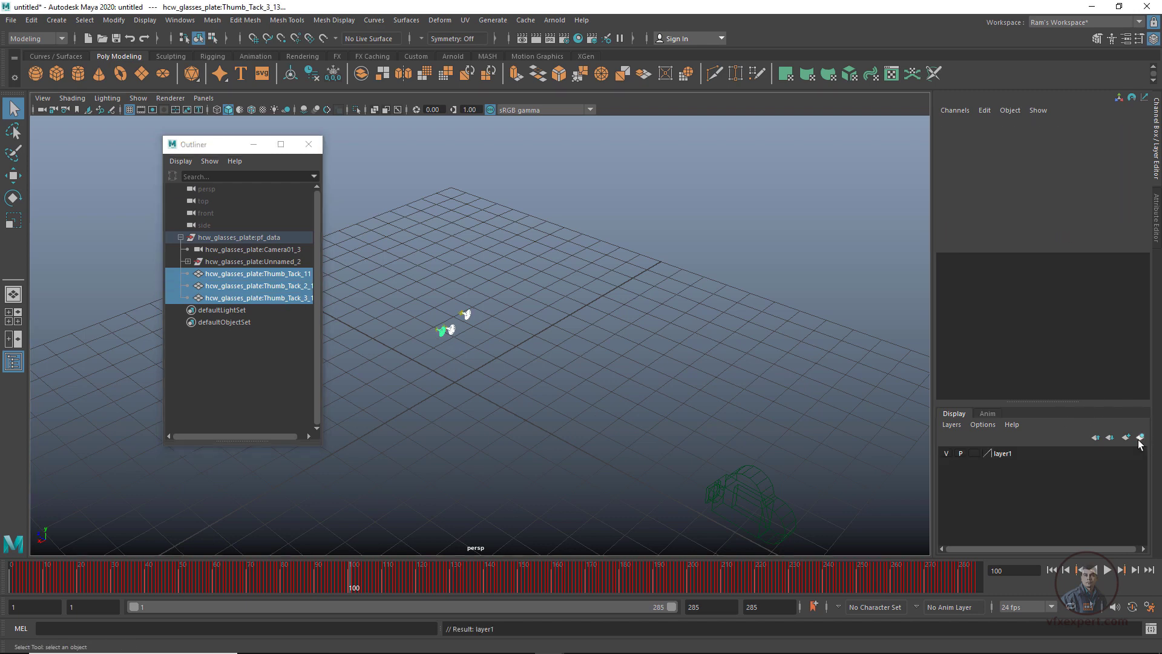
{"action": "left_click", "coordinate": [1008, 453]}
{"action": "double_click", "coordinate": [1008, 454]}
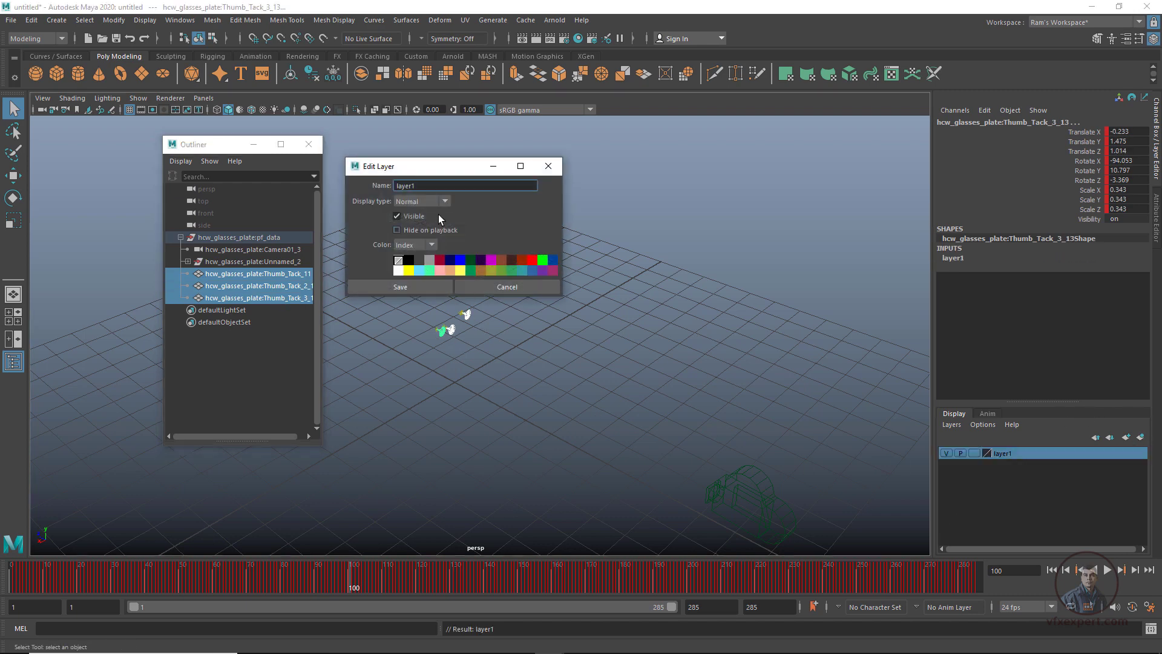
{"action": "type", "text": "proxy"}
{"action": "left_click", "coordinate": [411, 286]}
Put the seven trackers under Unnamed_2 in a new display layer named object_locators with a yellow color.
{"action": "left_click", "coordinate": [199, 263]}
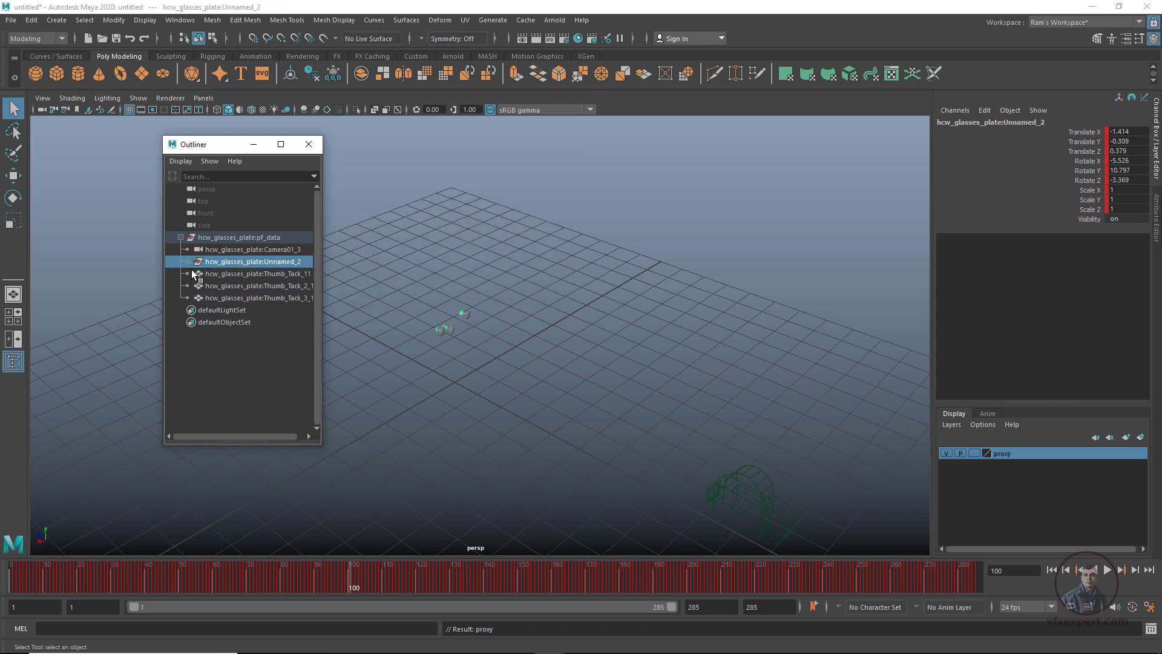
{"action": "left_click", "coordinate": [187, 262]}
{"action": "left_click", "coordinate": [232, 274]}
{"action": "left_click", "coordinate": [232, 347], "text": "shift"}
{"action": "left_click", "coordinate": [1140, 436]}
{"action": "double_click", "coordinate": [1009, 458]}
{"action": "type", "text": "object_locators"}
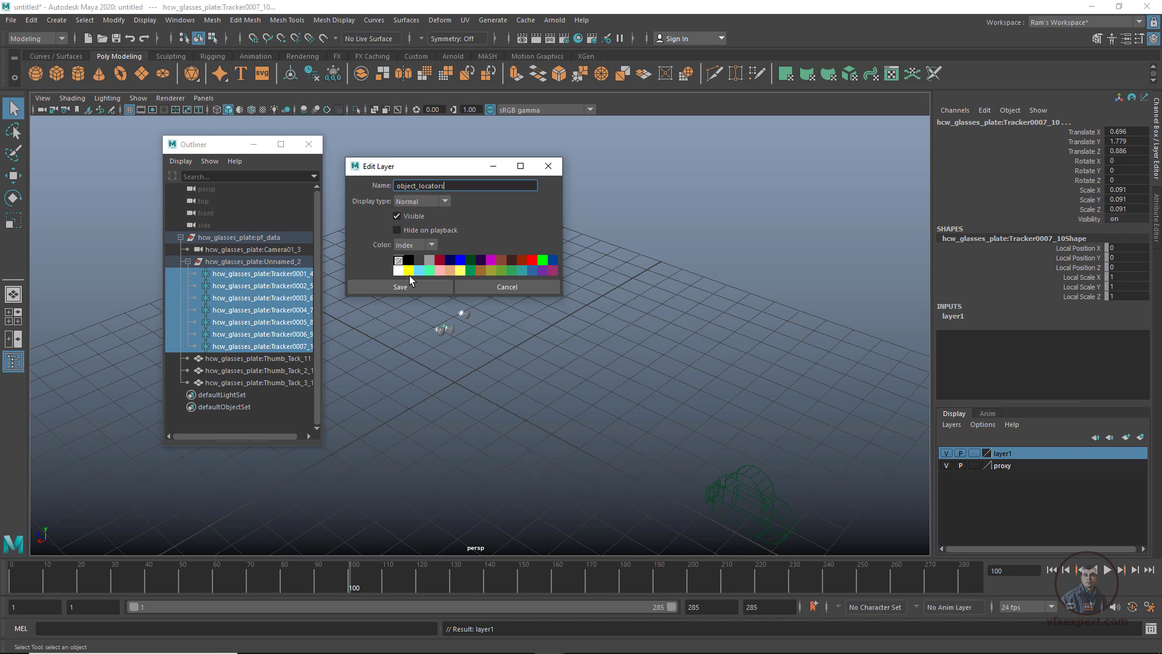
{"action": "left_click", "coordinate": [408, 270]}
{"action": "left_click", "coordinate": [412, 285]}
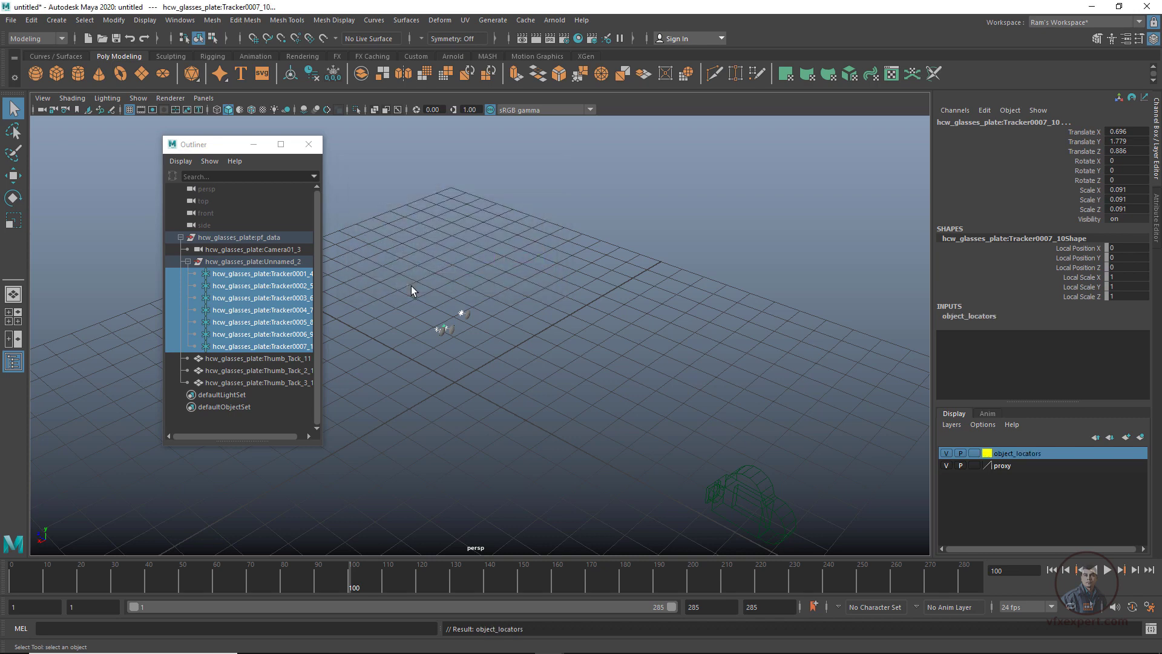
Inspect the yellow locators beside the thumb tacks, hide the proxy layer and minimize the Outliner.
{"action": "left_click", "coordinate": [585, 247]}
{"action": "scroll", "coordinate": [478, 311], "scroll_direction": "up", "scroll_amount": 6}
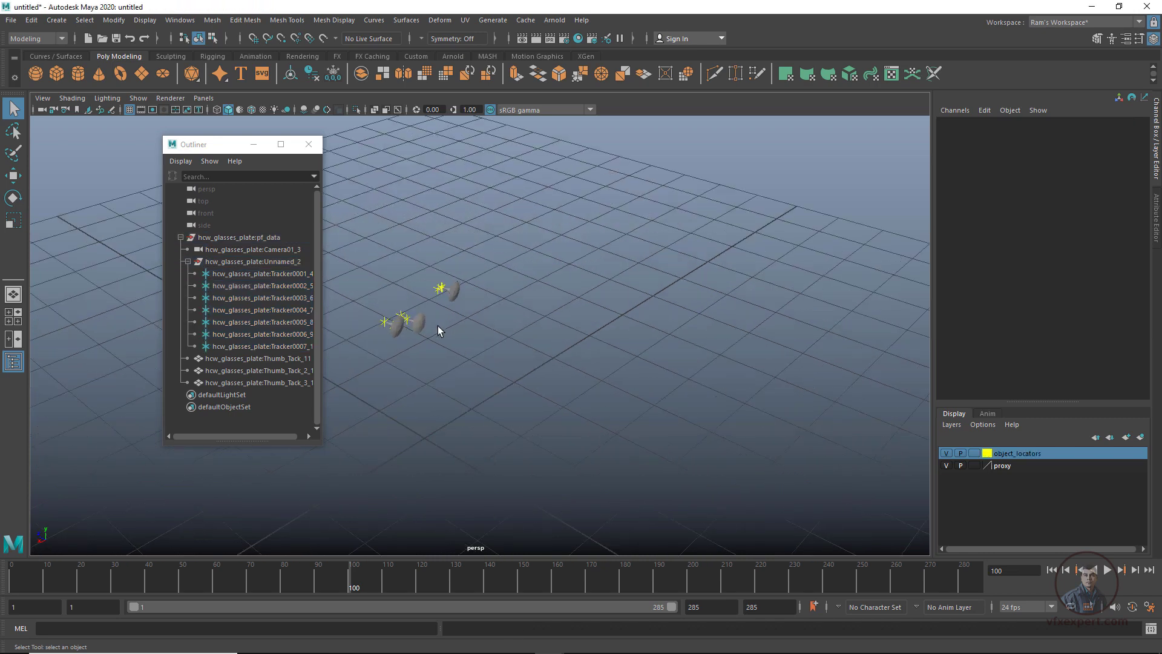
{"action": "scroll", "coordinate": [406, 321], "scroll_direction": "up", "scroll_amount": 2}
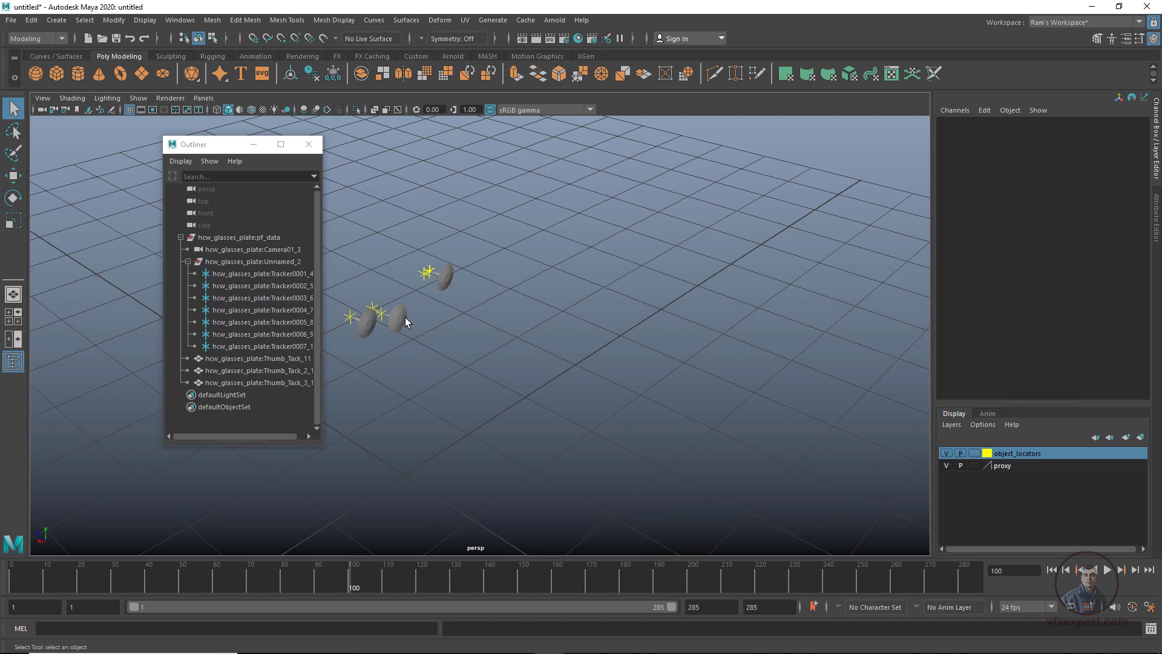
{"action": "left_click", "coordinate": [949, 466]}
{"action": "left_click", "coordinate": [253, 144]}
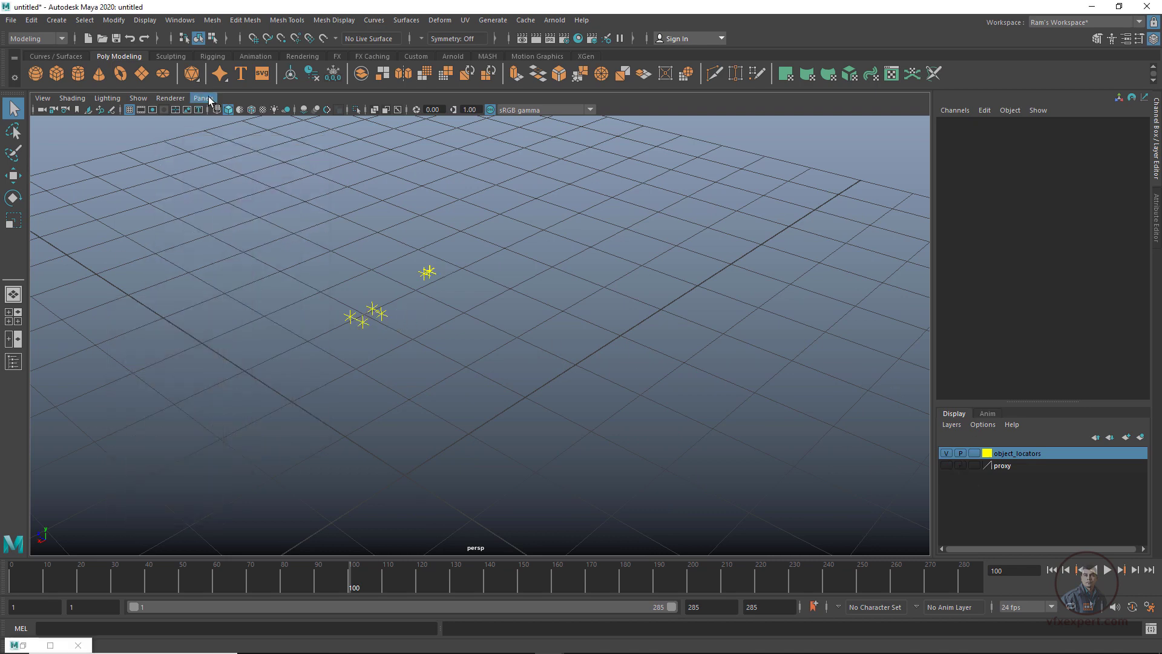
Look through hcw_glasses_plate:Camera01_3 and play the clip from near the start to check the locators on the glasses.
{"action": "left_click", "coordinate": [203, 97]}
{"action": "mouse_move", "coordinate": [257, 110]}
{"action": "left_click", "coordinate": [364, 111]}
{"action": "left_click", "coordinate": [42, 573]}
{"action": "key", "text": "alt+v"}
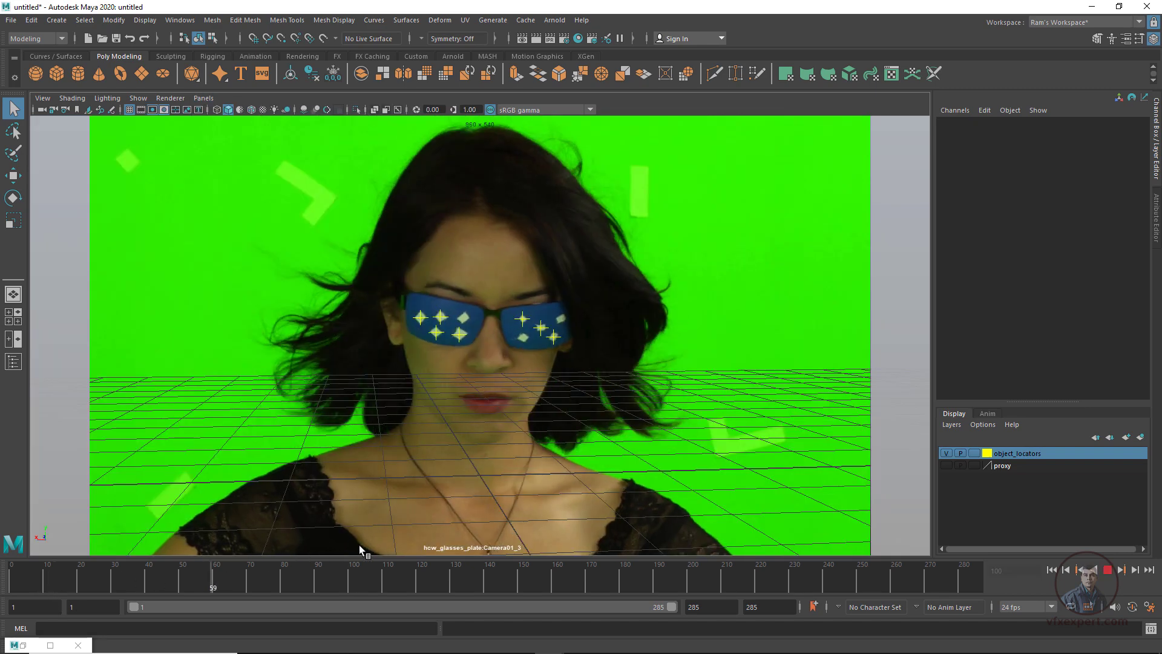
{"action": "left_click", "coordinate": [337, 574]}
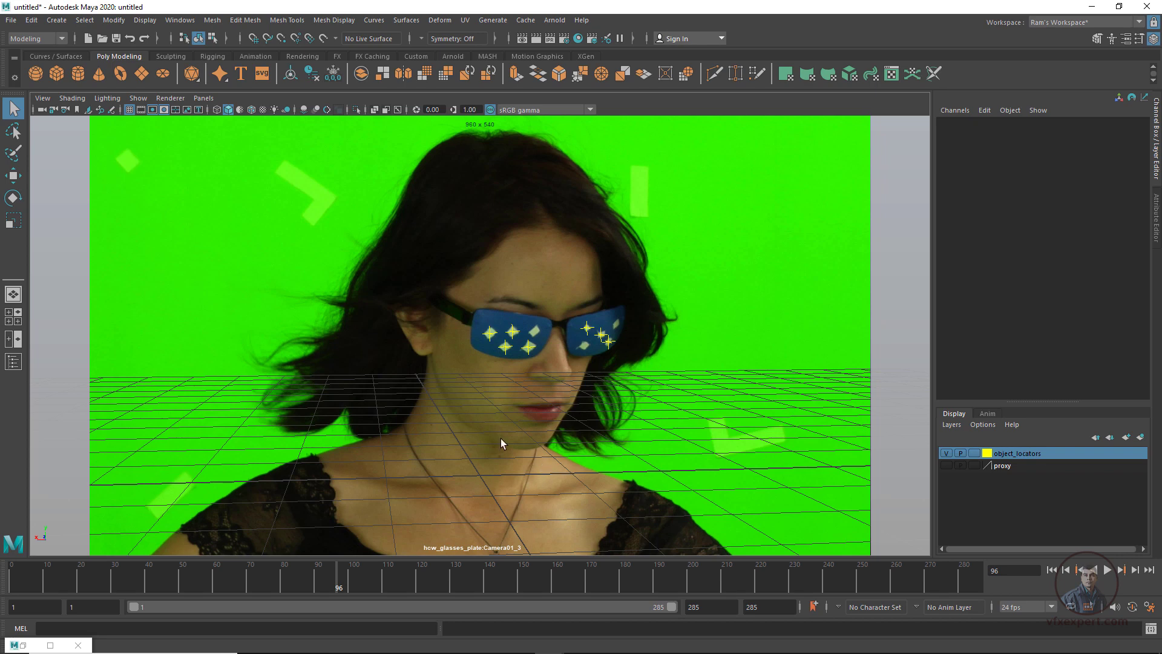
Hide the viewport grid and replay the clip to check the locators, leaving the timeline at frame 100.
{"action": "left_click", "coordinate": [130, 110]}
{"action": "key", "text": "alt+v"}
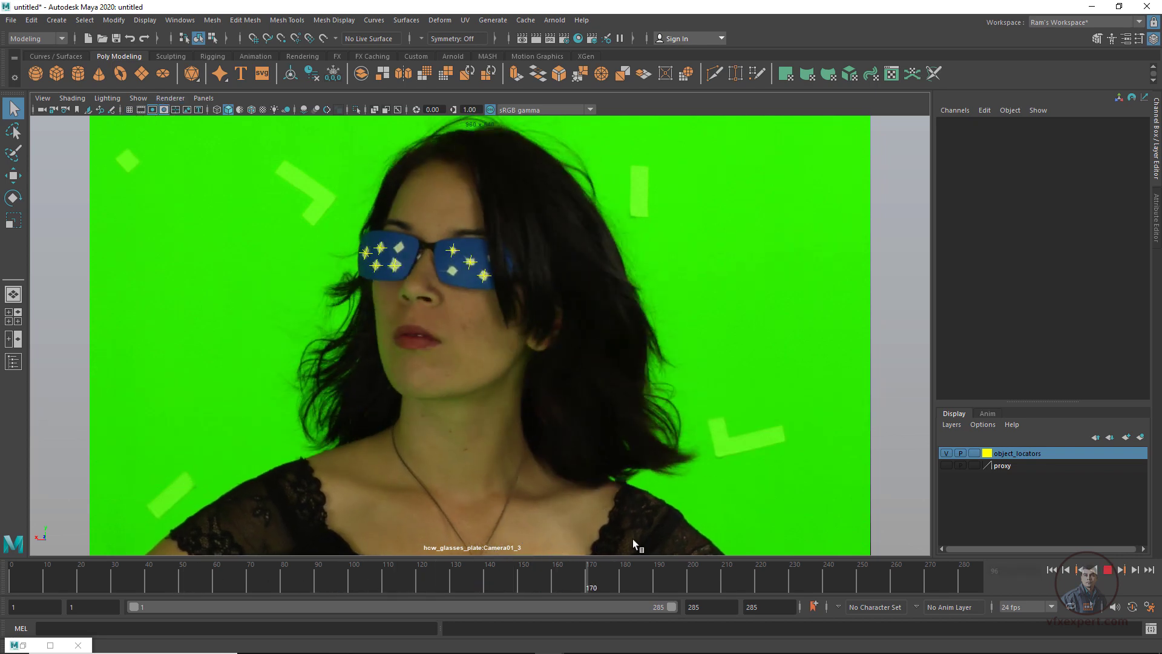
{"action": "left_click", "coordinate": [315, 568]}
{"action": "key", "text": "alt+v"}
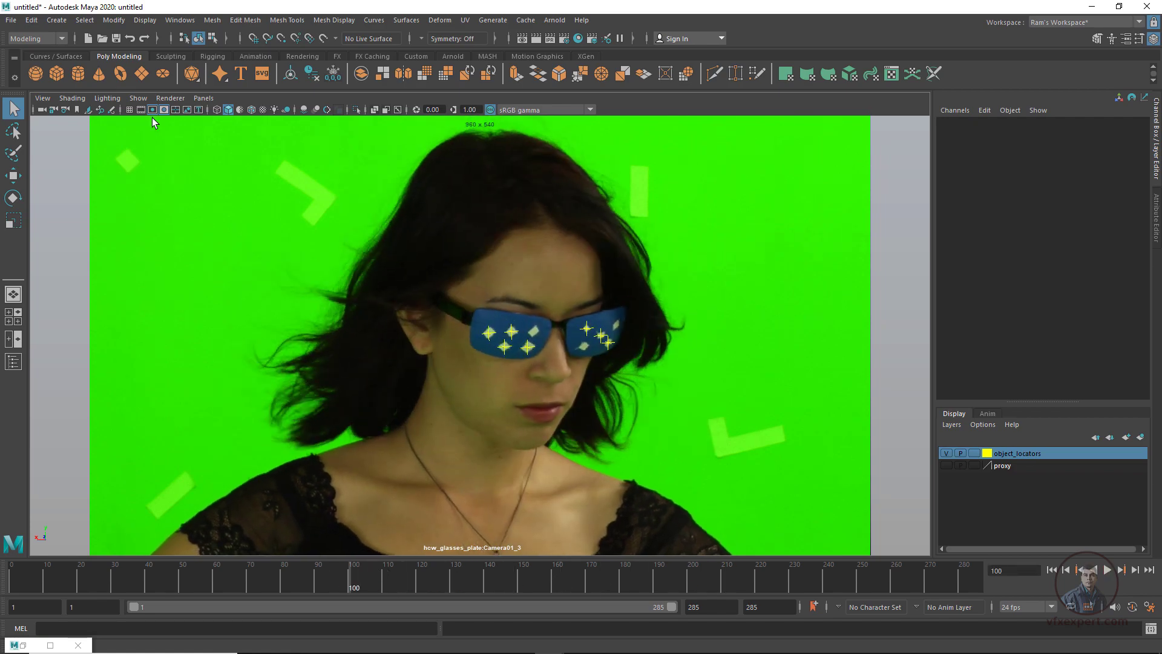
Save the scene as face_object in Maya Binary format in the project's scenes folder.
{"action": "left_click", "coordinate": [11, 20]}
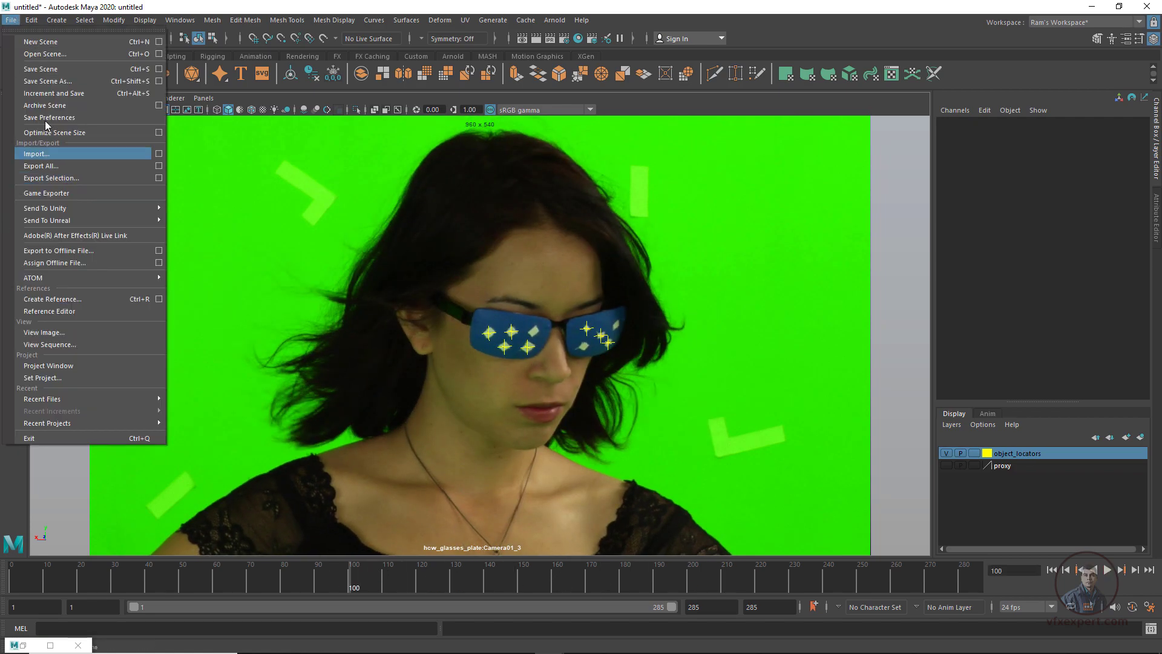
{"action": "left_click", "coordinate": [68, 82]}
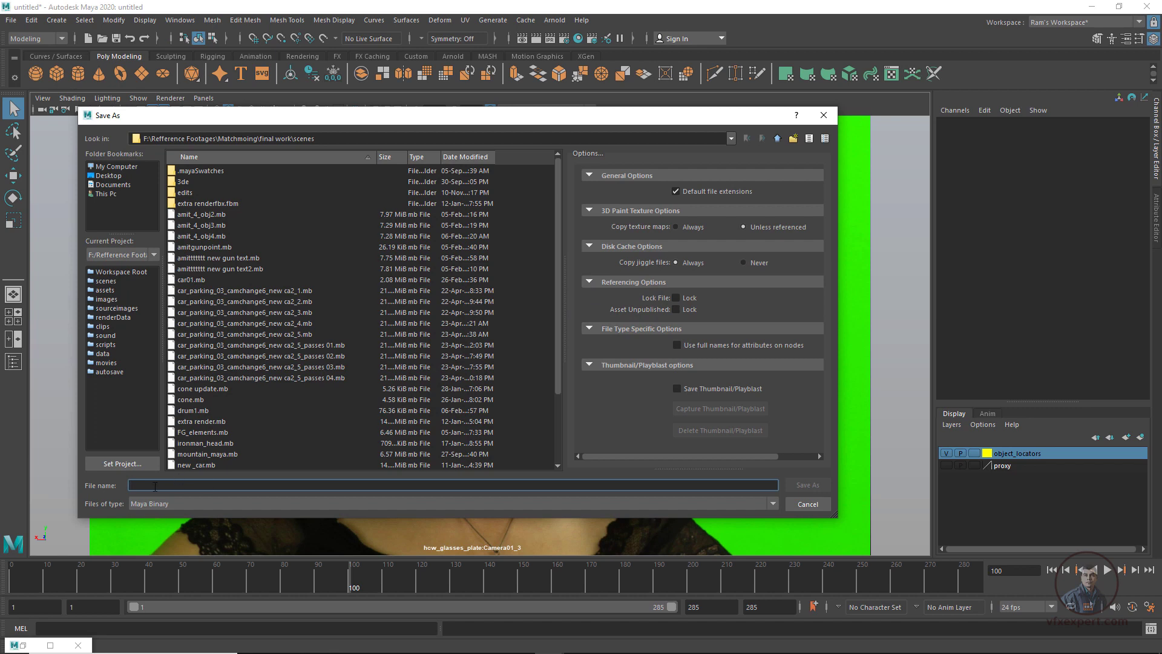
{"action": "type", "text": "face_object"}
{"action": "left_click", "coordinate": [825, 485]}
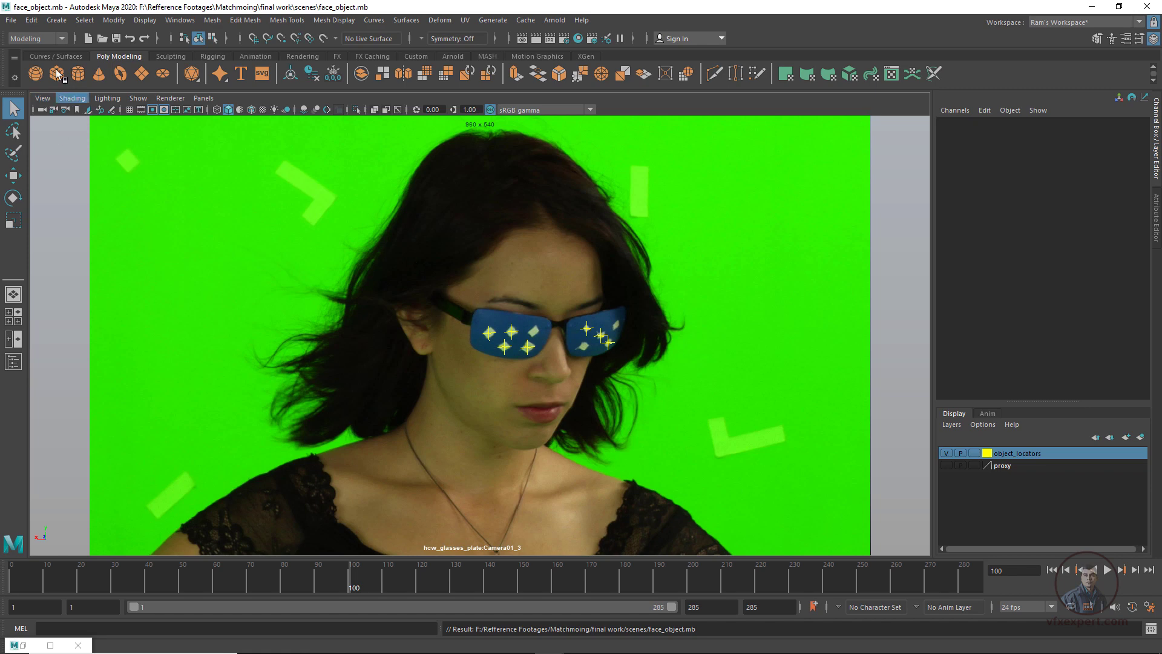
Import face_glass.mb from the 3de folder into the scene.
{"action": "left_click", "coordinate": [10, 20]}
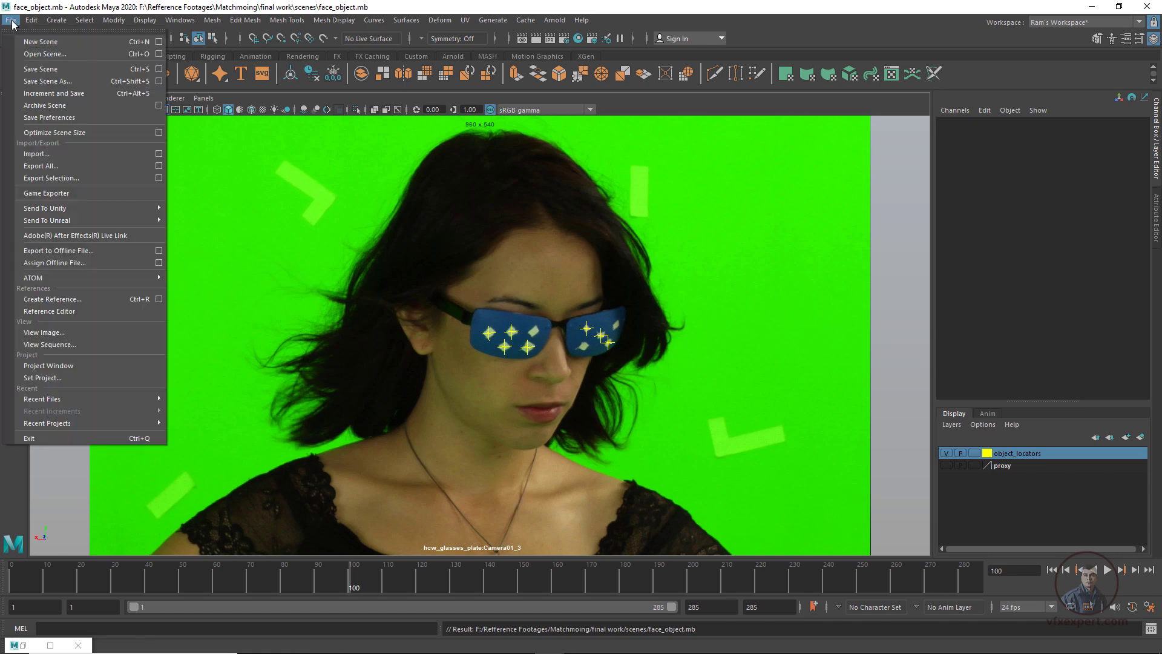
{"action": "left_click", "coordinate": [25, 154]}
{"action": "left_click", "coordinate": [209, 183]}
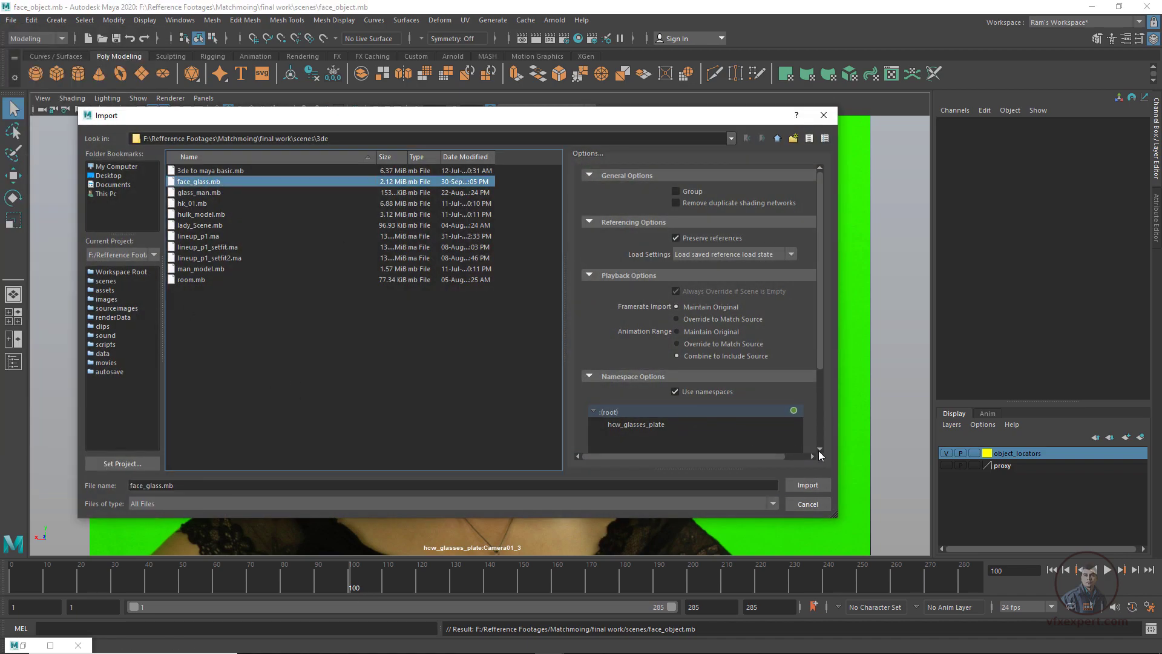
{"action": "left_click", "coordinate": [808, 485]}
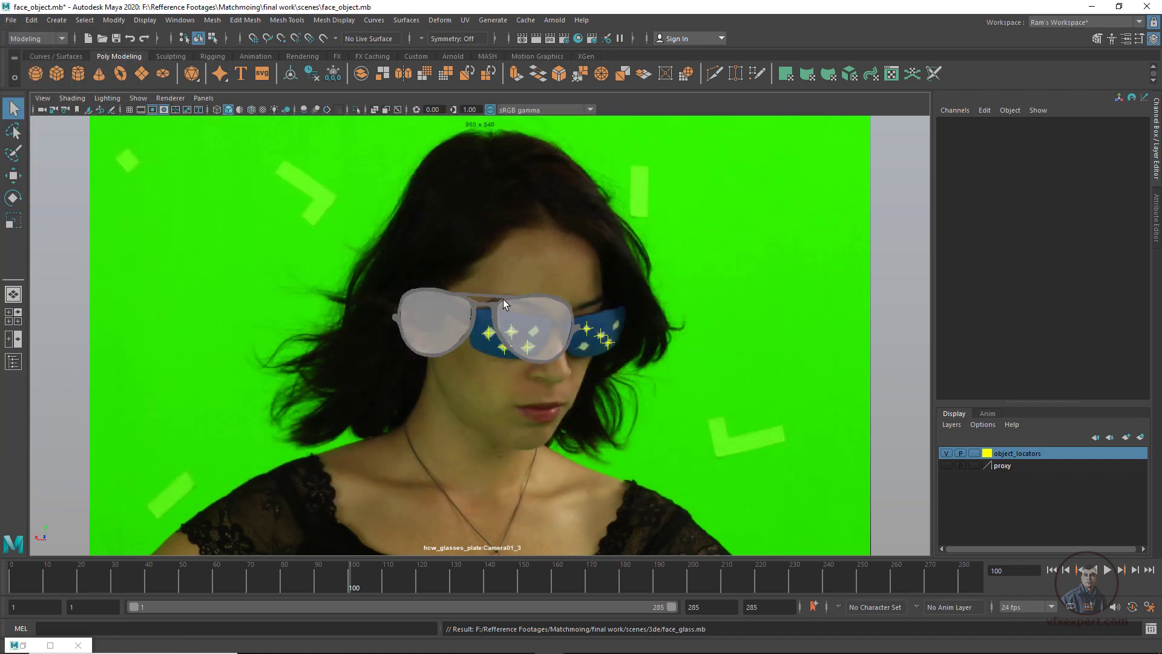
Switch the viewport to the persp camera, show the grid and bring the glasses model and locators into close view.
{"action": "left_click", "coordinate": [203, 97]}
{"action": "mouse_move", "coordinate": [292, 106]}
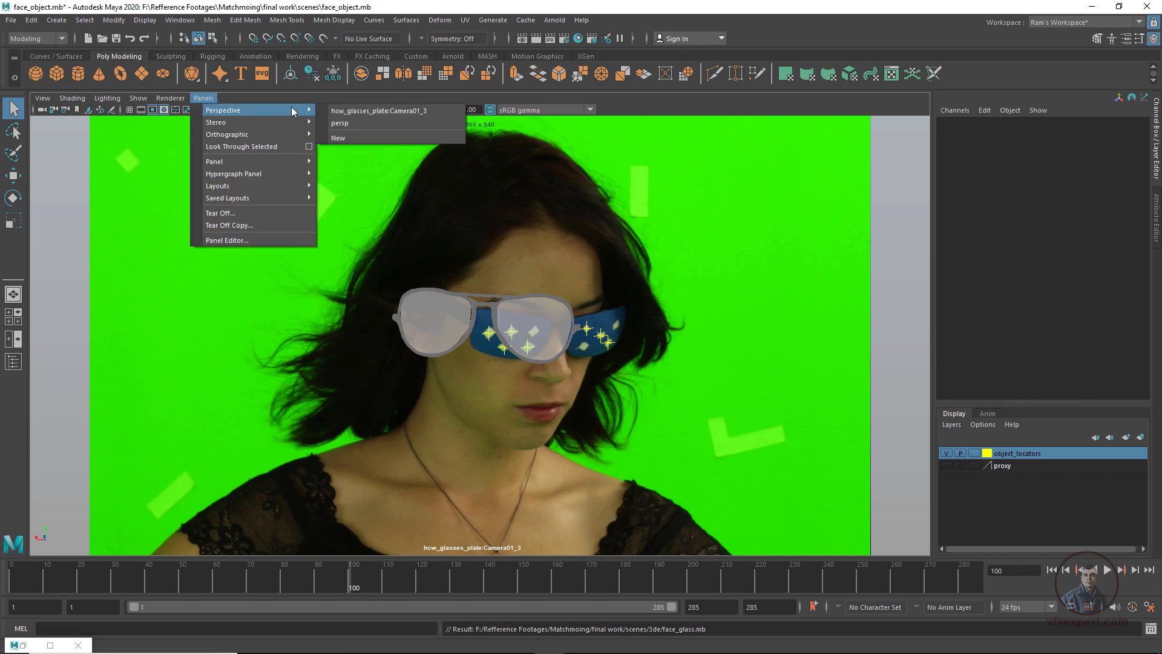
{"action": "left_click", "coordinate": [358, 122]}
{"action": "right_click_drag", "start_coordinate": [308, 320], "coordinate": [171, 144], "text": "alt"}
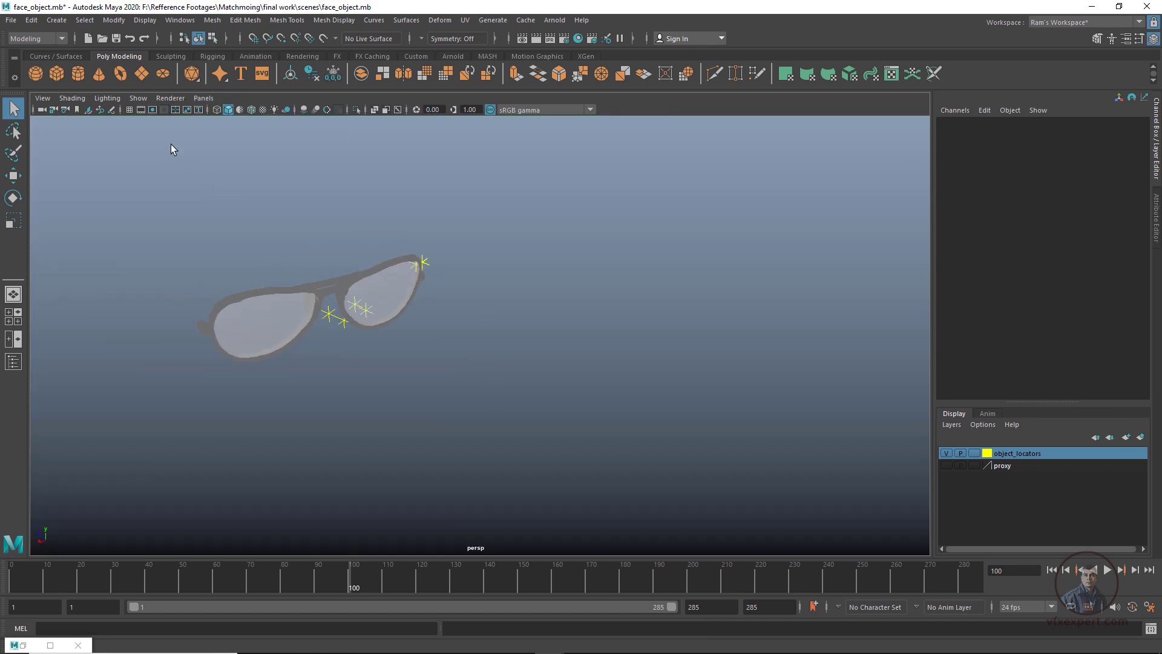
{"action": "left_click", "coordinate": [130, 110]}
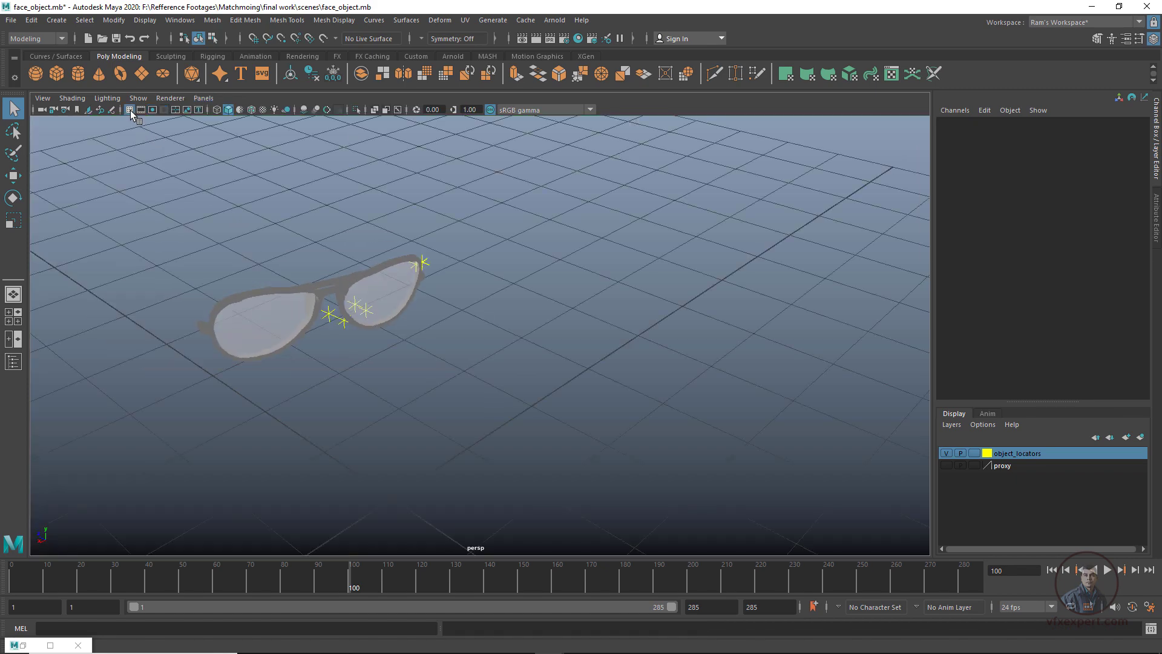
{"action": "right_click_drag", "start_coordinate": [129, 182], "coordinate": [423, 355], "text": "alt"}
{"action": "left_click_drag", "start_coordinate": [423, 356], "coordinate": [655, 408], "text": "alt"}
Select the whole face_glass:group1 and move it with point snapping onto the tracker locator at one end of the row.
{"action": "left_click", "coordinate": [627, 312]}
{"action": "key", "text": "Up"}
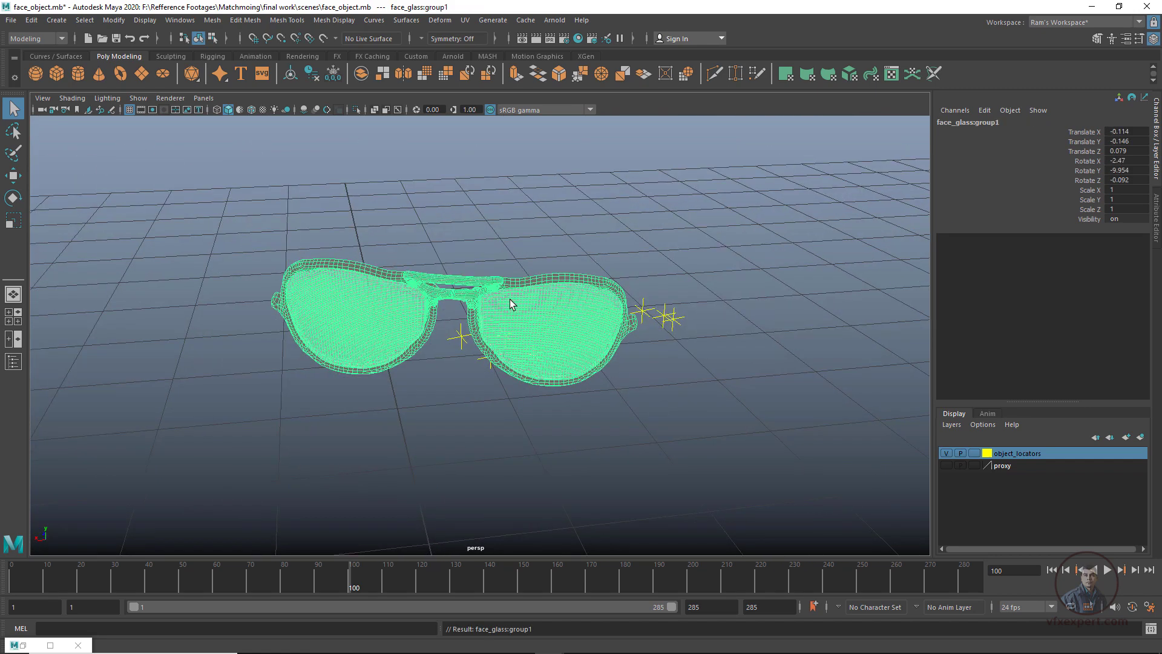
{"action": "key", "text": "w"}
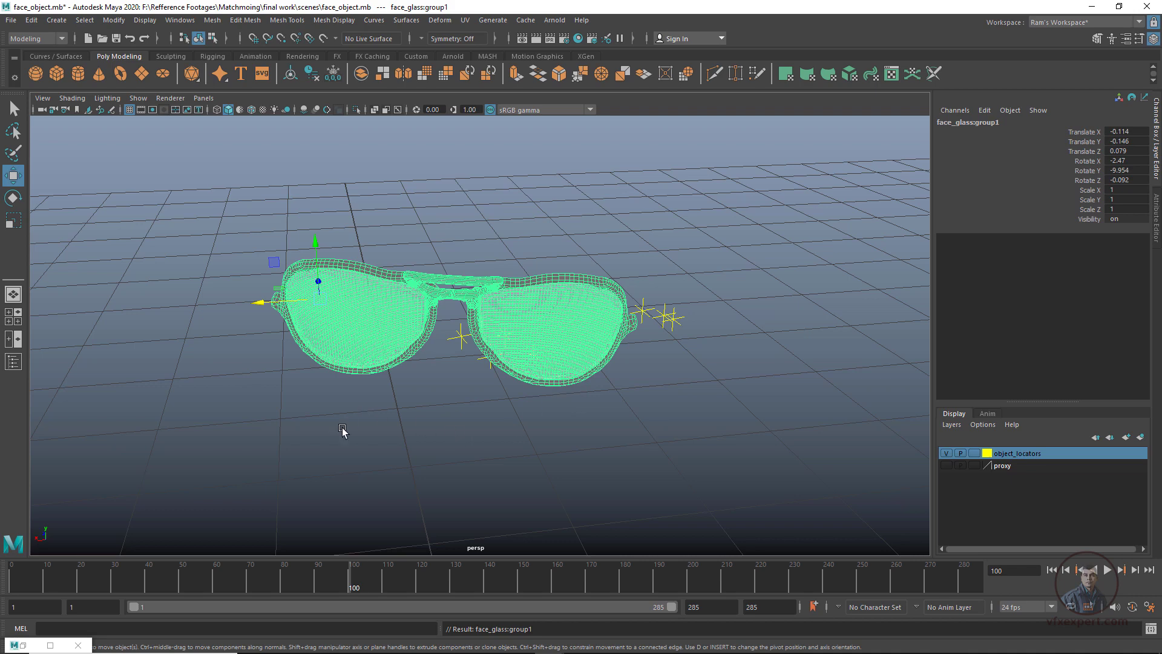
{"action": "left_click_drag", "start_coordinate": [343, 431], "coordinate": [356, 473], "text": "alt"}
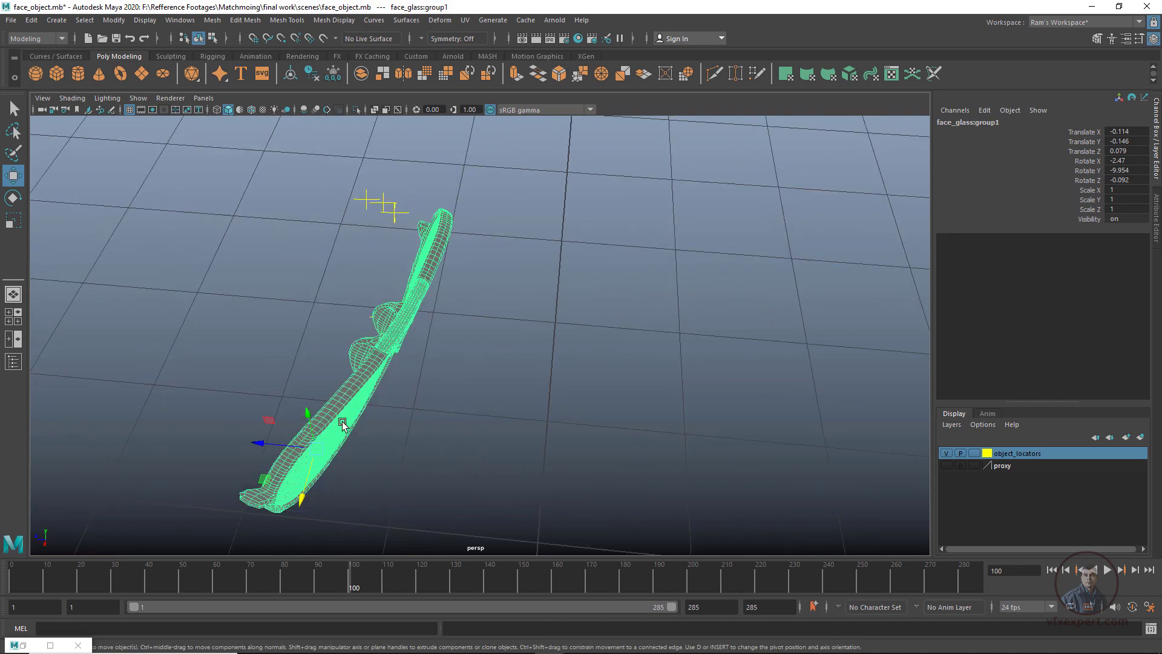
{"action": "key", "text": "v"}
{"action": "left_click_drag", "start_coordinate": [319, 454], "coordinate": [420, 397]}
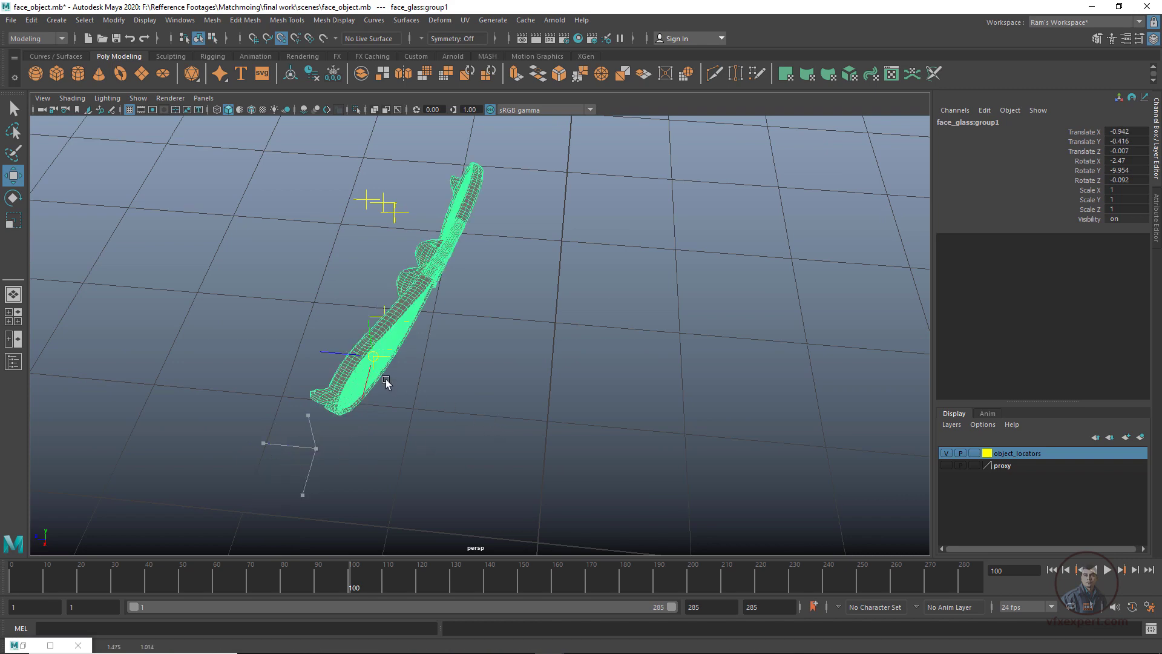
{"action": "left_click_drag", "start_coordinate": [397, 355], "coordinate": [430, 399], "text": "alt"}
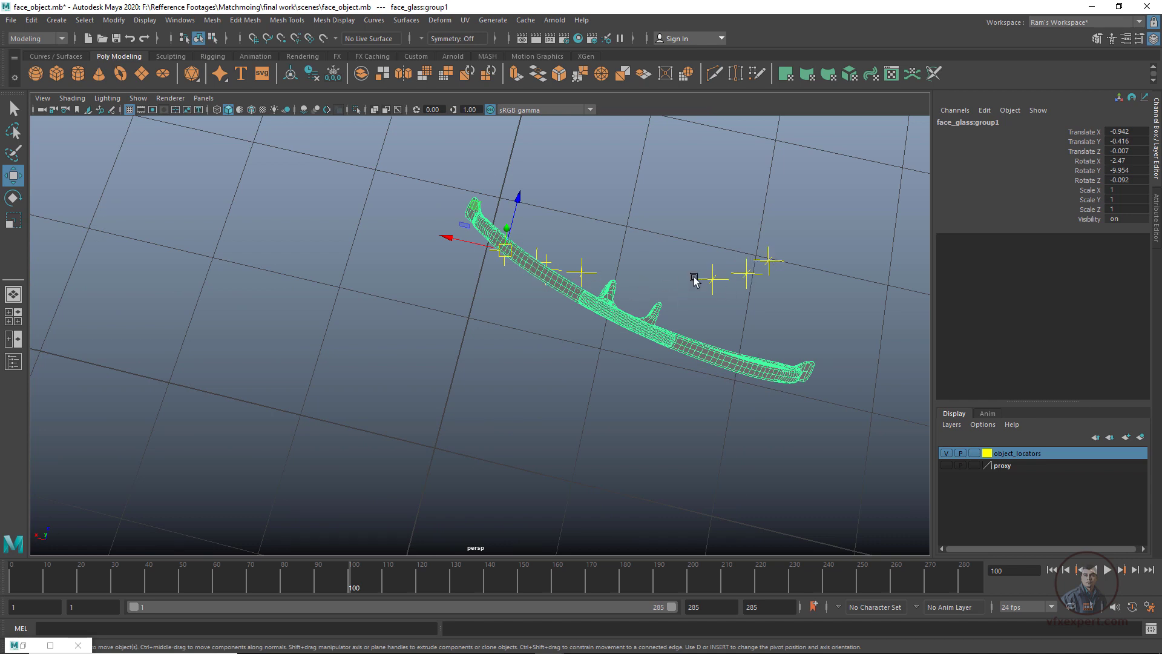
Rotate the glasses group to about X -5.26, Y 12.44, Z -6.45 along the locators and shift it to Translate Z -0.059.
{"action": "key", "text": "r"}
{"action": "key", "text": "e"}
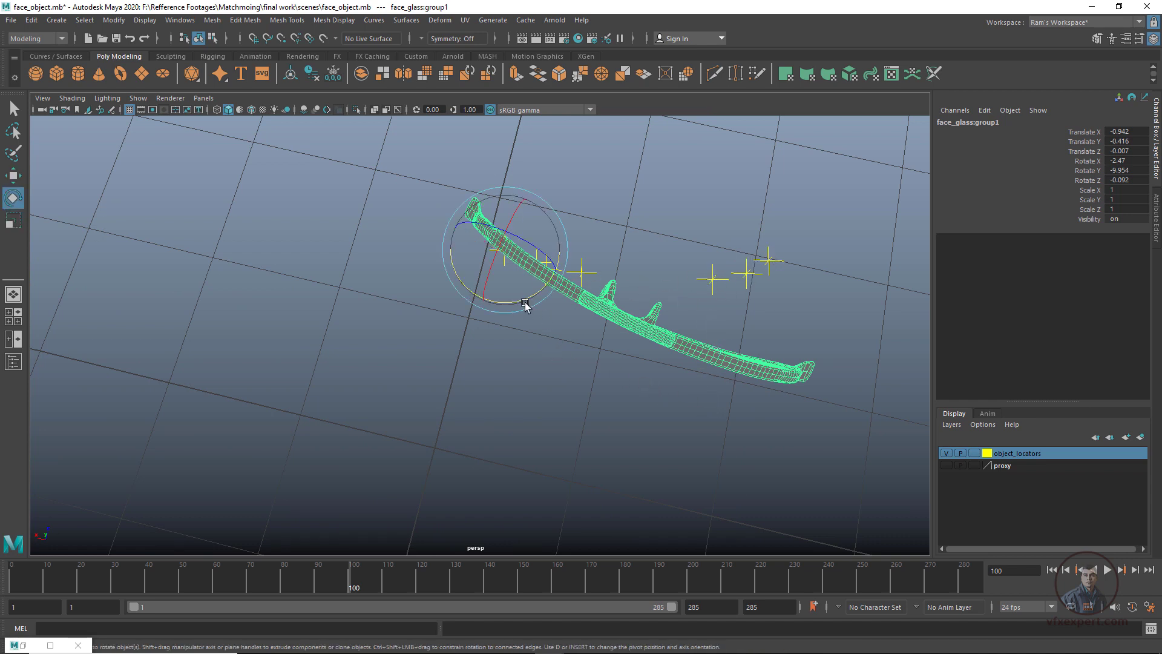
{"action": "left_click_drag", "start_coordinate": [526, 308], "coordinate": [550, 307]}
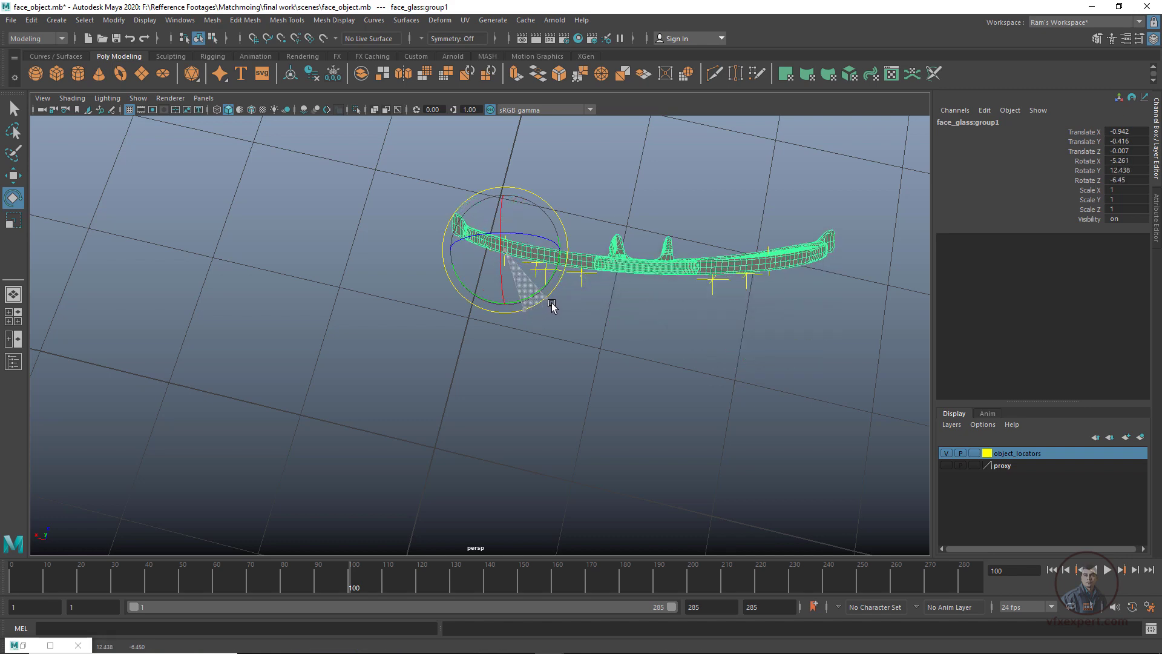
{"action": "key", "text": "w"}
{"action": "left_click_drag", "start_coordinate": [521, 198], "coordinate": [529, 209]}
{"action": "left_click_drag", "start_coordinate": [735, 478], "coordinate": [741, 393], "text": "alt"}
Look through hcw_glasses_plate:Camera01_3 and clear the selection to check the model against the plate.
{"action": "left_click", "coordinate": [203, 98]}
{"action": "mouse_move", "coordinate": [246, 108]}
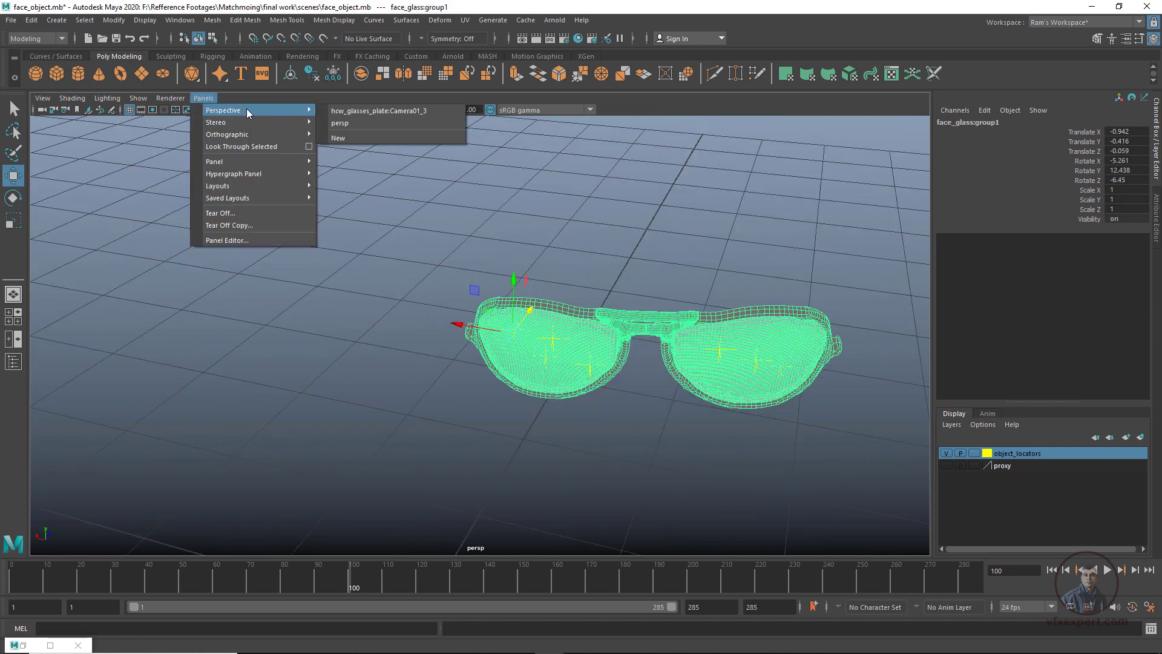
{"action": "left_click", "coordinate": [371, 111]}
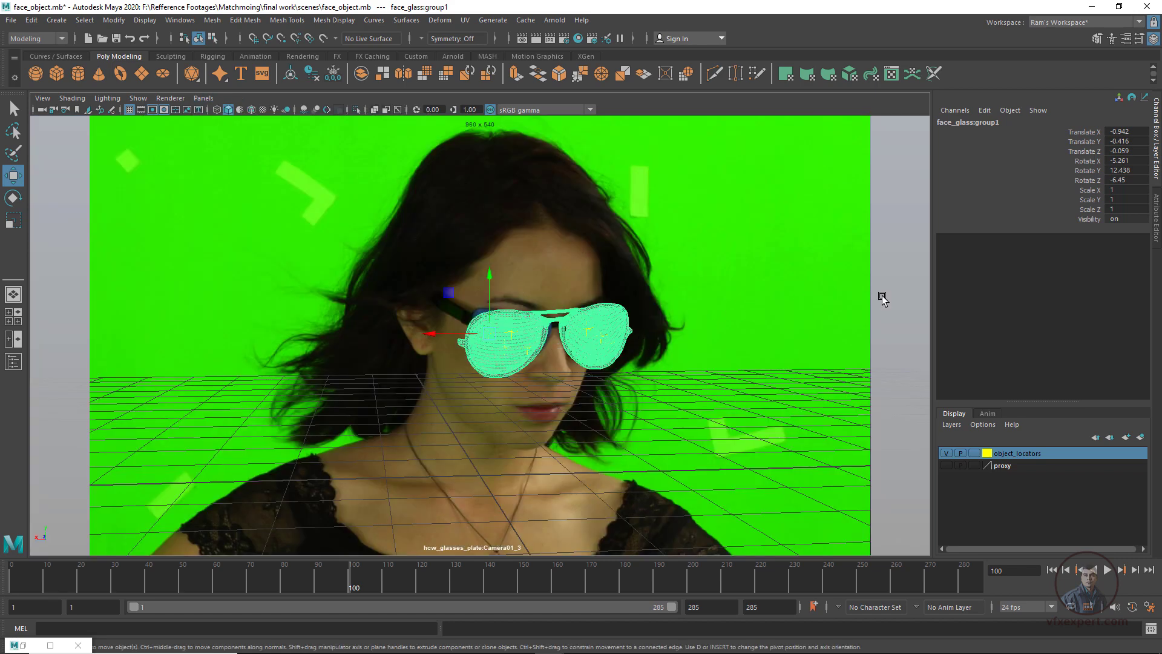
{"action": "left_click", "coordinate": [896, 268]}
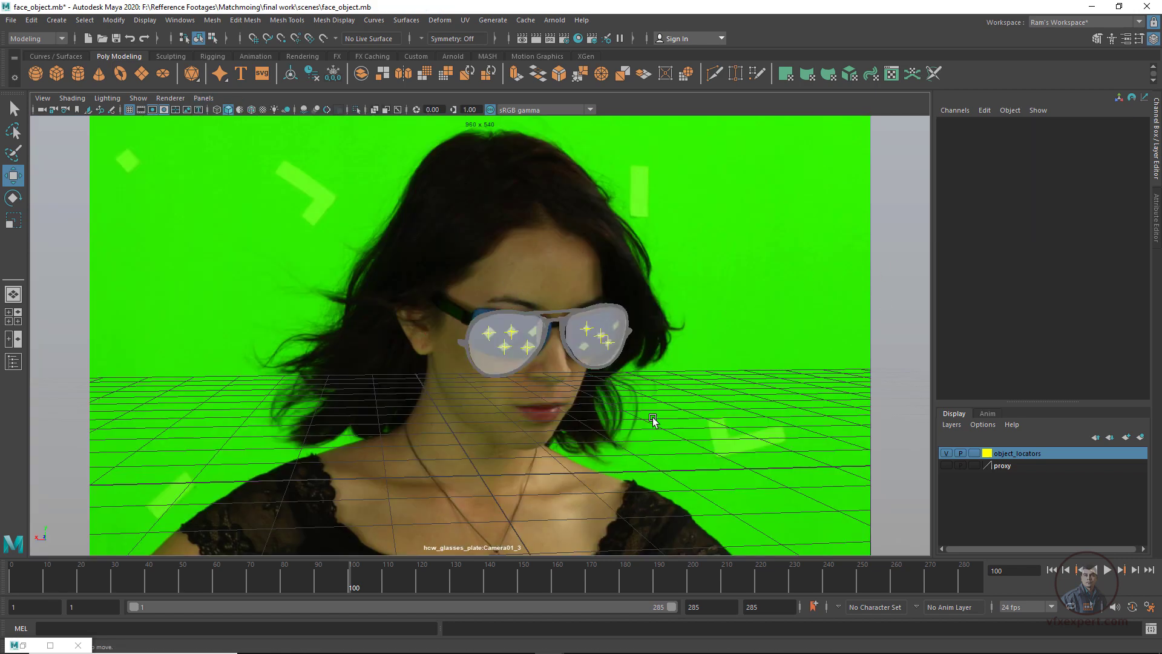
Fine-tune the rotation of face_glass:group1 to about X -5.72, Y 12.82, Z -2.99 to match the glasses in the plate.
{"action": "left_click", "coordinate": [606, 368]}
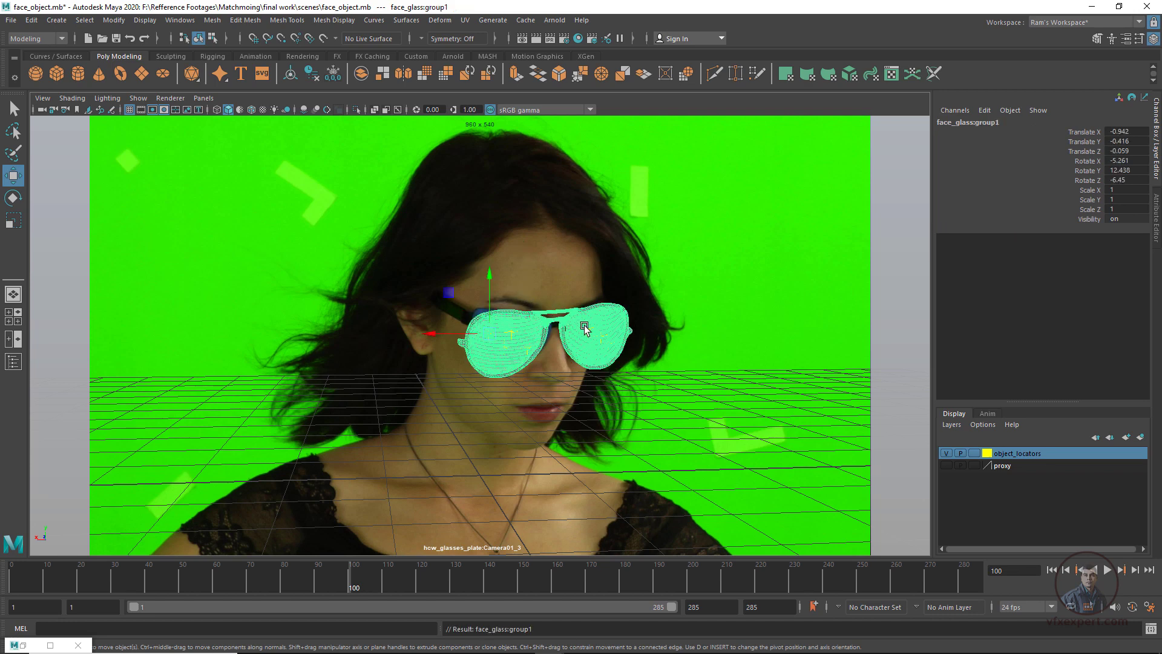
{"action": "key", "text": "r"}
{"action": "key", "text": "e"}
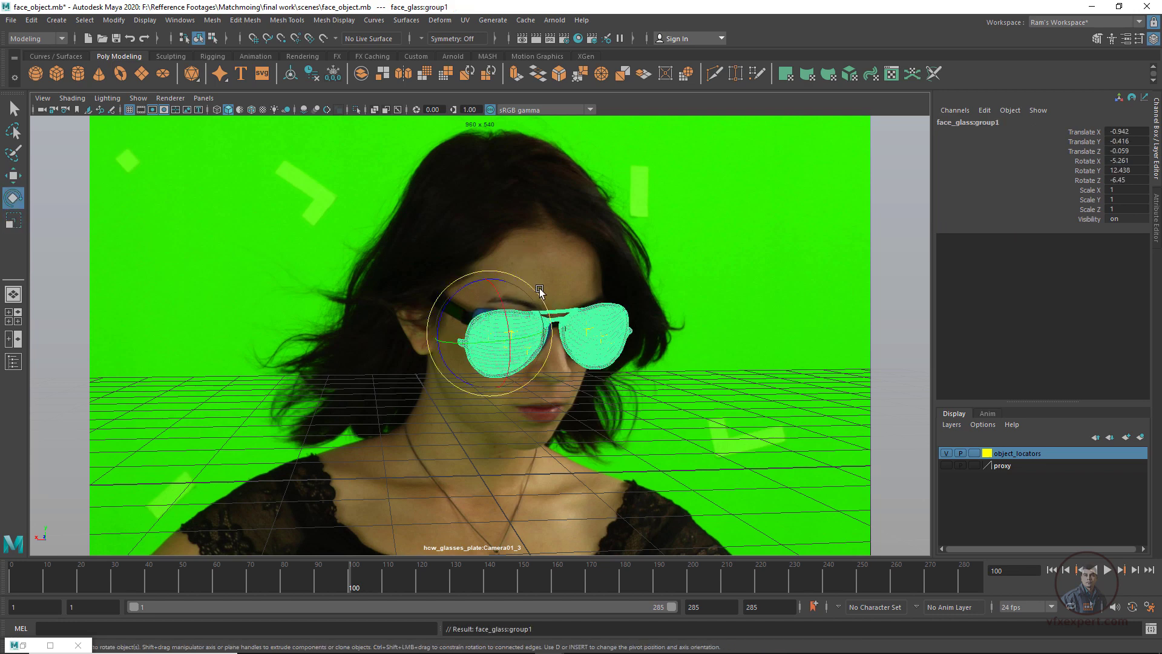
{"action": "left_click_drag", "start_coordinate": [537, 292], "coordinate": [539, 291]}
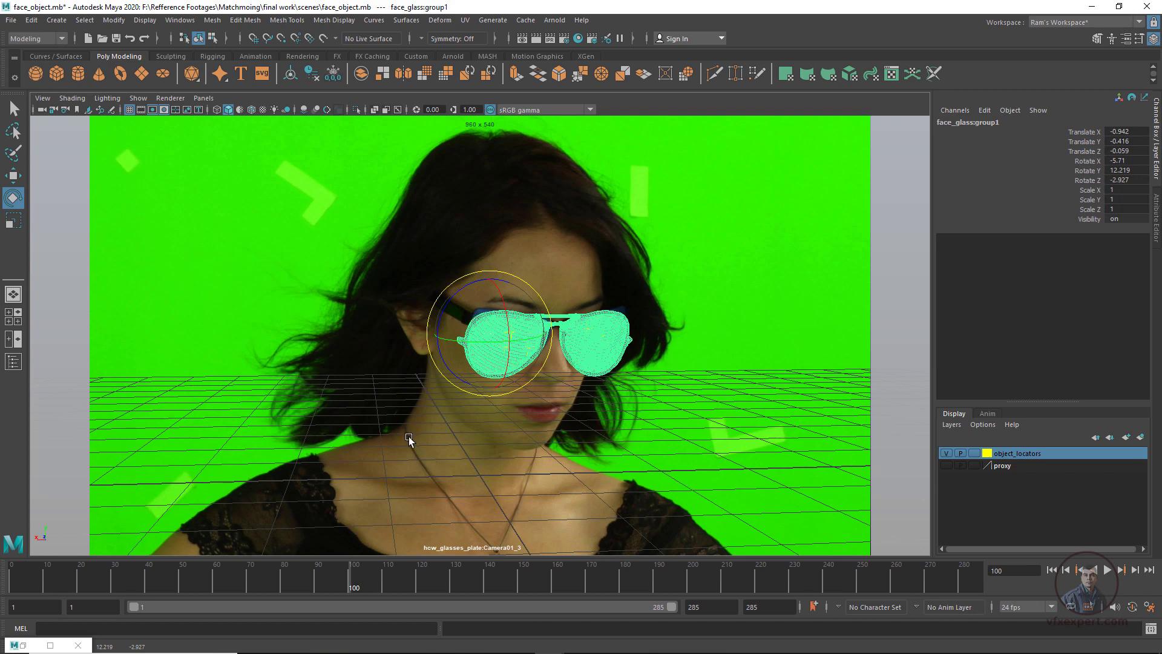
{"action": "left_click_drag", "start_coordinate": [498, 344], "coordinate": [500, 348]}
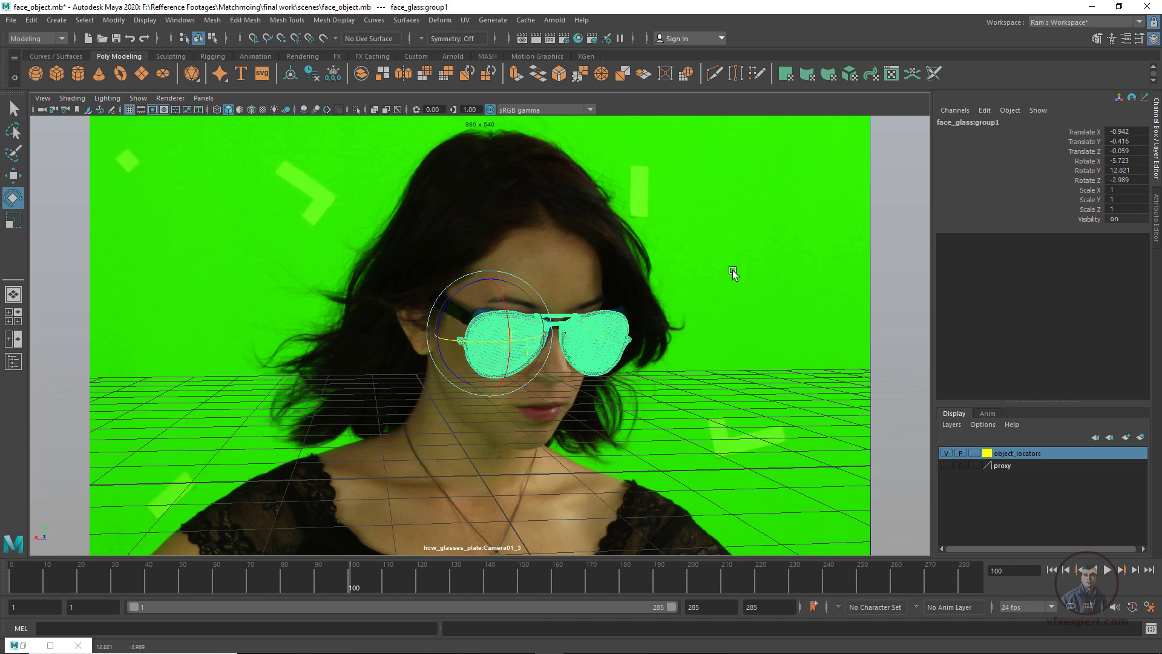
Deselect the glasses, scrub to frame 136 to check whether they follow the face, and return to frame 100.
{"action": "left_click", "coordinate": [709, 312]}
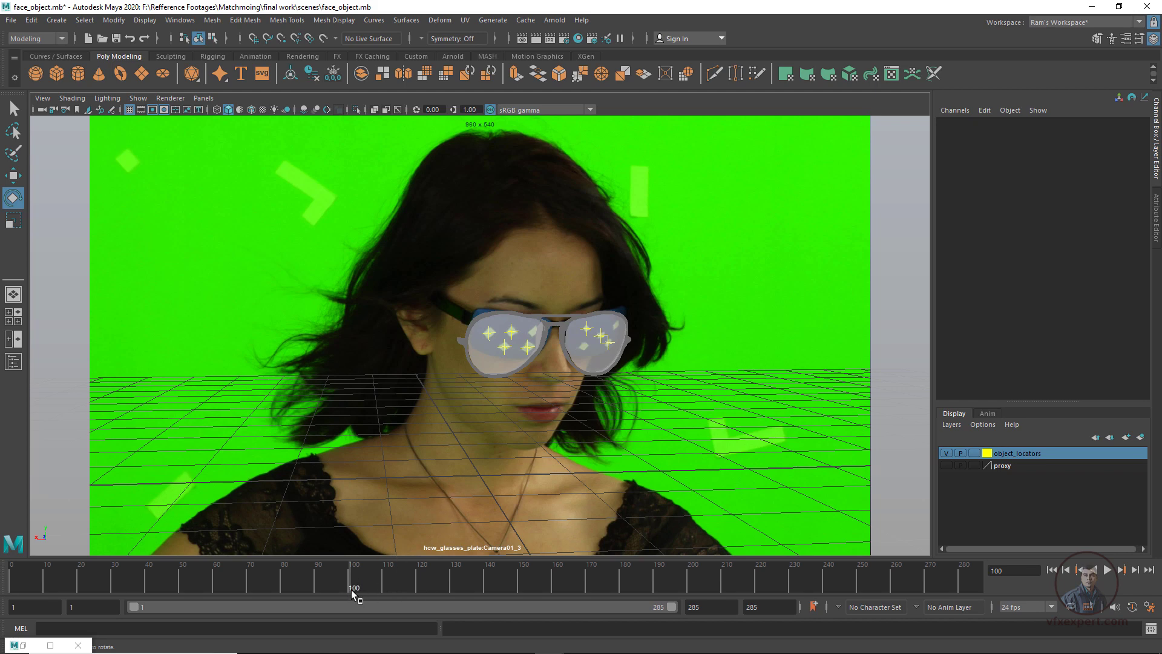
{"action": "left_click_drag", "start_coordinate": [351, 590], "coordinate": [472, 578]}
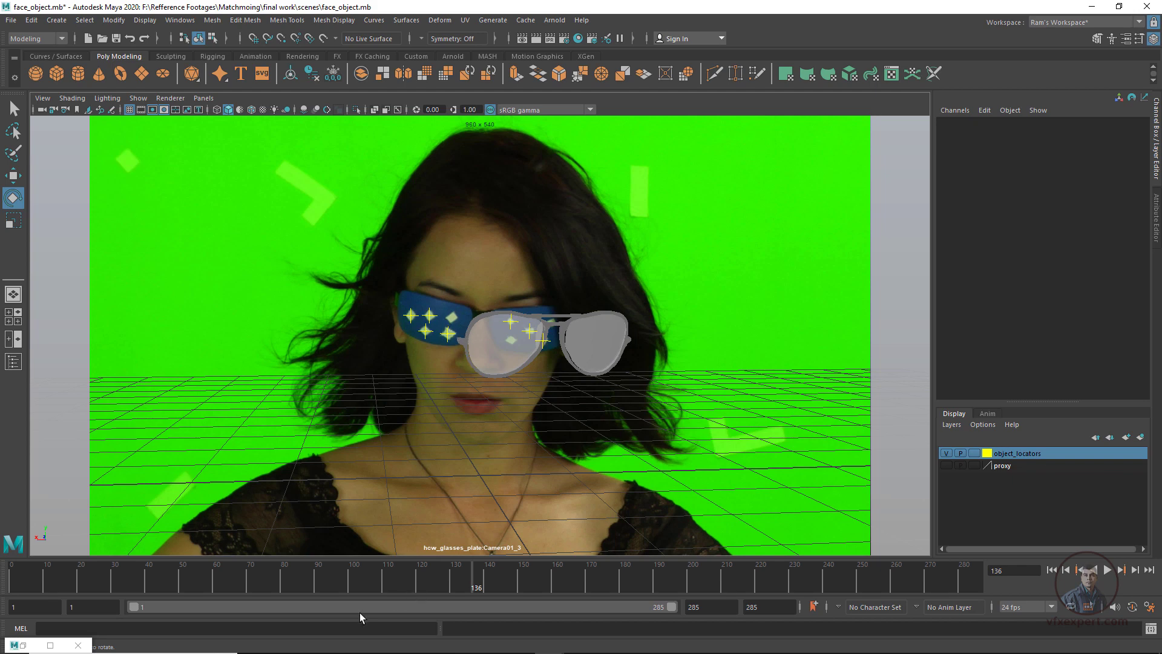
{"action": "left_click", "coordinate": [348, 587]}
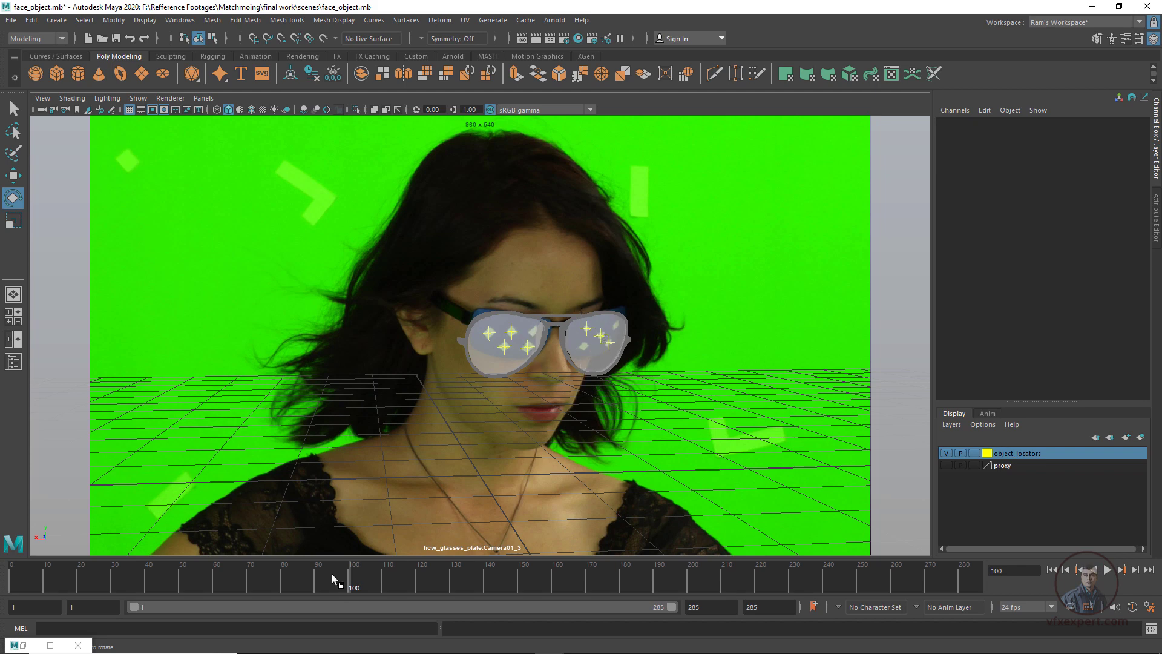
Open the Outliner and examine face_glass:group1 and the trackers inside the hcw_glasses_plate:Unnamed_2 group.
{"action": "left_click", "coordinate": [13, 361]}
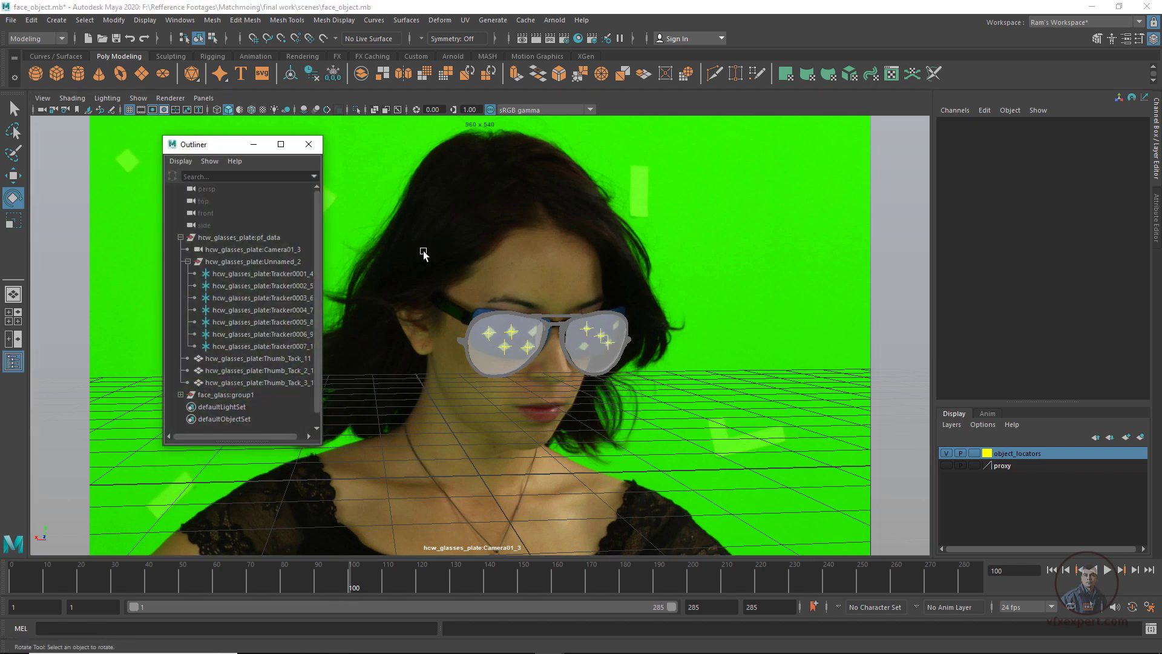
{"action": "left_click", "coordinate": [188, 262]}
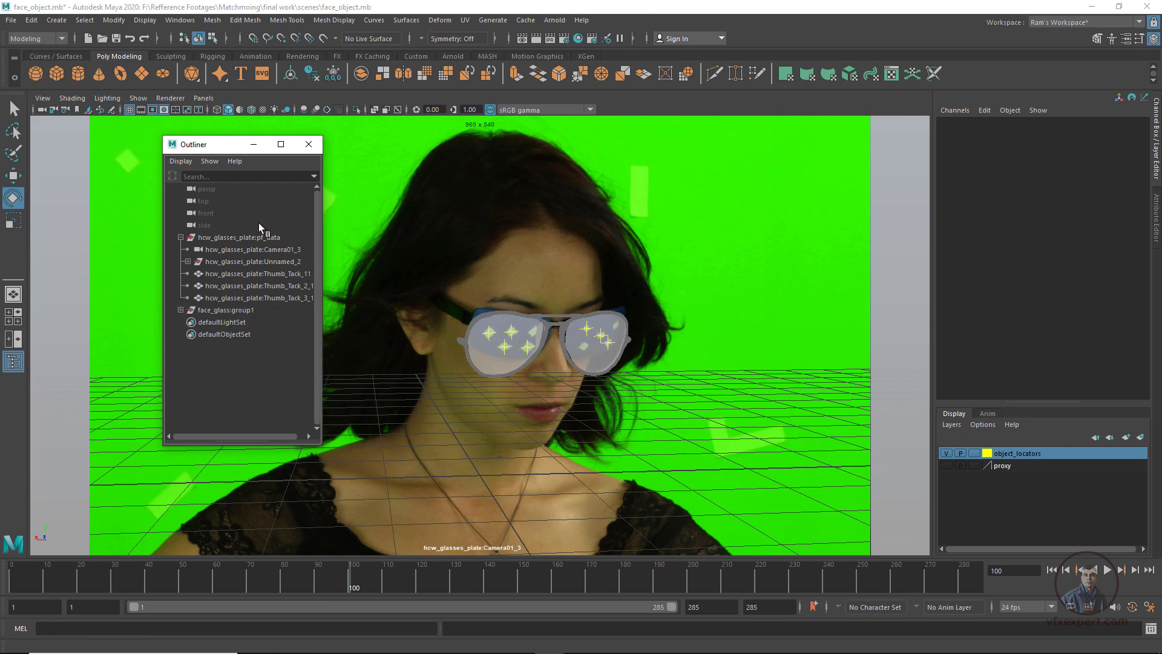
{"action": "left_click", "coordinate": [219, 312]}
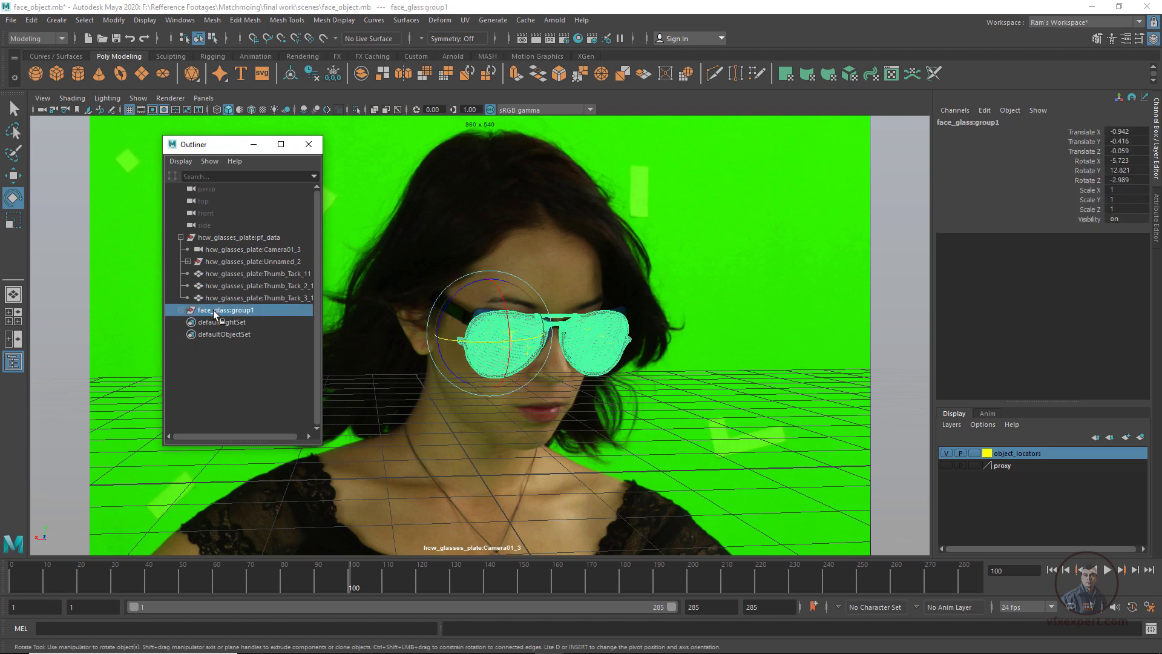
{"action": "left_click", "coordinate": [237, 262]}
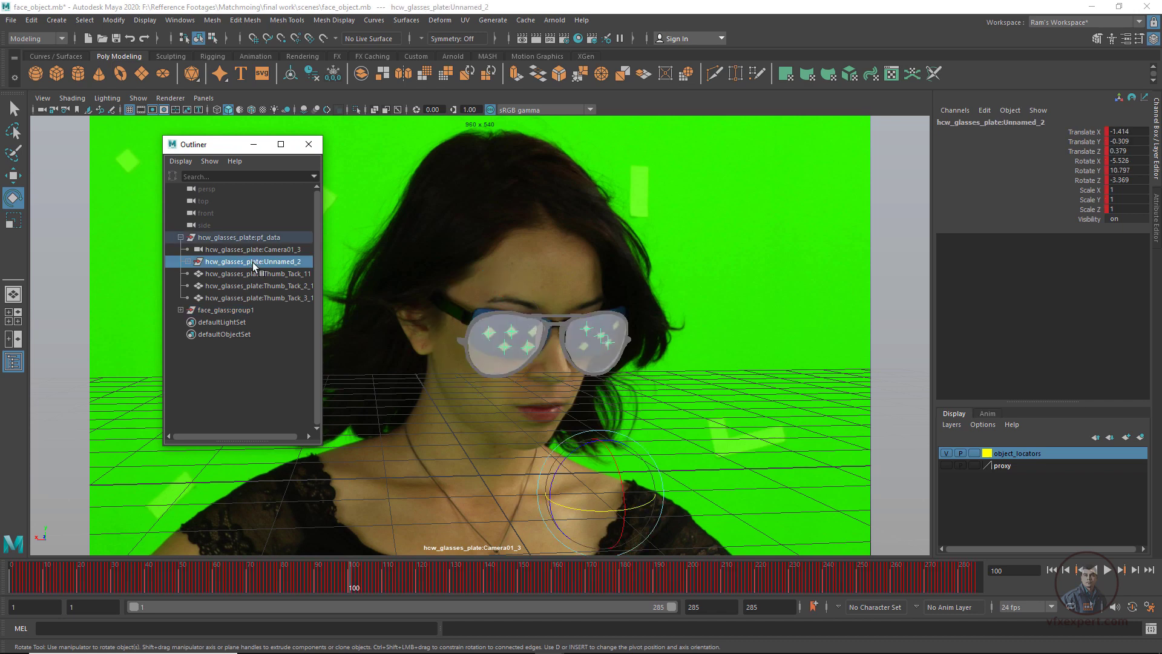
{"action": "left_click", "coordinate": [188, 262]}
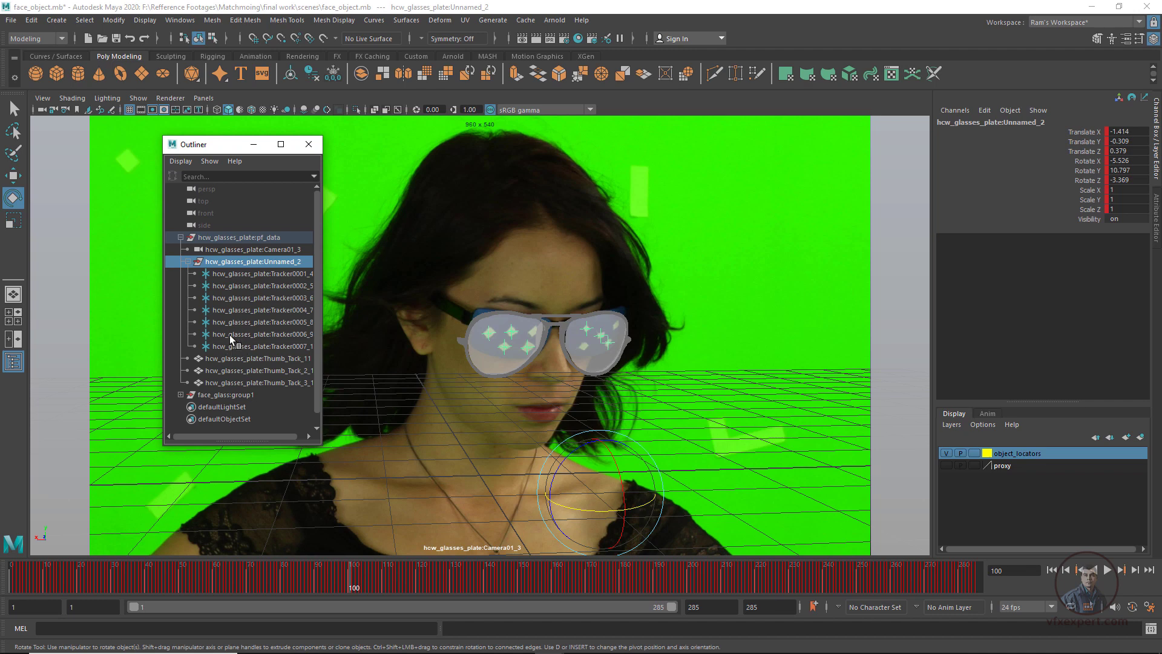
{"action": "left_click", "coordinate": [188, 262]}
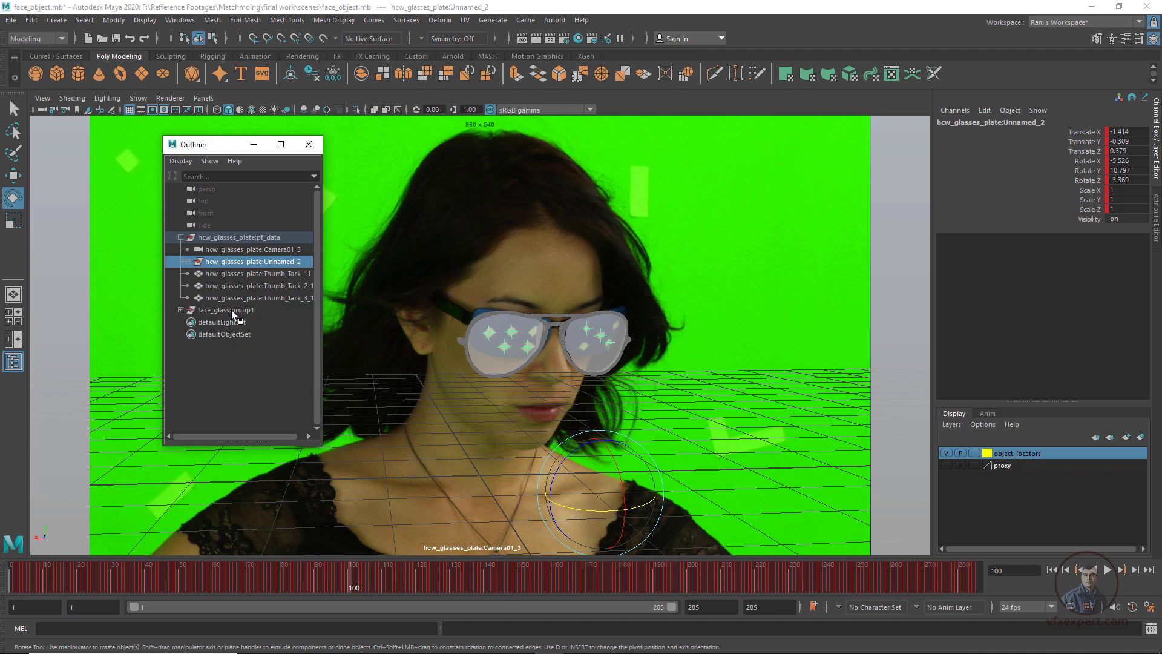
Parent face_glass:group1 under the hcw_glasses_plate:Unnamed_2 group in the Outliner.
{"action": "middle_click_drag", "start_coordinate": [231, 310], "coordinate": [285, 260]}
{"action": "left_click", "coordinate": [224, 310]}
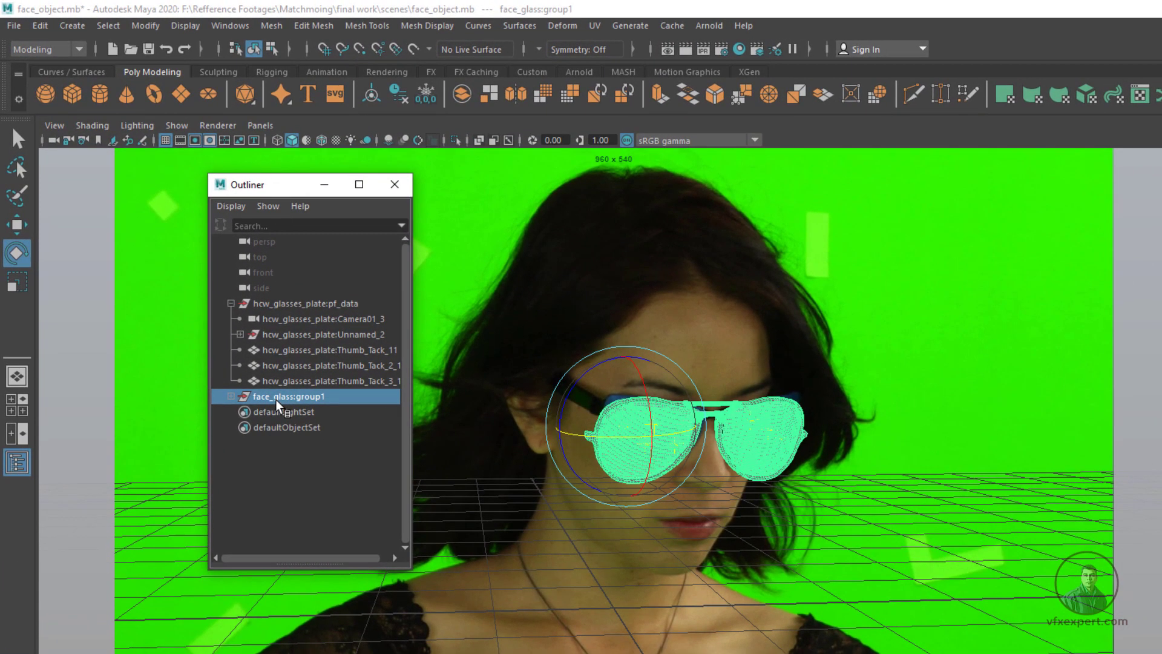
{"action": "middle_click_drag", "start_coordinate": [277, 405], "coordinate": [327, 337]}
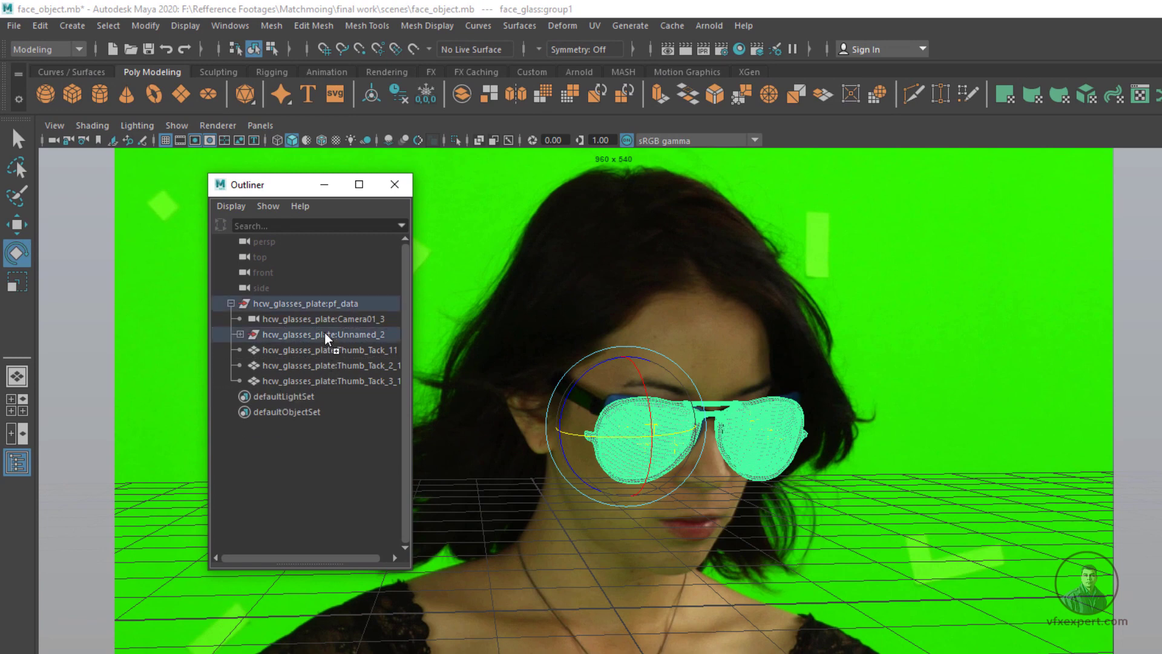
Expand hcw_glasses_plate:Unnamed_2 to check the nested glasses group, collapse it and close the Outliner.
{"action": "left_click", "coordinate": [240, 334]}
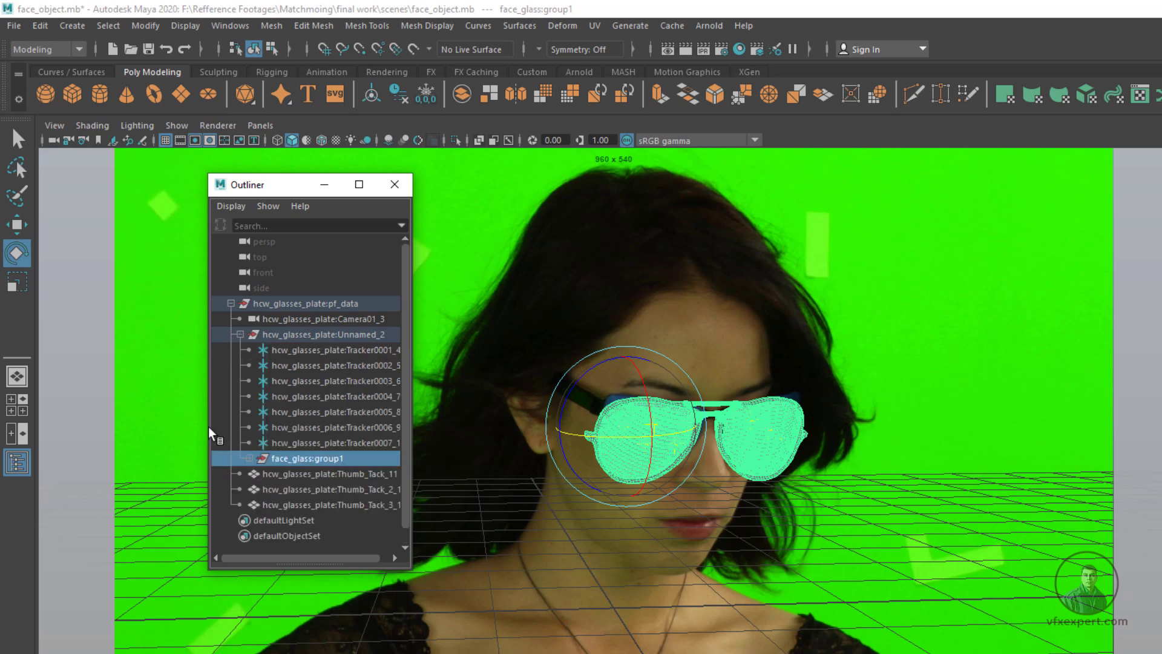
{"action": "left_click", "coordinate": [276, 547]}
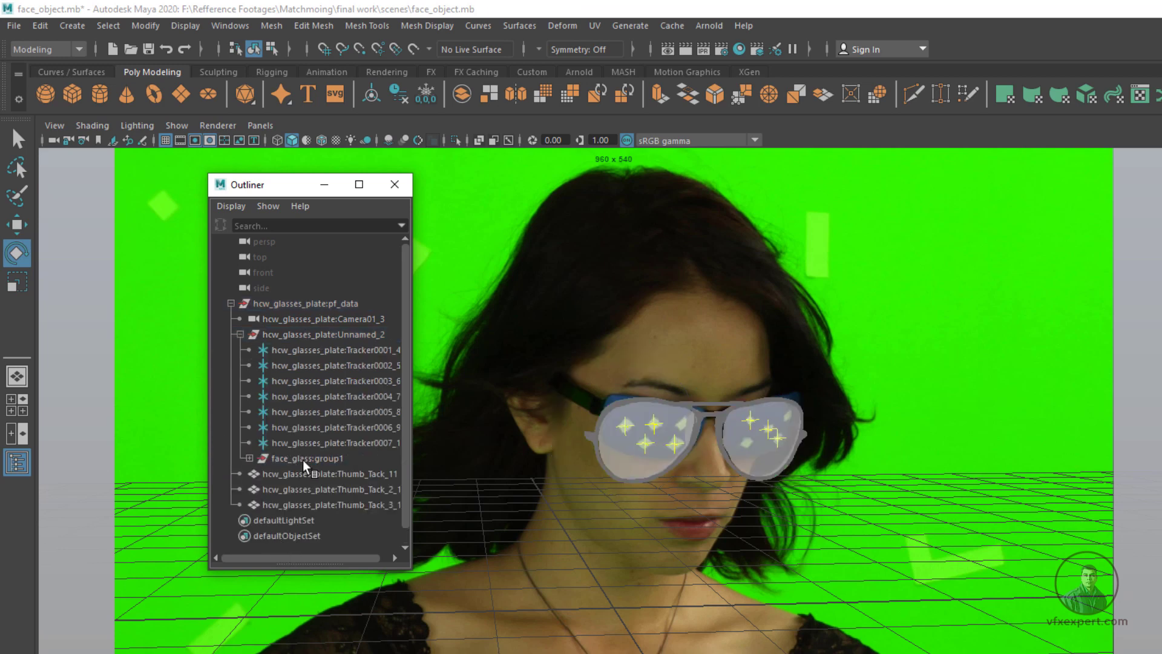
{"action": "left_click", "coordinate": [303, 461]}
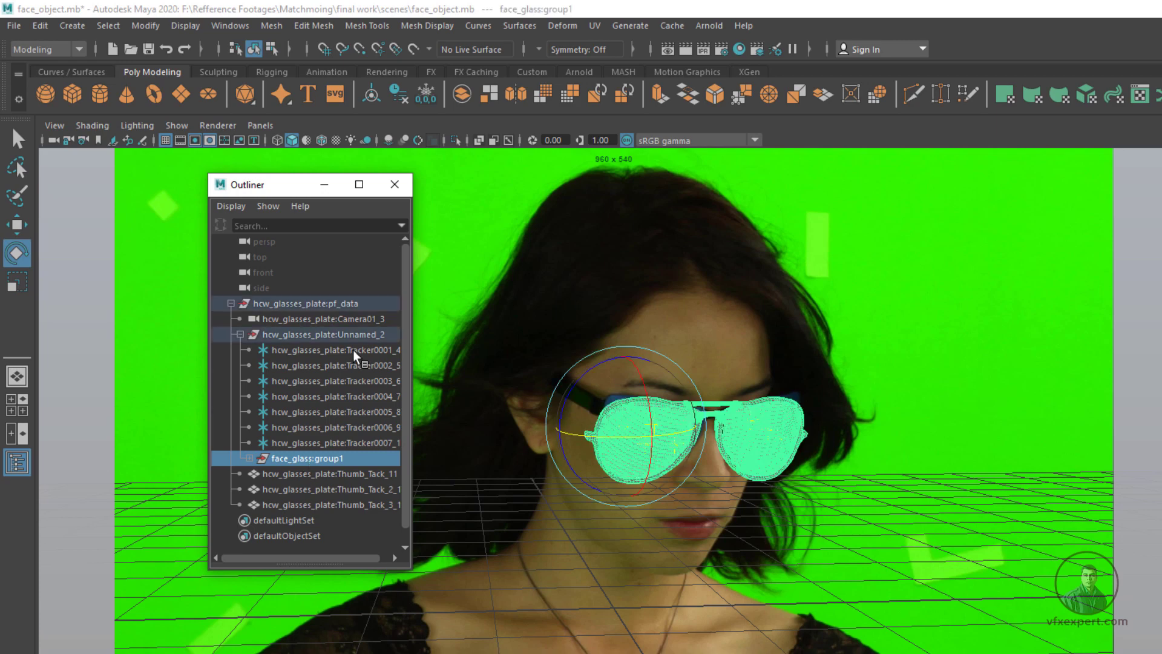
{"action": "left_click", "coordinate": [240, 334]}
{"action": "left_click", "coordinate": [394, 184]}
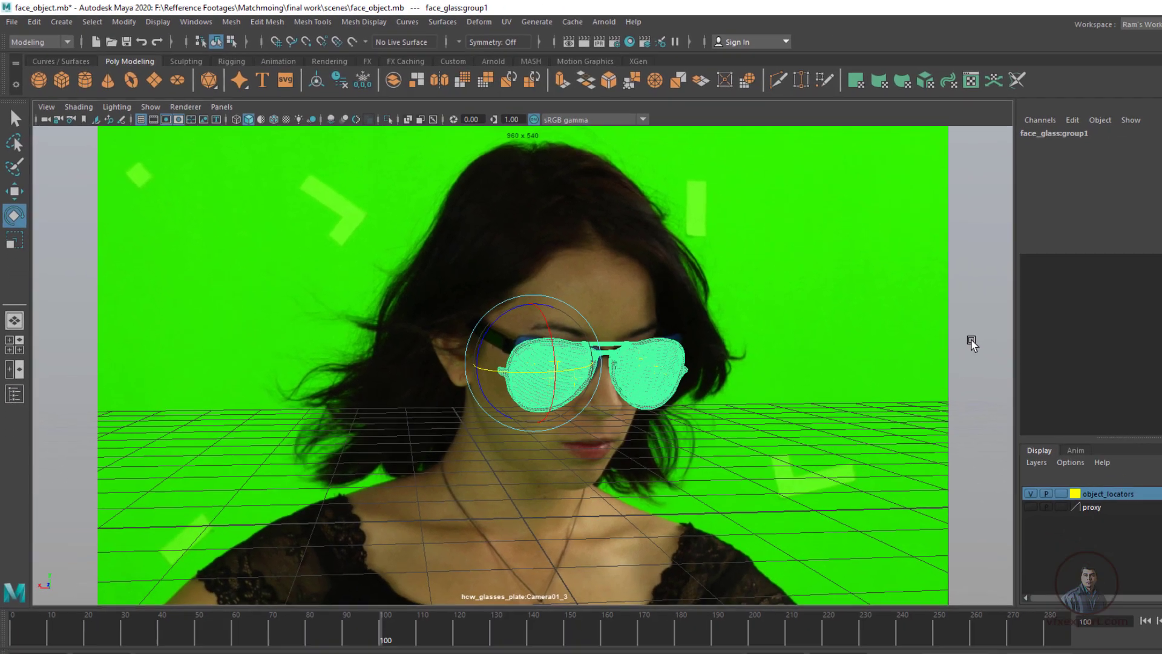
Scrub to frame 143 and rotate the glasses group to about X -0.95, Y 2.12, Z -3.31 to align it with the face.
{"action": "left_click", "coordinate": [971, 343]}
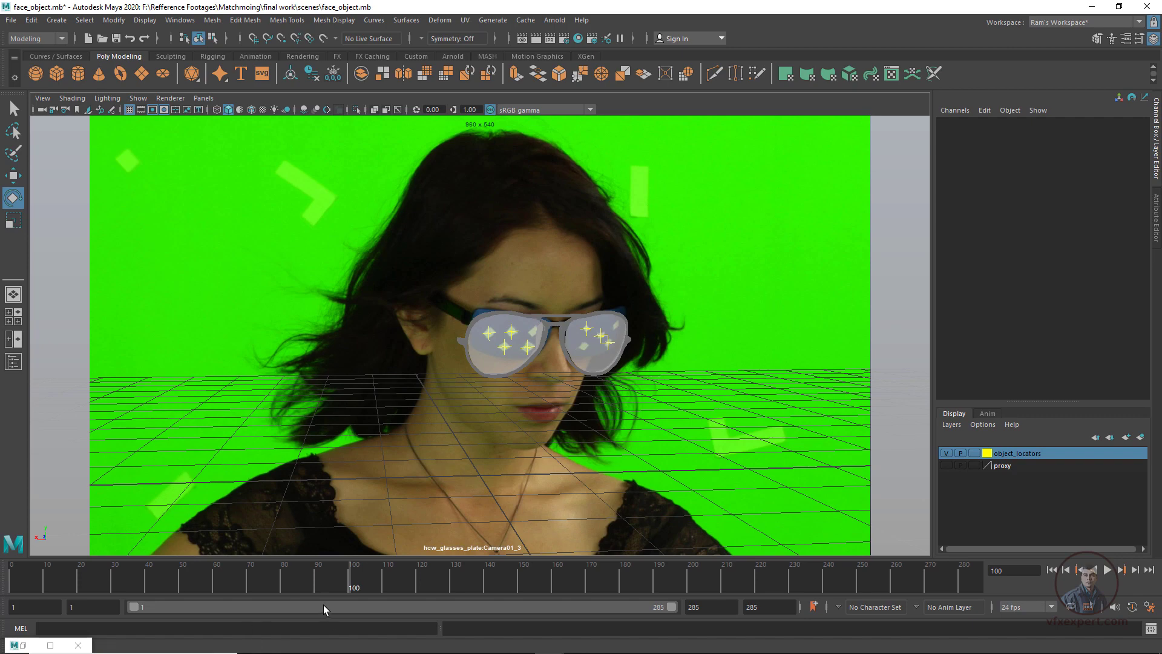
{"action": "left_click_drag", "start_coordinate": [369, 584], "coordinate": [495, 602]}
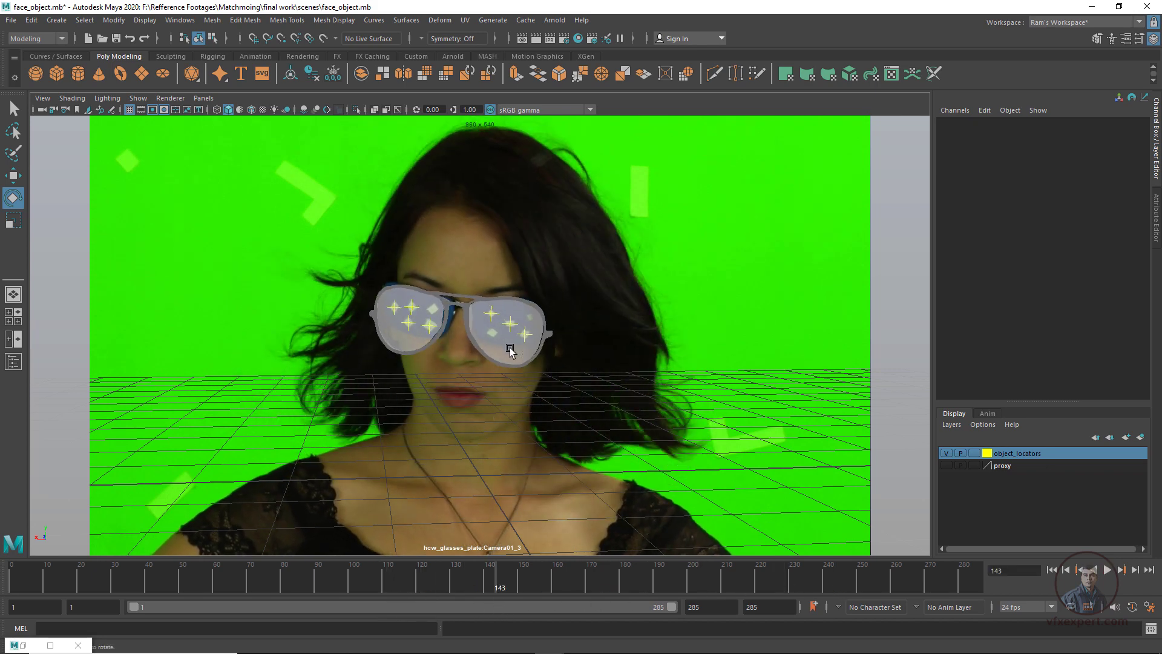
{"action": "left_click", "coordinate": [531, 360]}
{"action": "key", "text": "Up"}
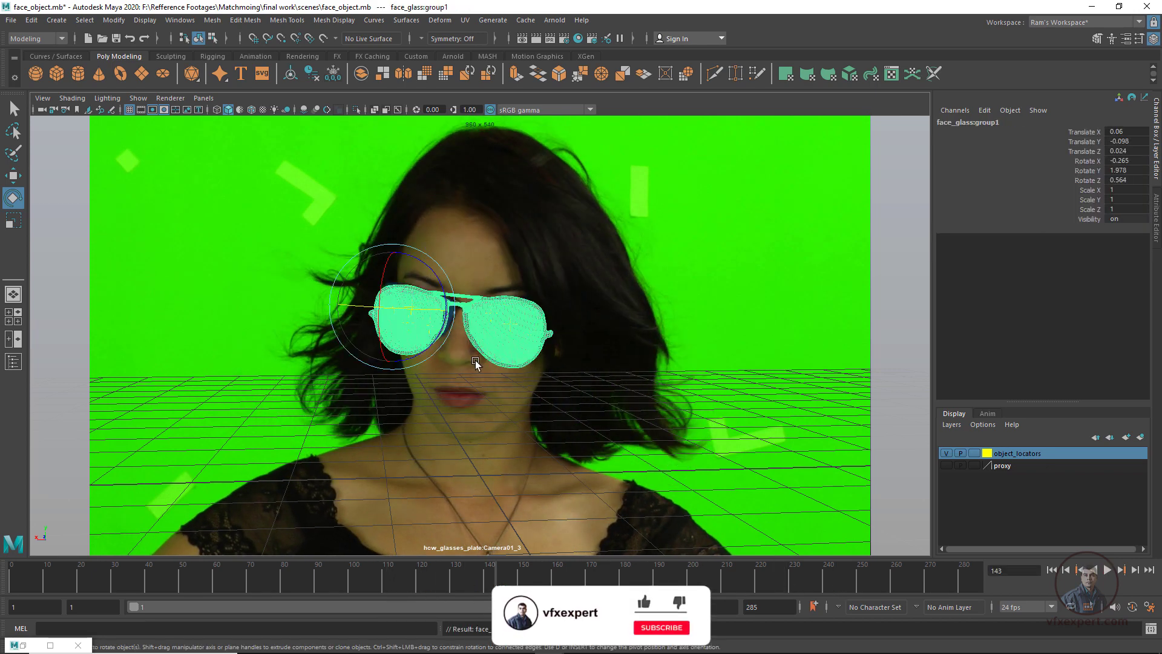
{"action": "left_click_drag", "start_coordinate": [448, 277], "coordinate": [503, 341]}
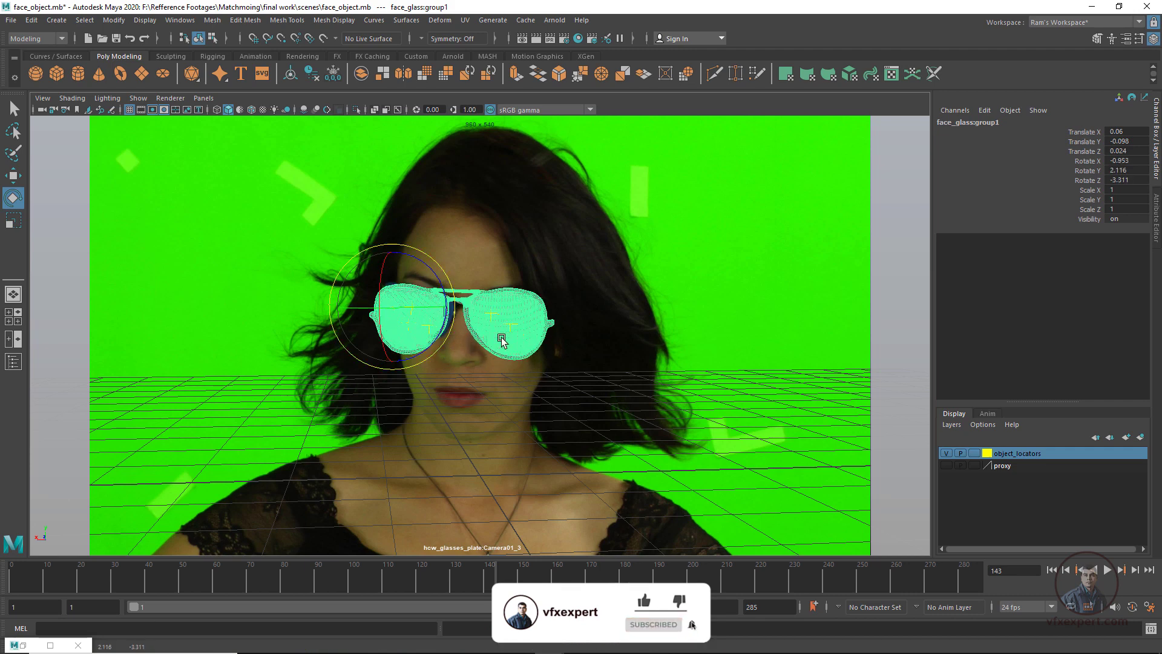
{"action": "left_click", "coordinate": [885, 264]}
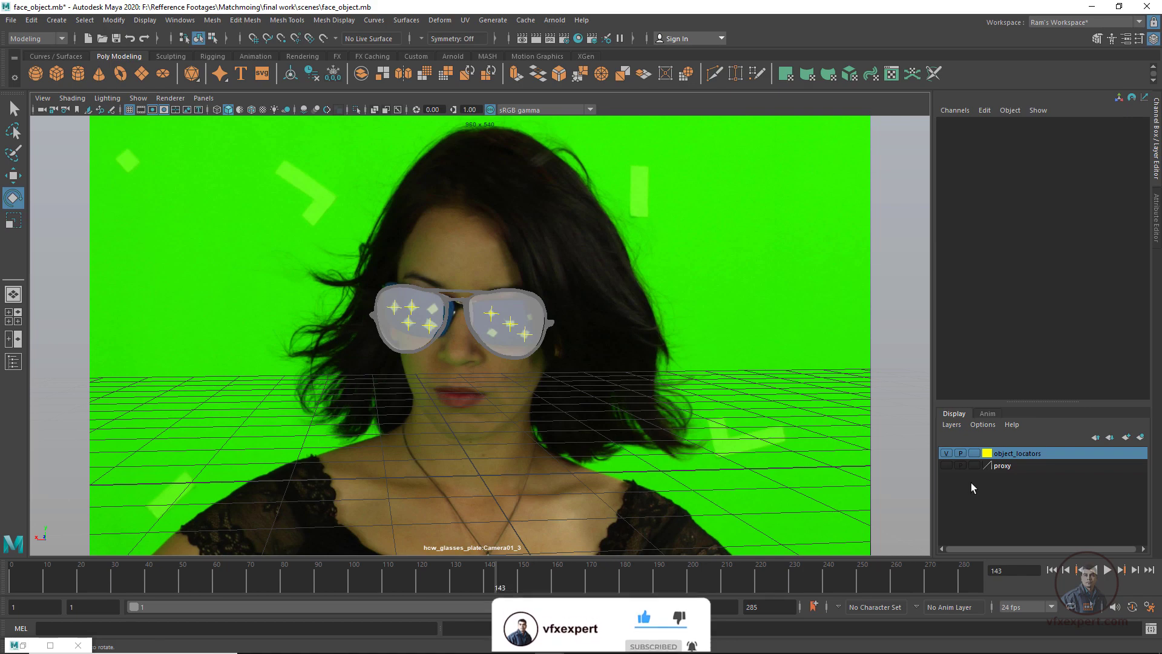
Hide the object_locators display layer, play the animation to check the glasses, and go to frame 7.
{"action": "left_click", "coordinate": [946, 454]}
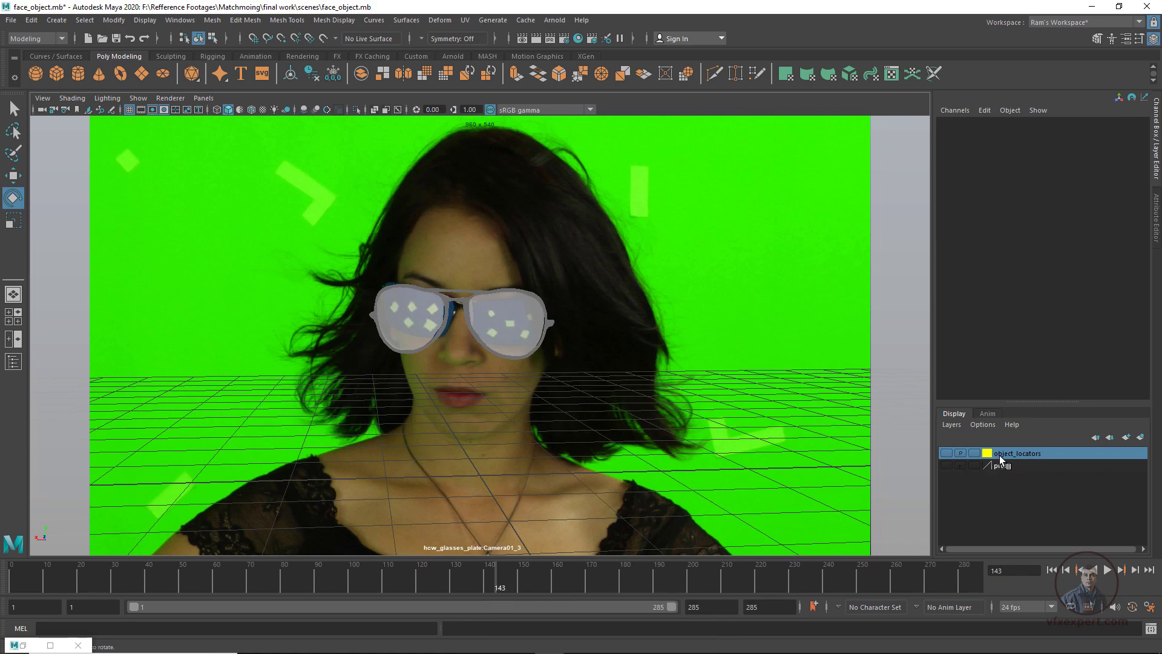
{"action": "left_click", "coordinate": [1107, 569]}
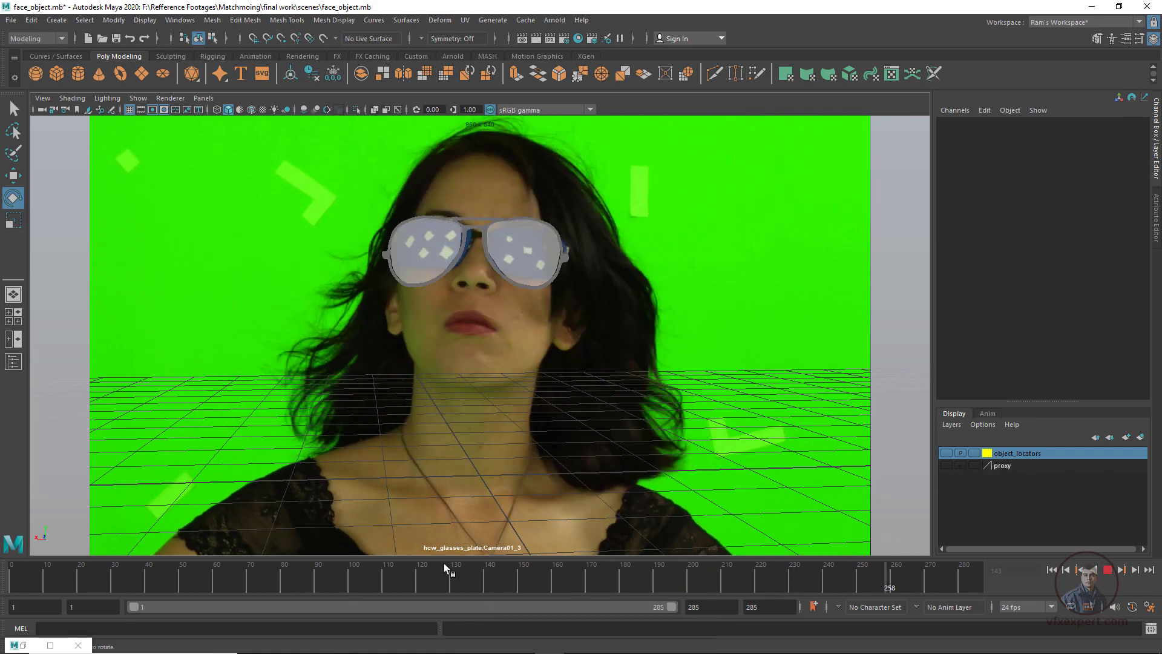
{"action": "left_click", "coordinate": [37, 583]}
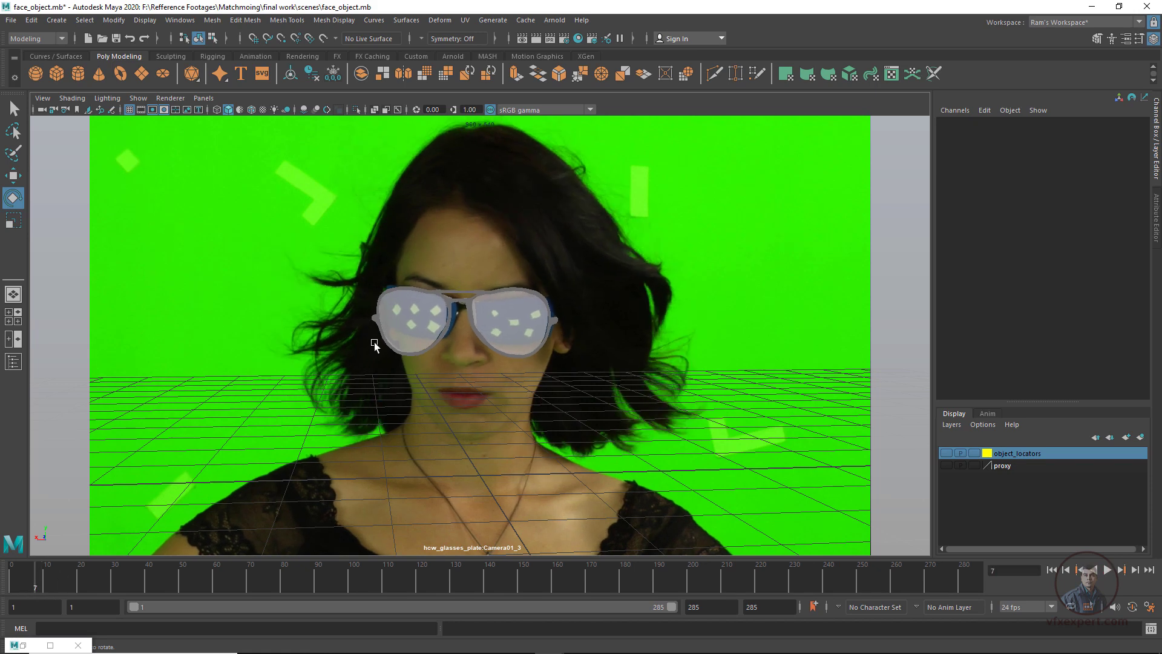
Refine the glasses group's rotation to about -0.92, 2.10, -3.08 and shift it sideways to about Translate X 0.006, Z 0.04.
{"action": "left_click", "coordinate": [529, 300]}
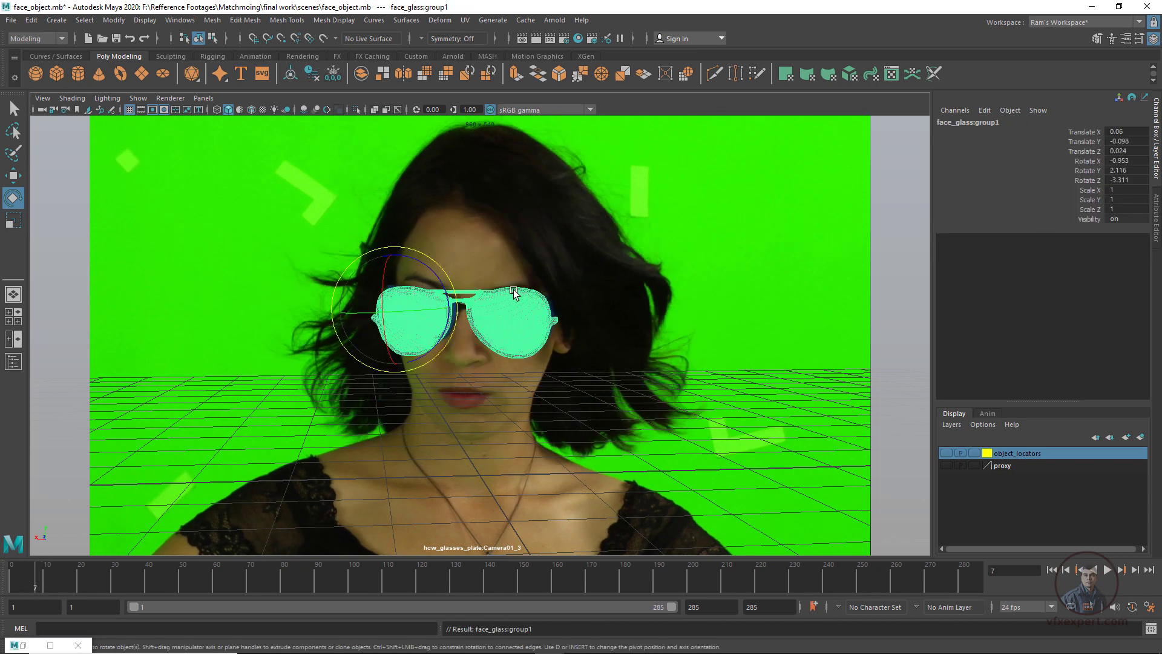
{"action": "left_click_drag", "start_coordinate": [453, 283], "coordinate": [453, 282]}
{"action": "key", "text": "w"}
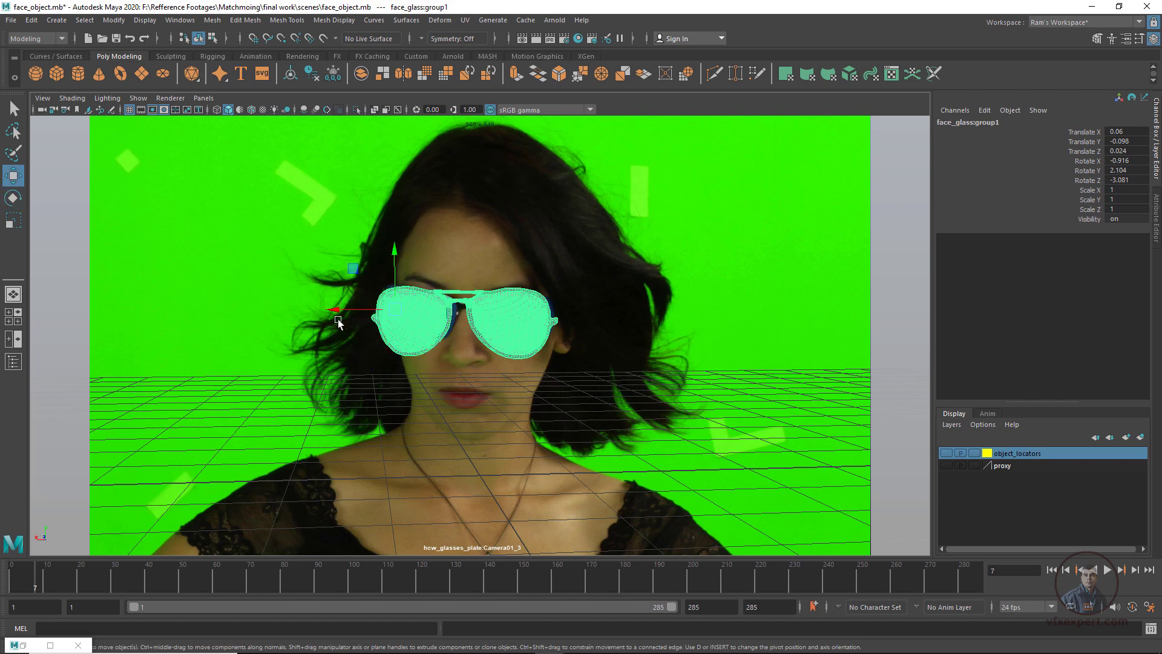
{"action": "left_click_drag", "start_coordinate": [338, 322], "coordinate": [616, 310]}
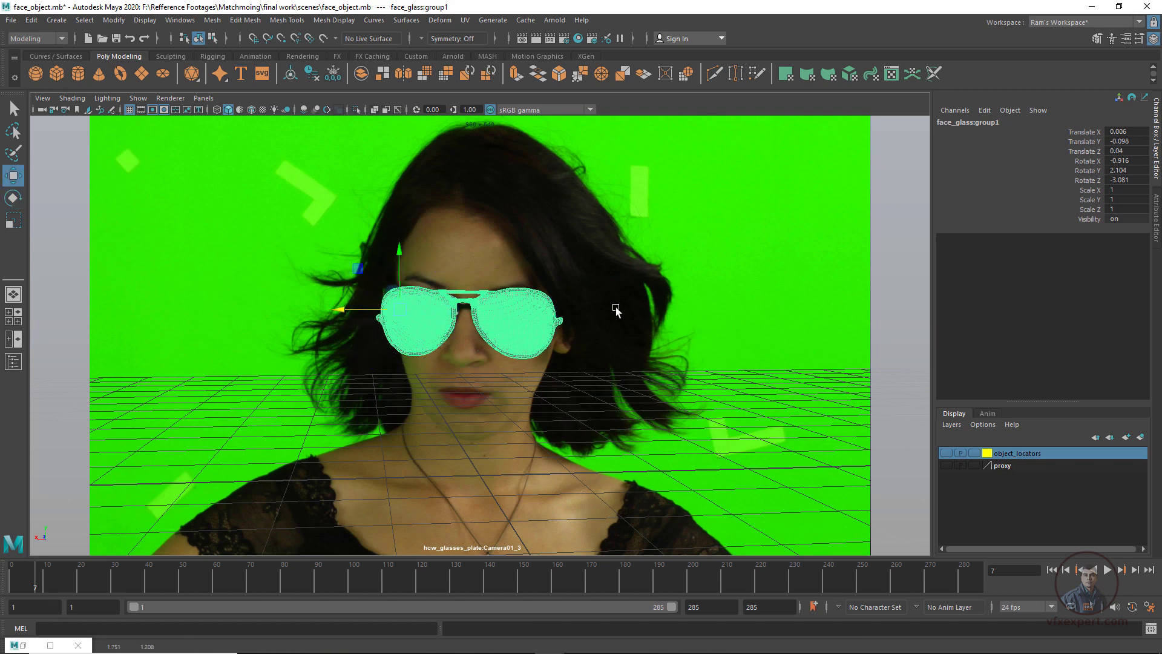
Deselect the glasses and play the animation up to frame 230 to check how they follow the face.
{"action": "left_click", "coordinate": [912, 250]}
{"action": "key", "text": "alt+v"}
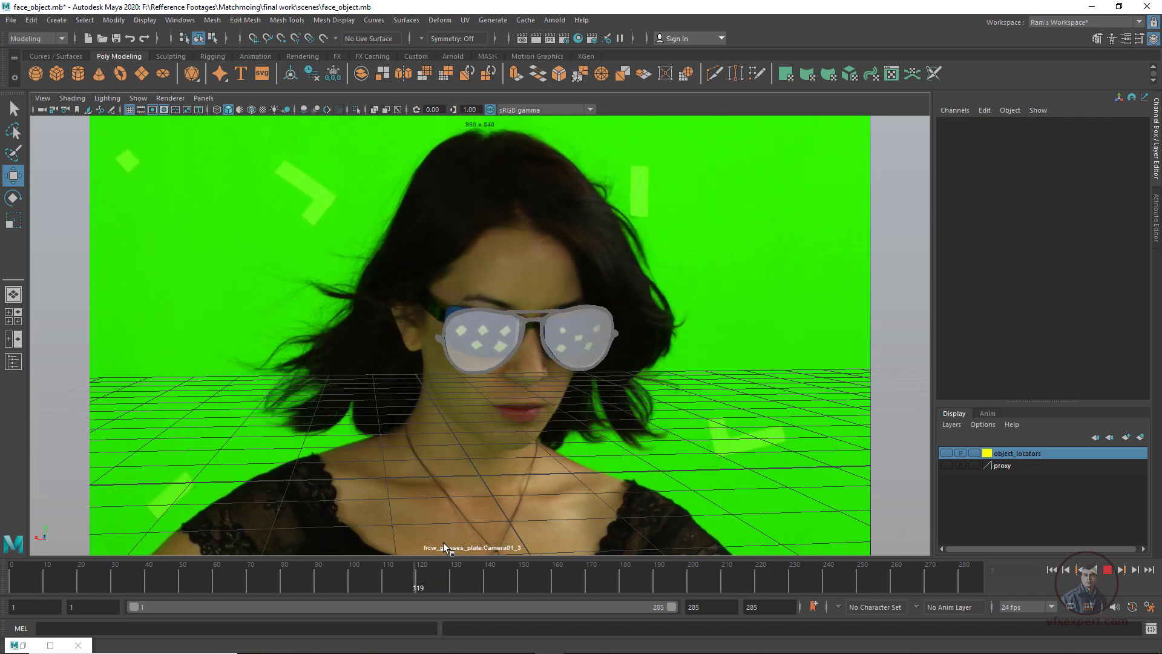
{"action": "key", "text": "alt+v"}
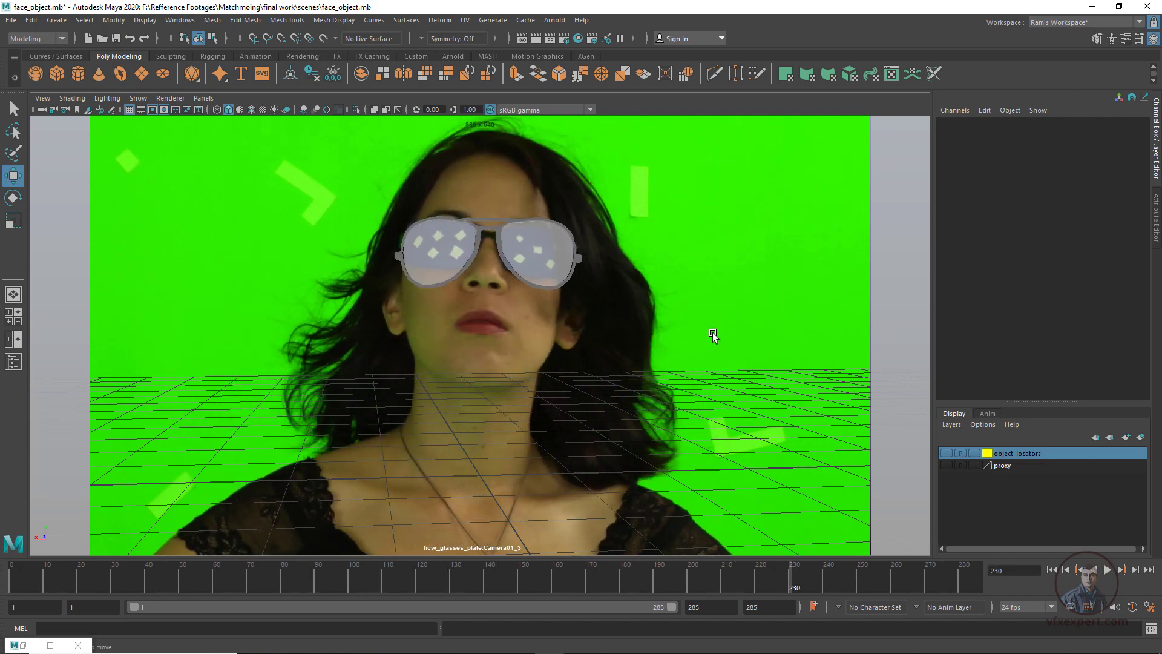